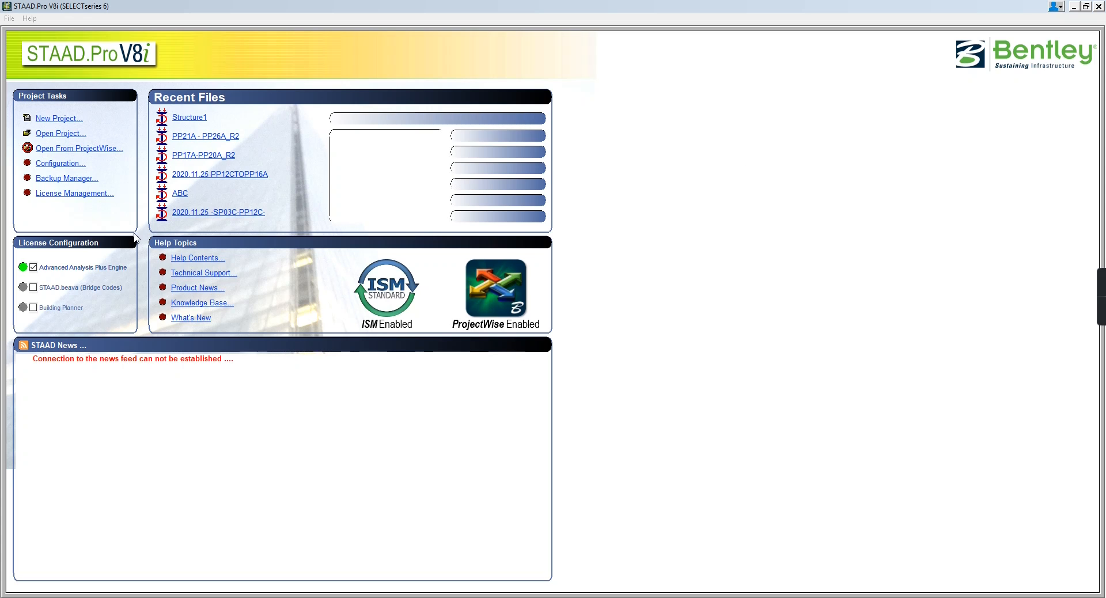
Step: Create a new Space model with file name abs in meter and kilonewton units, starting with the Add Beam option
click(70, 119)
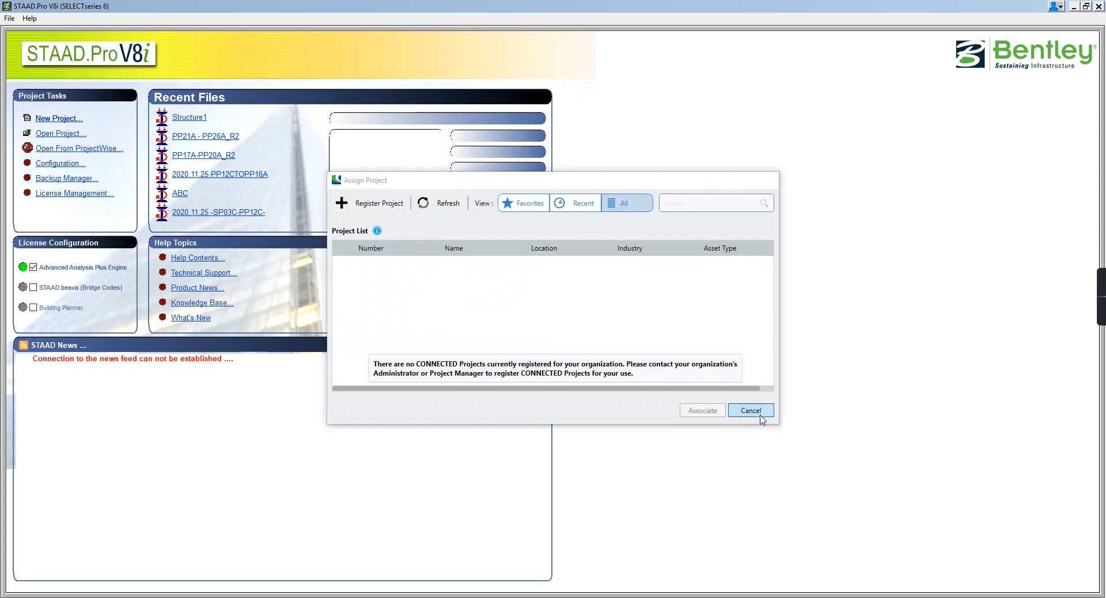
click(759, 414)
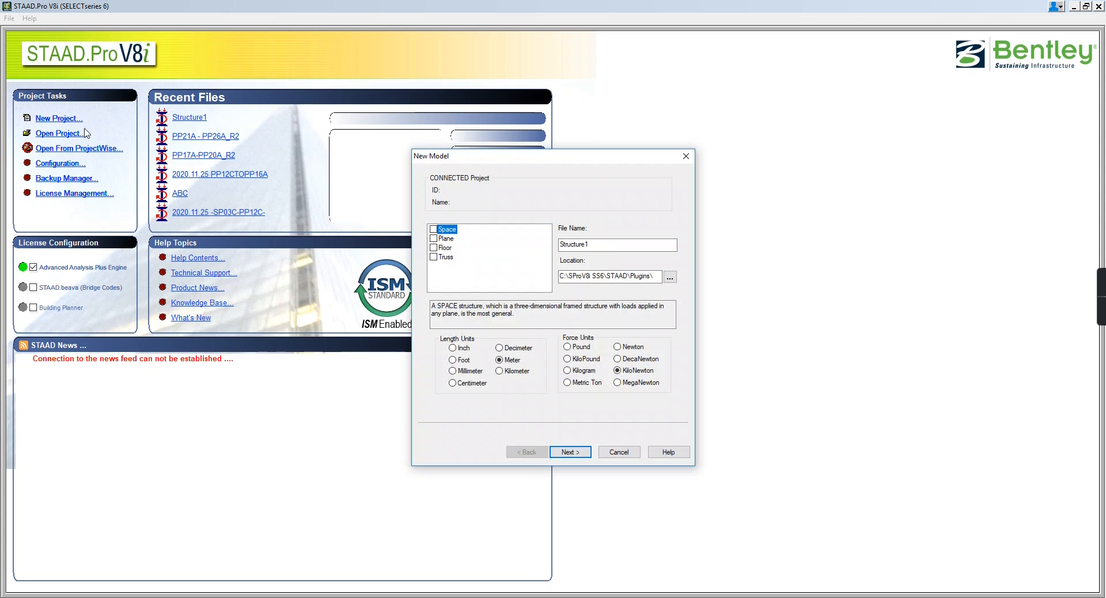
click(433, 229)
drag(599, 247, 553, 242)
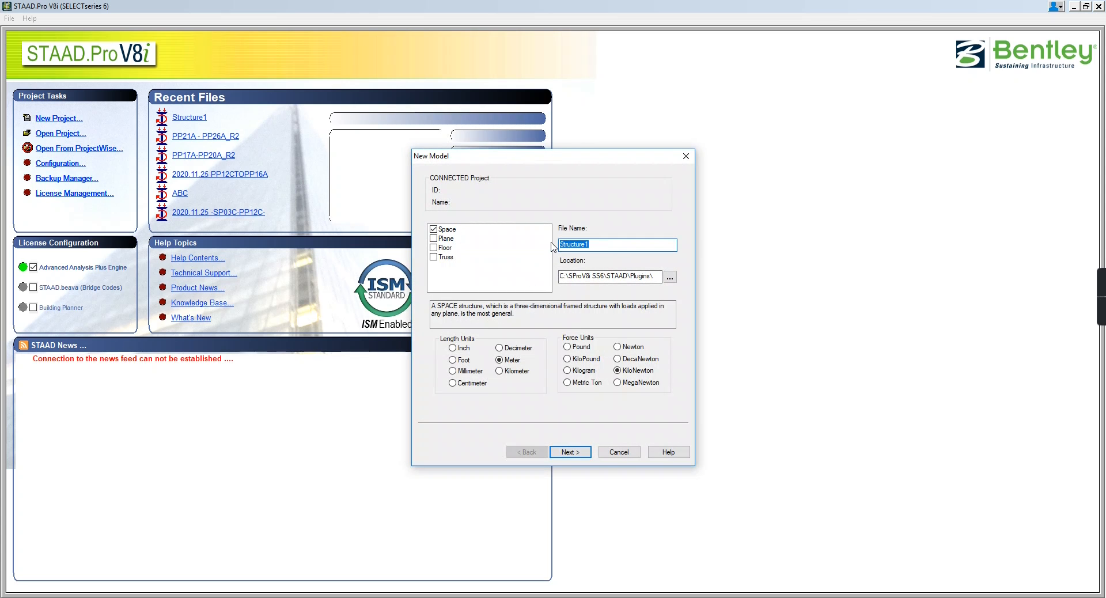
text(ab)
click(570, 451)
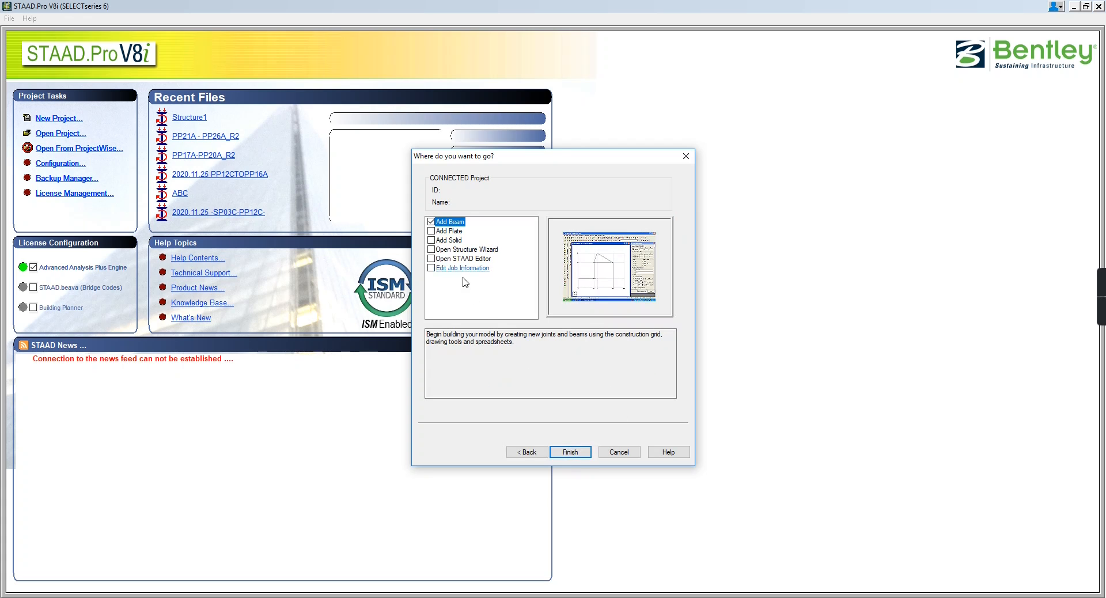
click(572, 453)
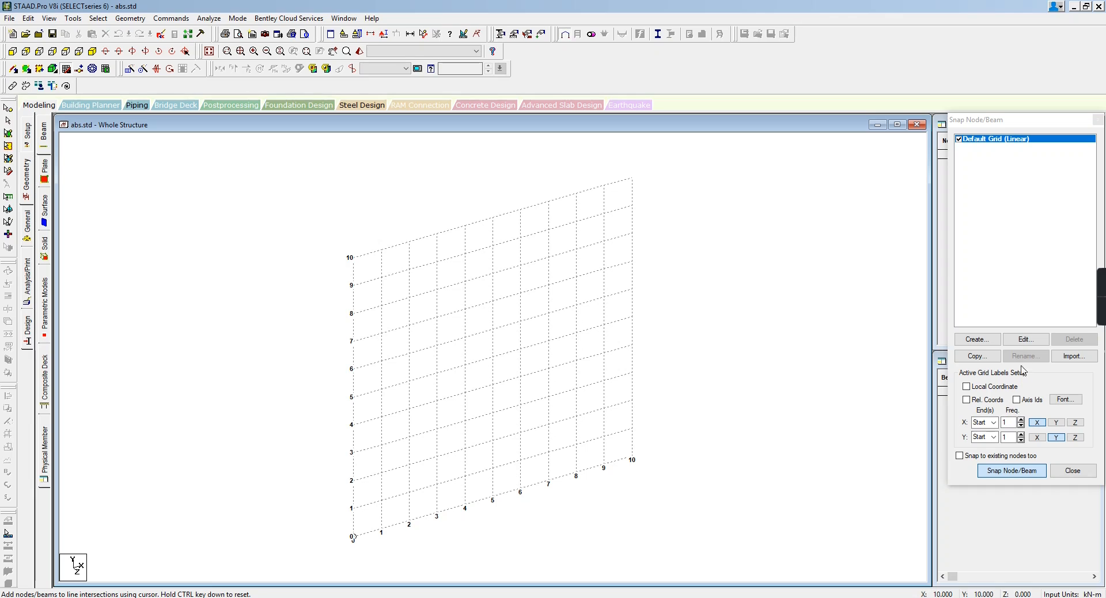
Step: Edit the default linear grid and set its plane to X-Z
click(1025, 340)
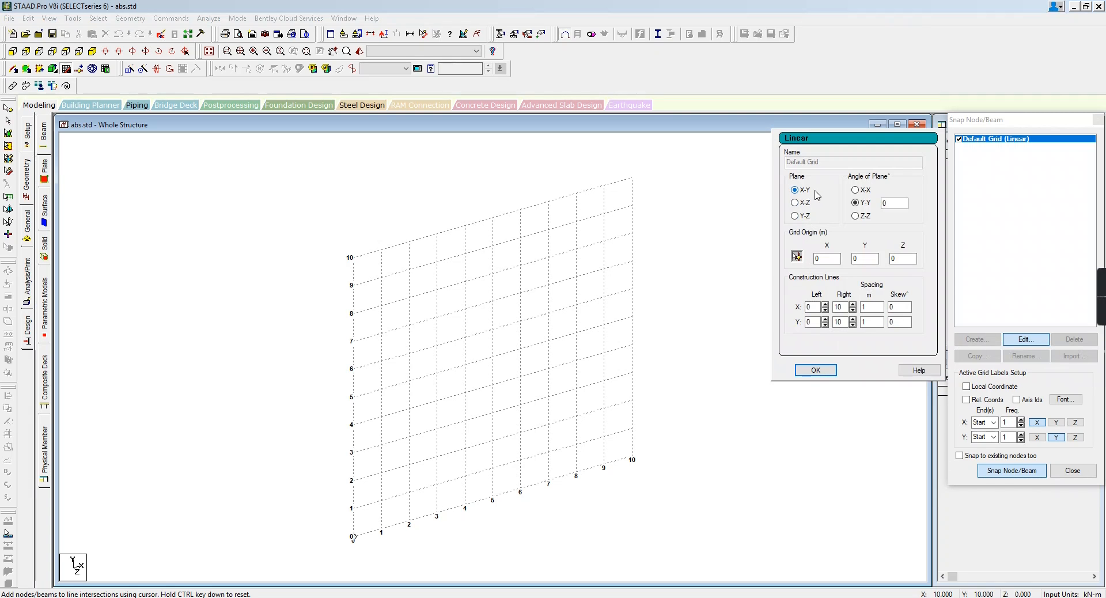
click(805, 203)
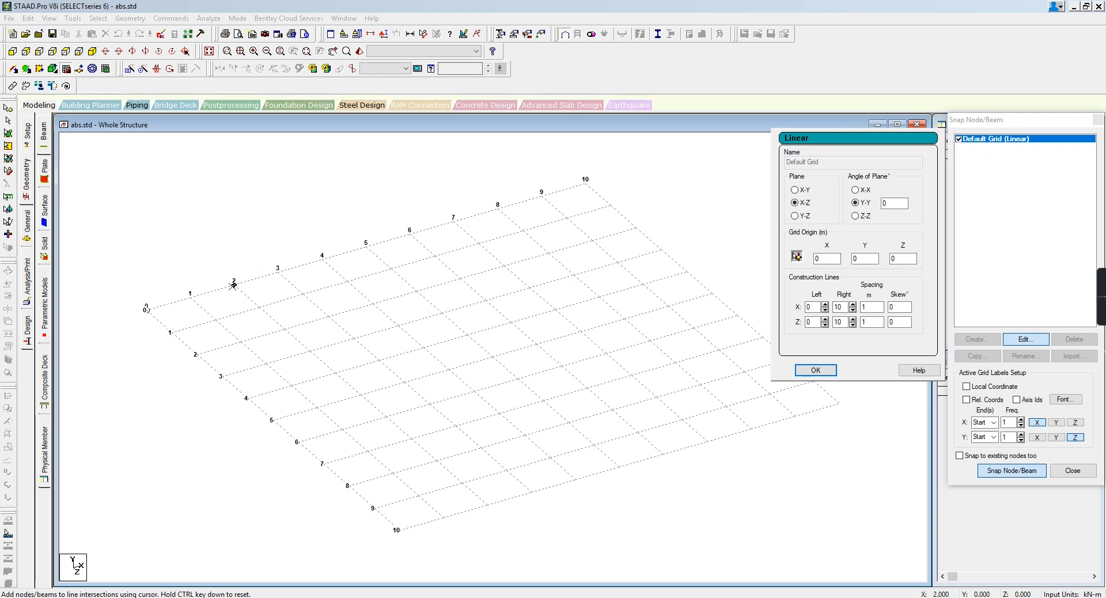
Step: Set the construction line spacing of the default grid to 0.5 m in both X and Z
double_click(862, 307)
double_click(872, 322)
text(0.5)
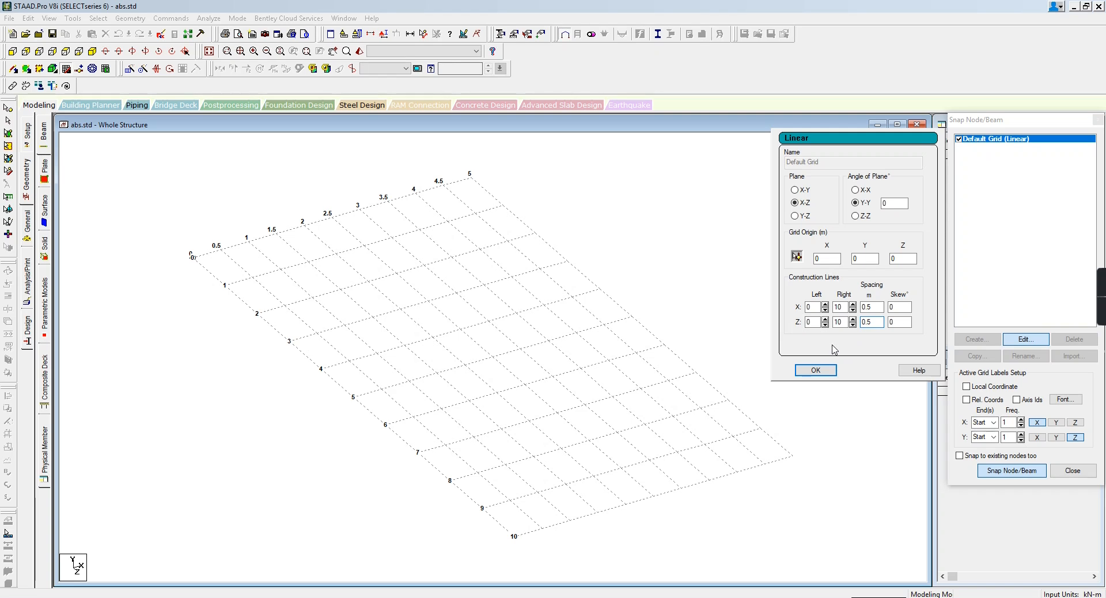
key(Tab)
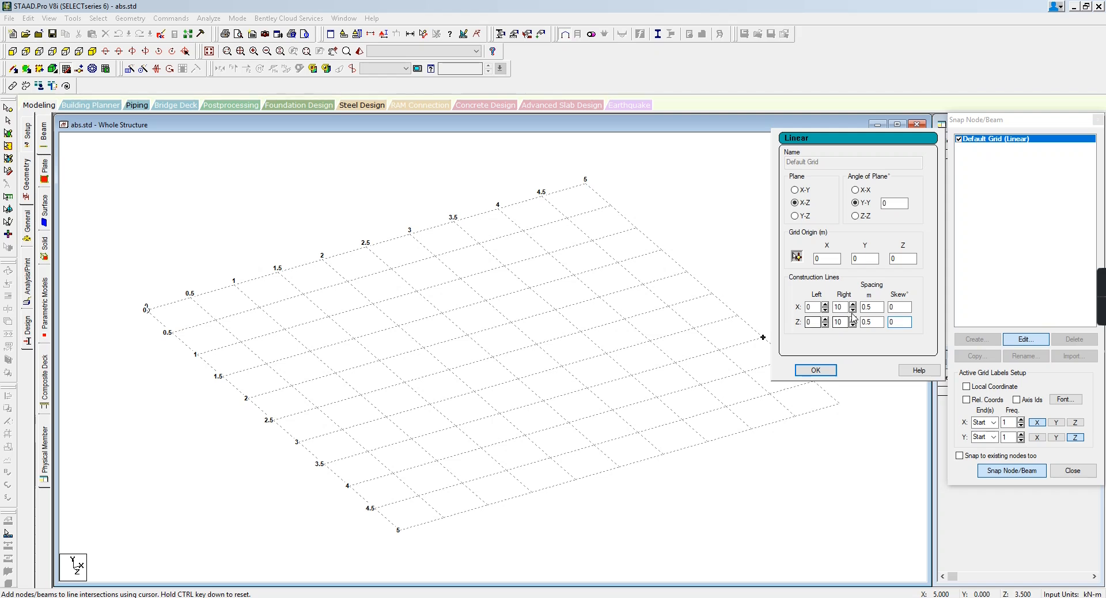
Step: Set the grid's construction line spacing to 1 m in both X and Z and accept the grid
drag(875, 306, 809, 309)
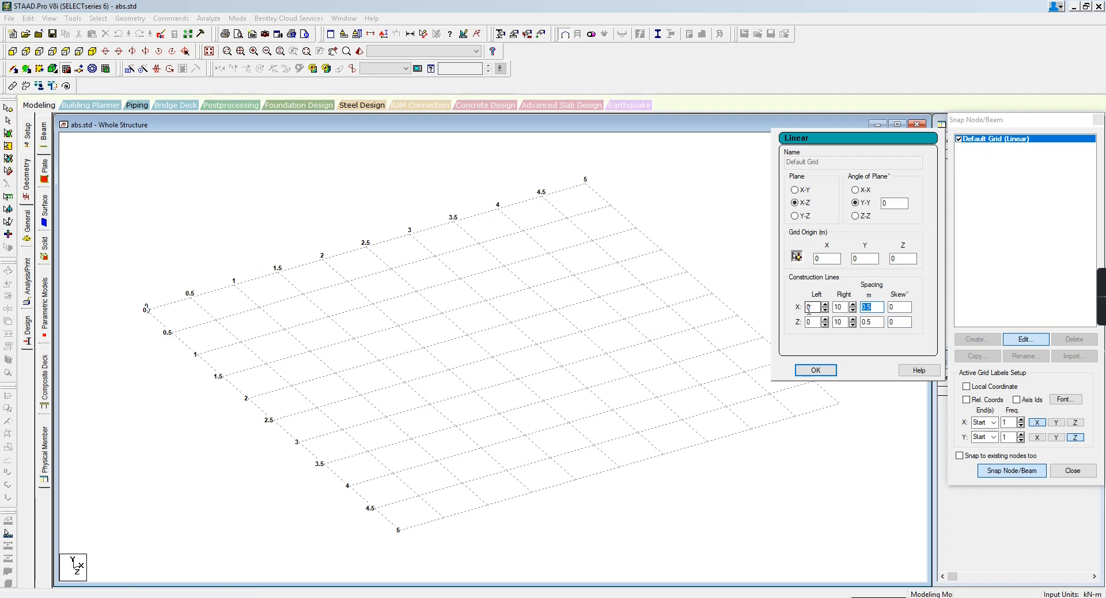
text(1)
drag(878, 322, 861, 323)
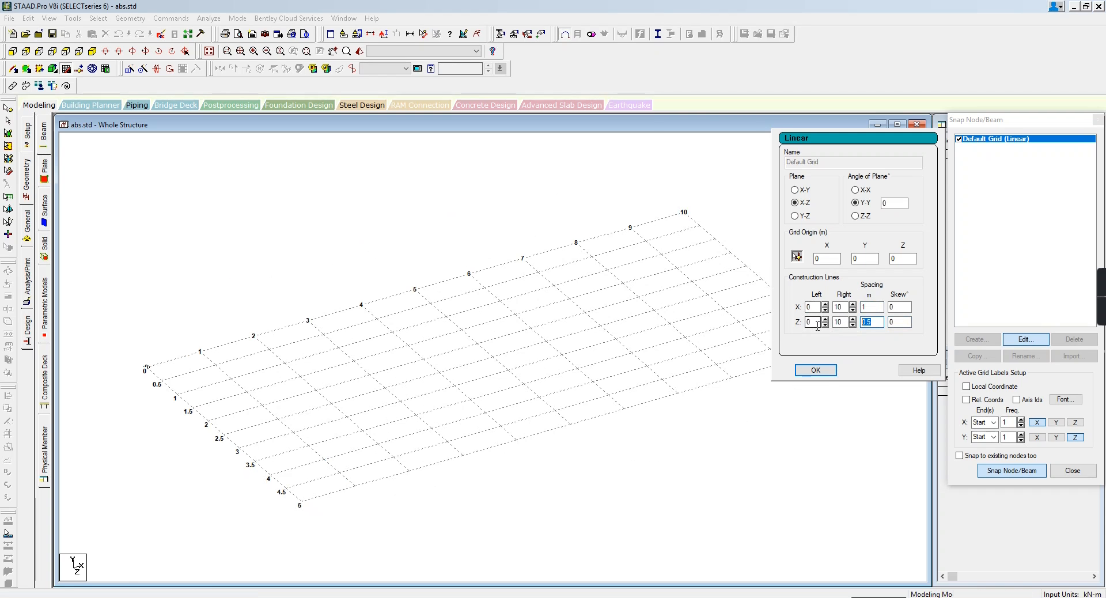
text(1)
key(Tab)
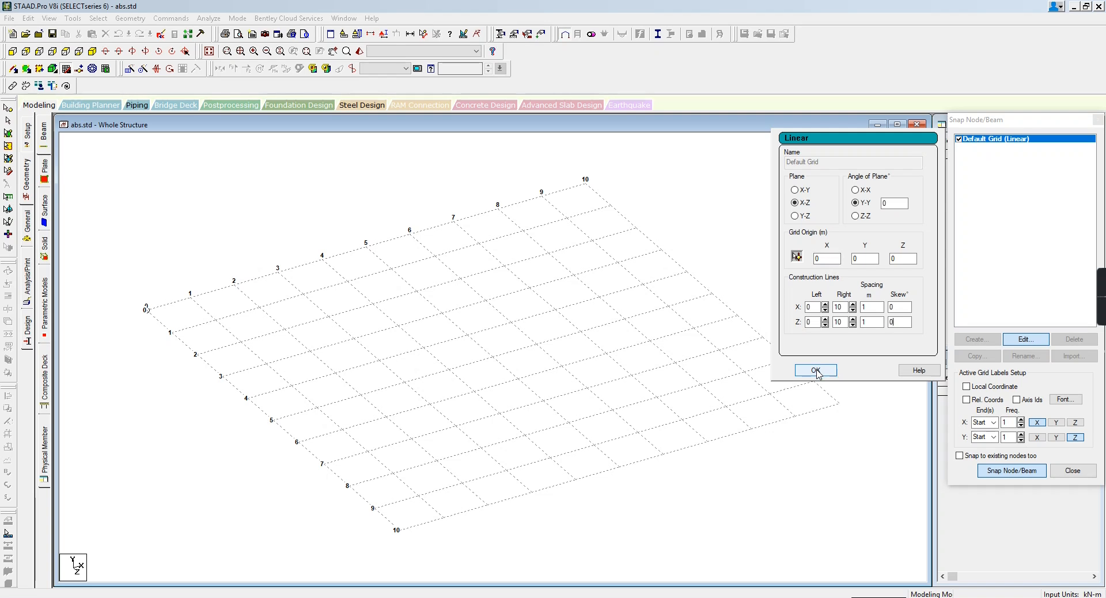
click(816, 371)
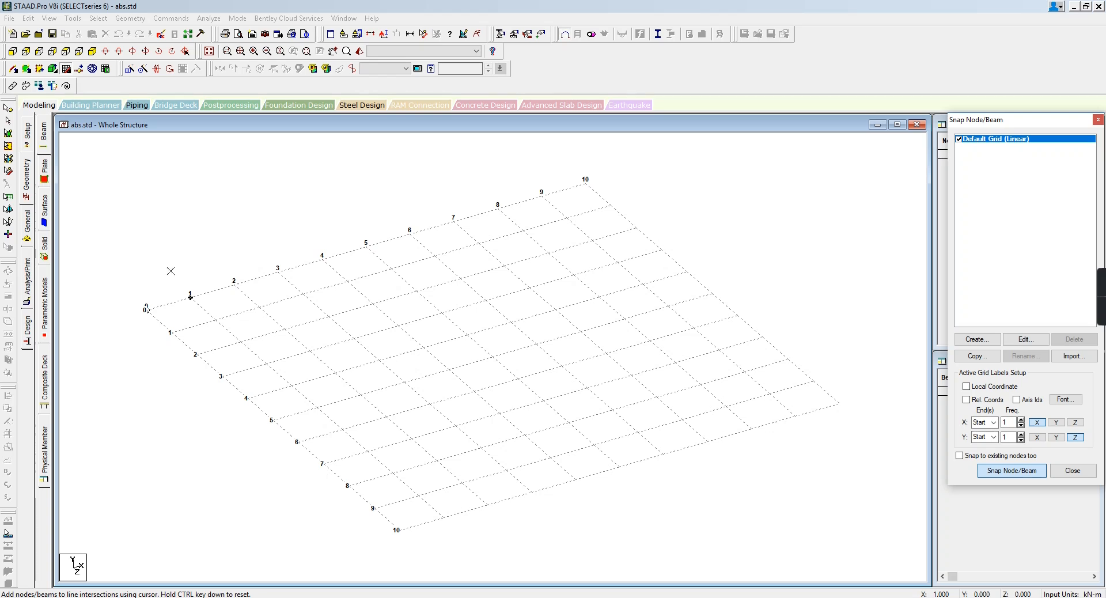
Step: Draw a closed 6 m by 8 m rectangle of beams from the grid origin, with intermediate nodes at Z = 4 on both long sides
click(147, 309)
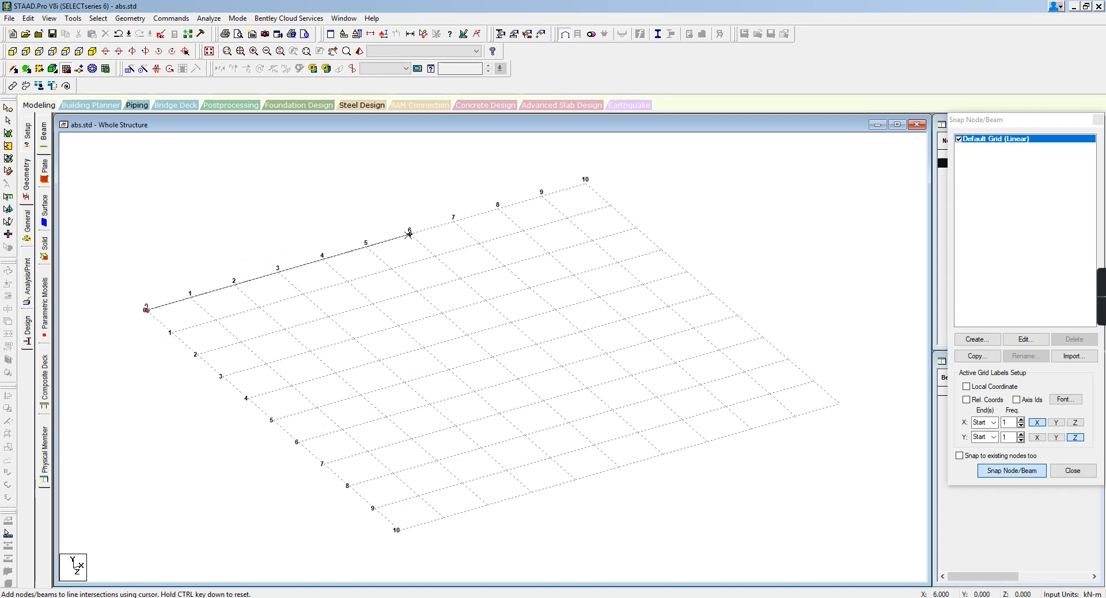
click(409, 233)
click(512, 322)
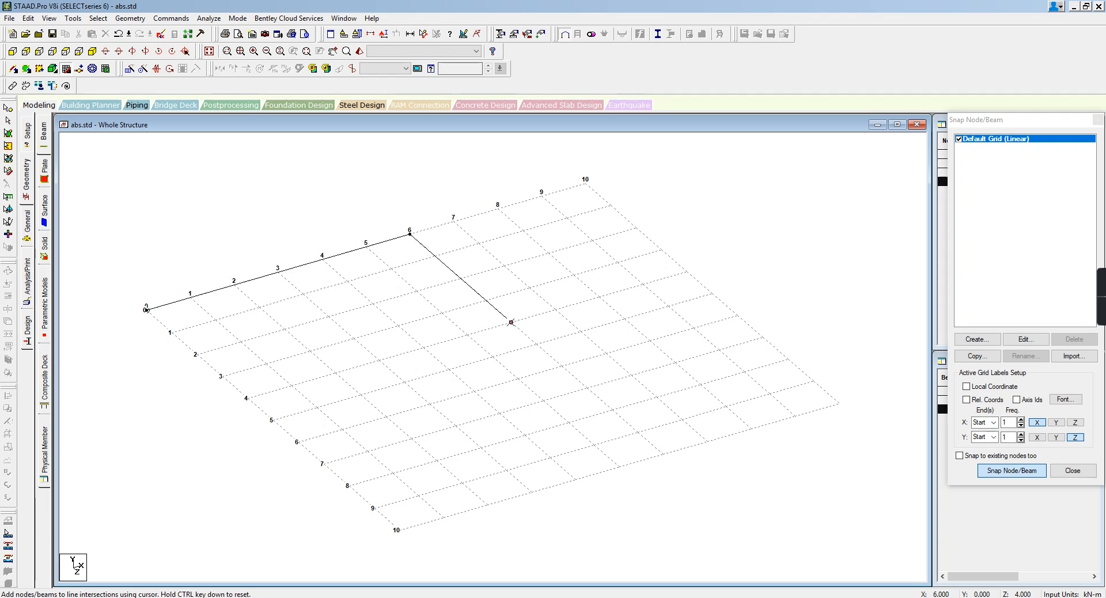
click(613, 410)
click(348, 486)
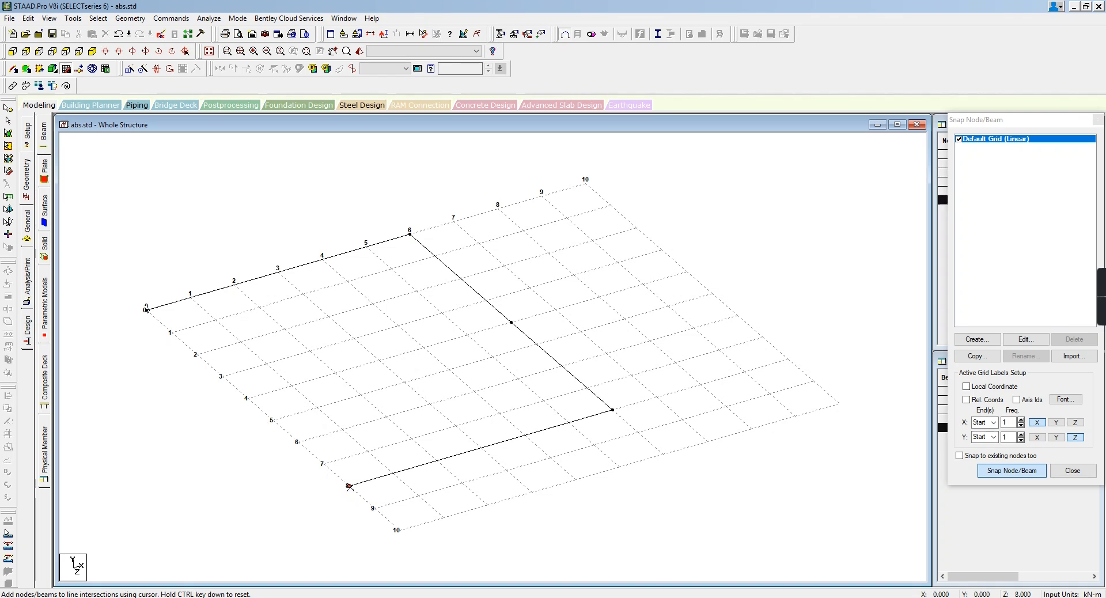
click(247, 398)
click(147, 310)
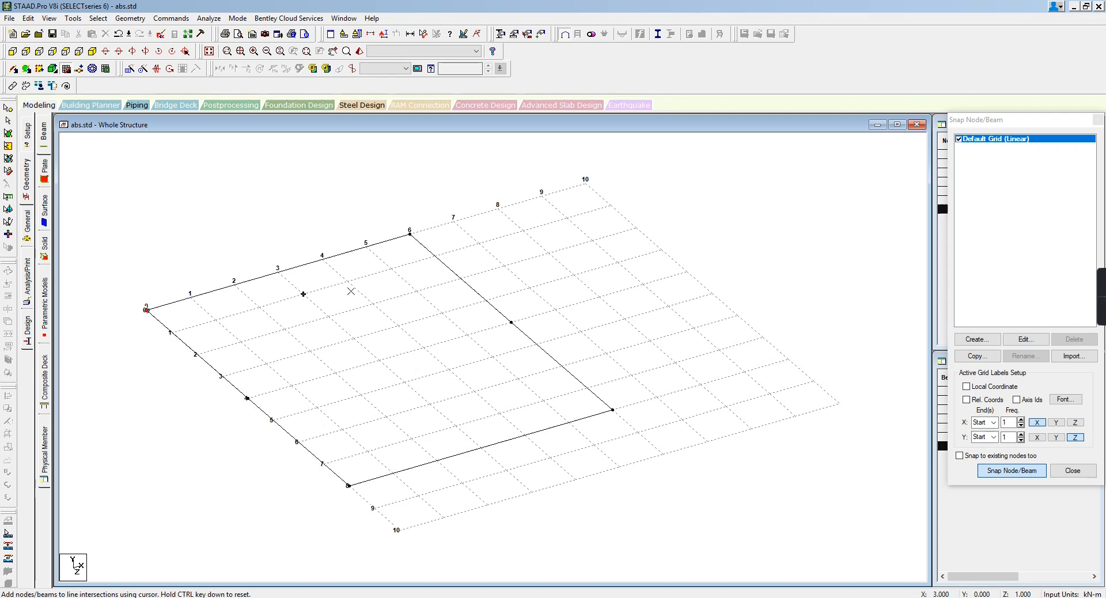
key(Escape)
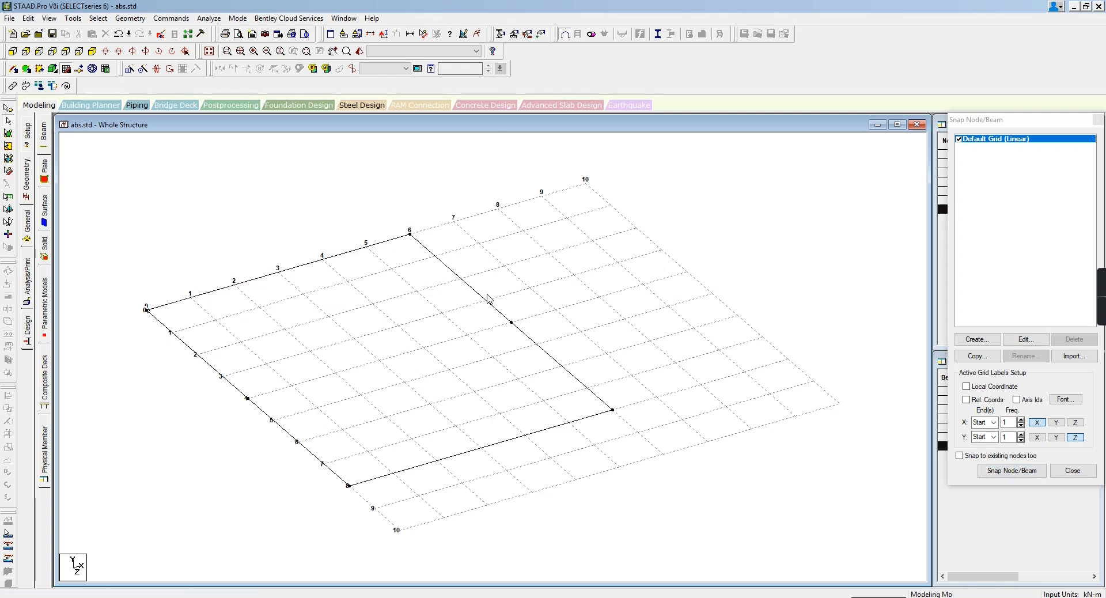
Step: Select all the beams and check the rectangular outline in plan and isometric view, ending with nothing selected
scroll(491, 299, down, 1)
click(641, 286)
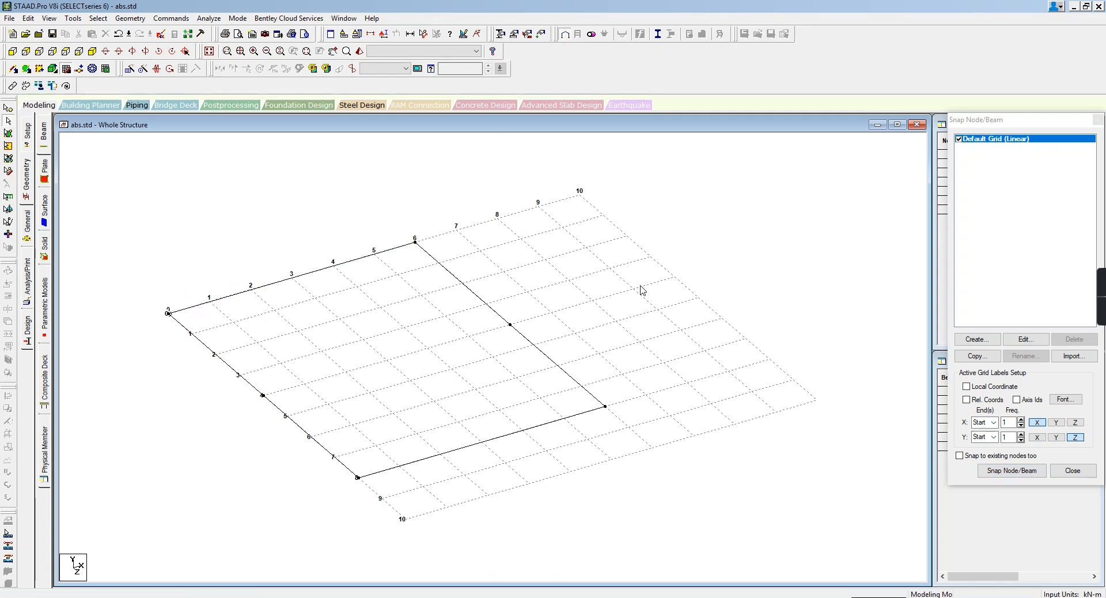
key(ctrl+a)
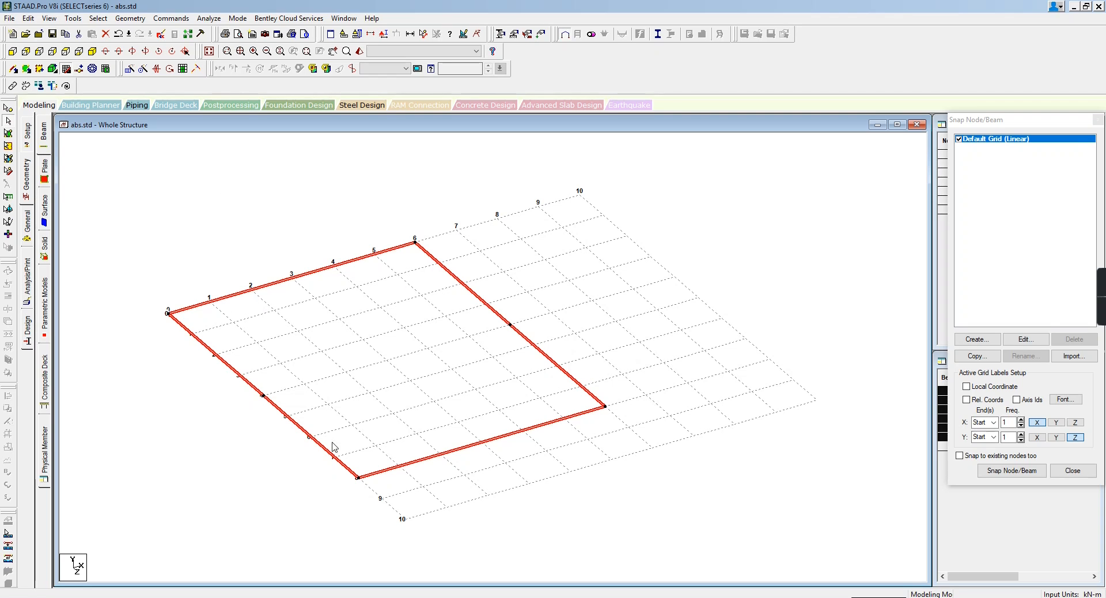
click(67, 56)
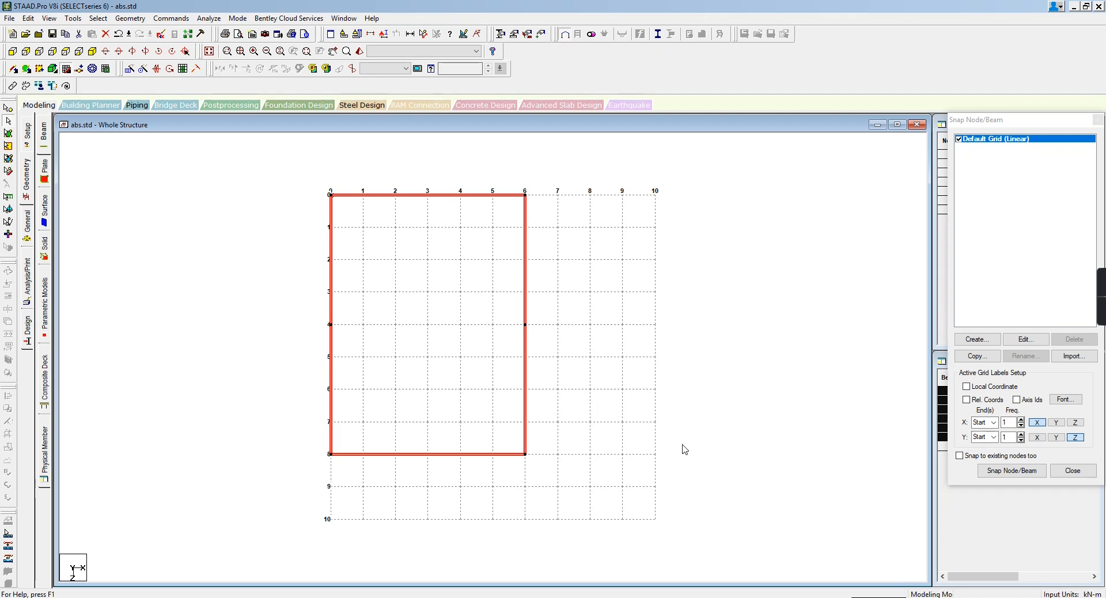
click(94, 52)
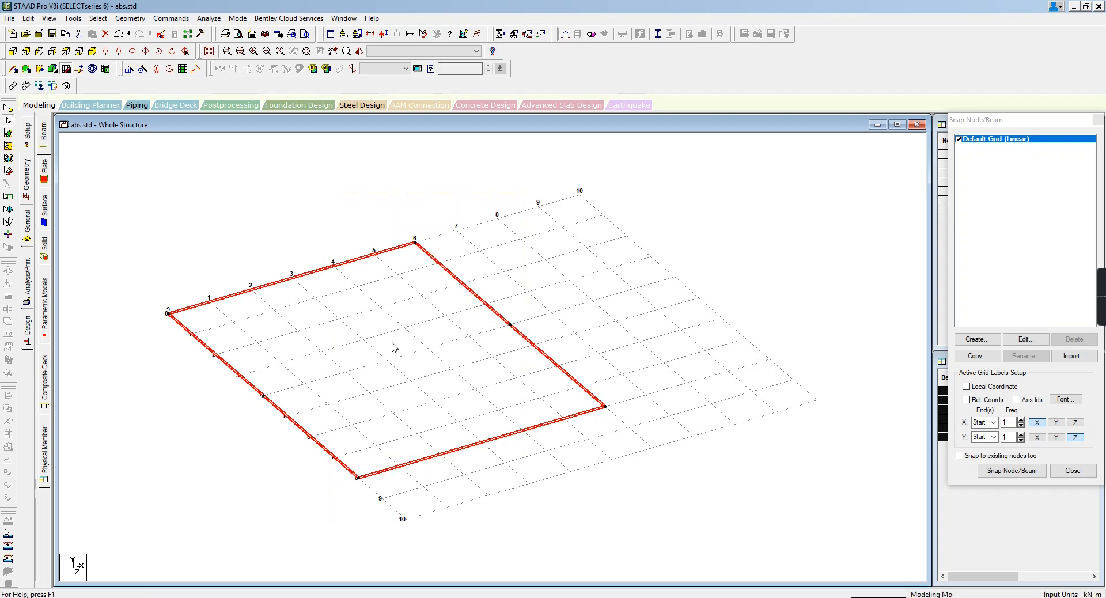
click(768, 232)
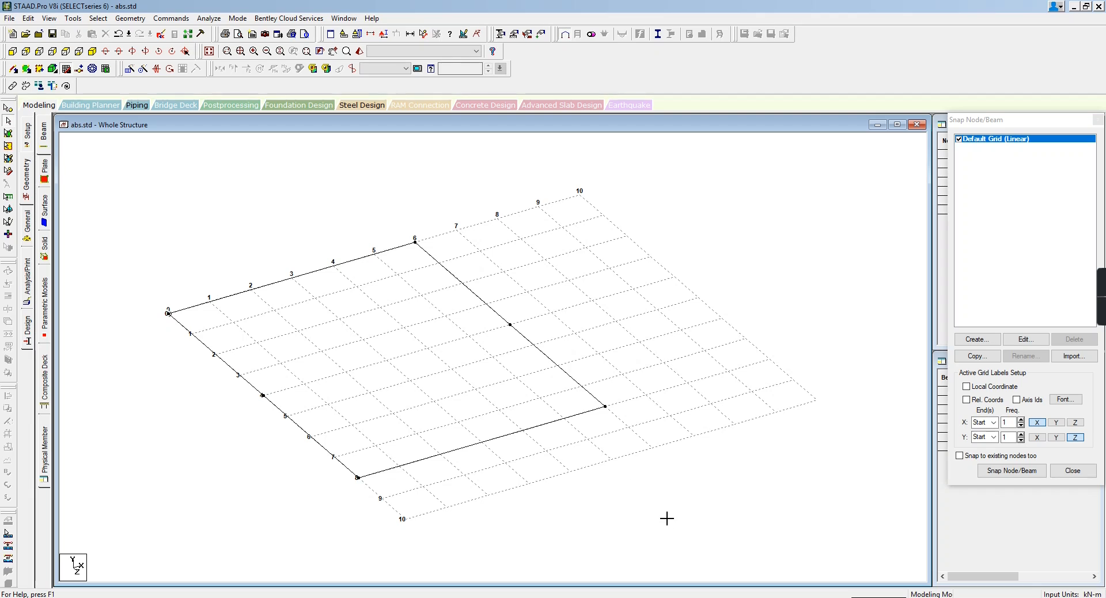
Step: Repeat all the beams along global Y in 2 steps of 4 m without linking the steps
key(ctrl+a)
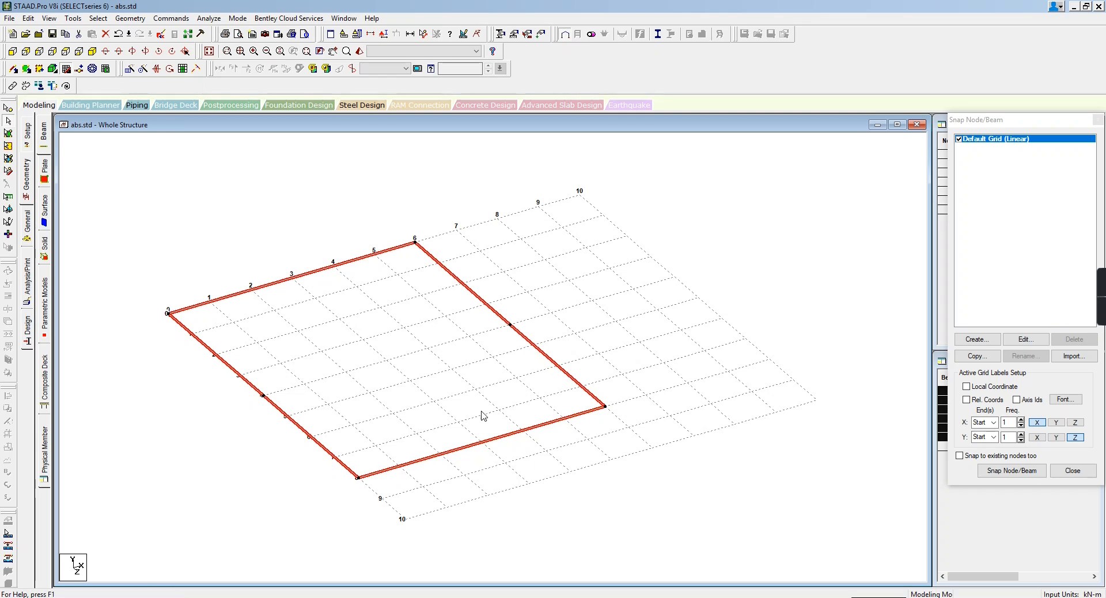
click(130, 70)
click(435, 357)
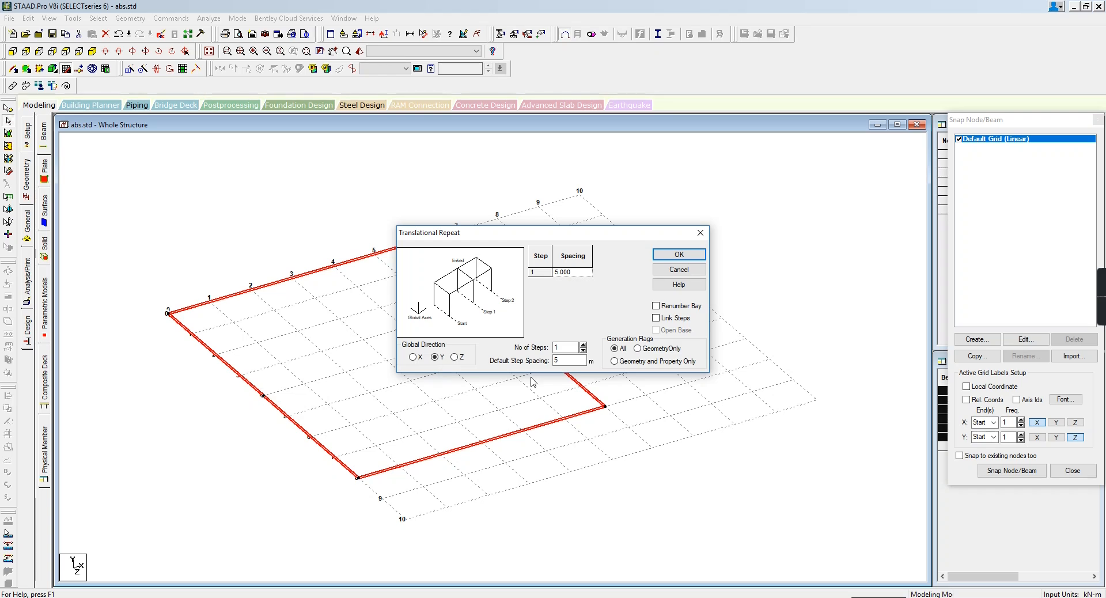
click(562, 361)
text(5)
drag(564, 362, 523, 361)
click(584, 345)
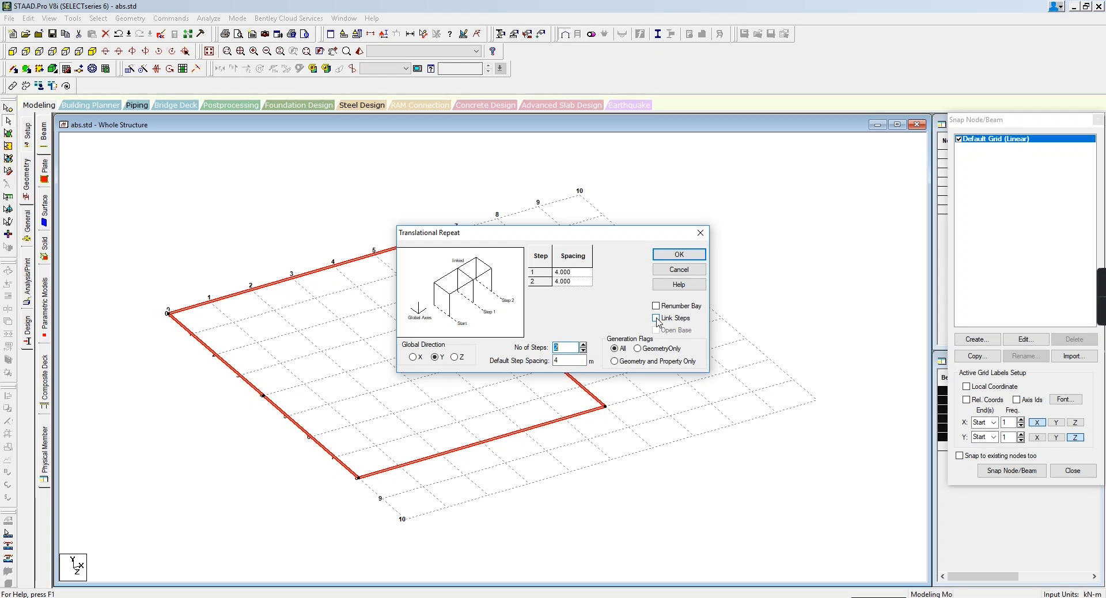
click(656, 320)
click(698, 255)
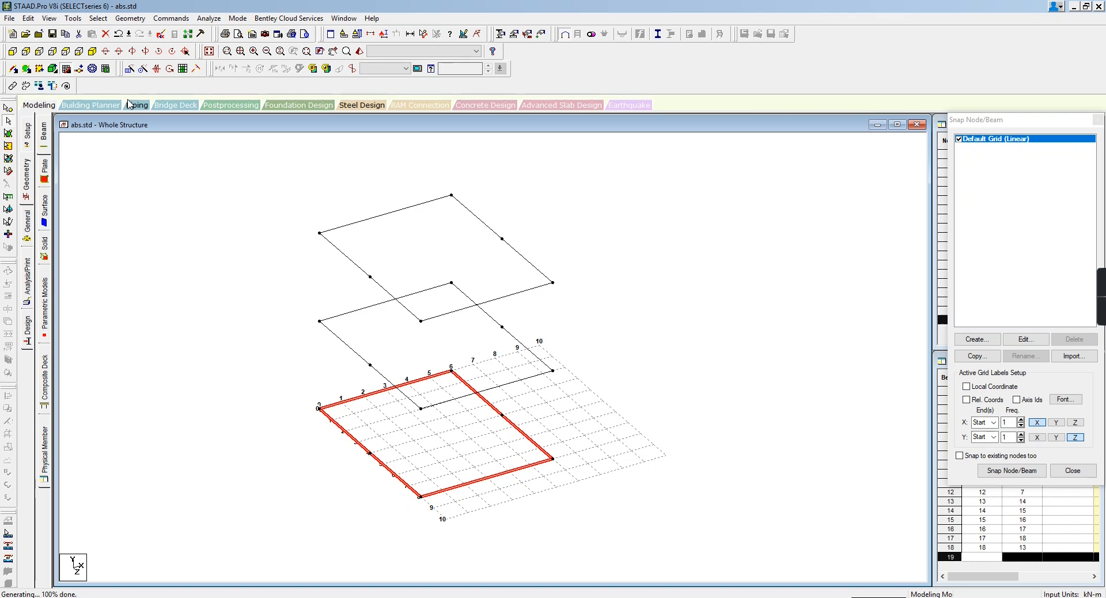
Step: Replace the unlinked copies by repeating the base beams along global Y in 2 steps of 4 m with Link Steps enabled
click(128, 68)
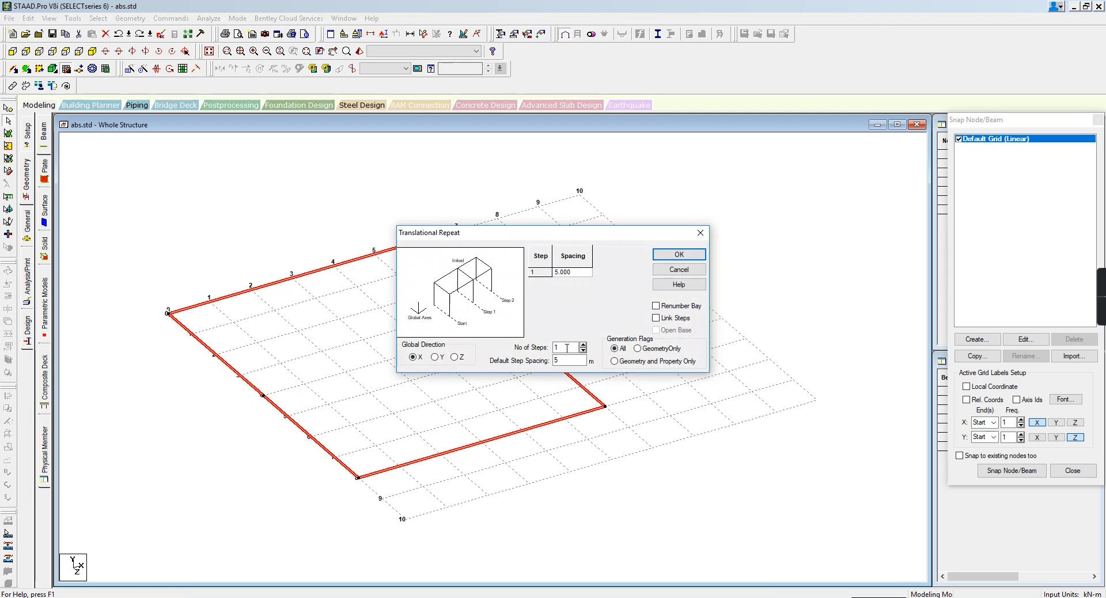
click(435, 356)
double_click(576, 361)
text(4)
click(584, 345)
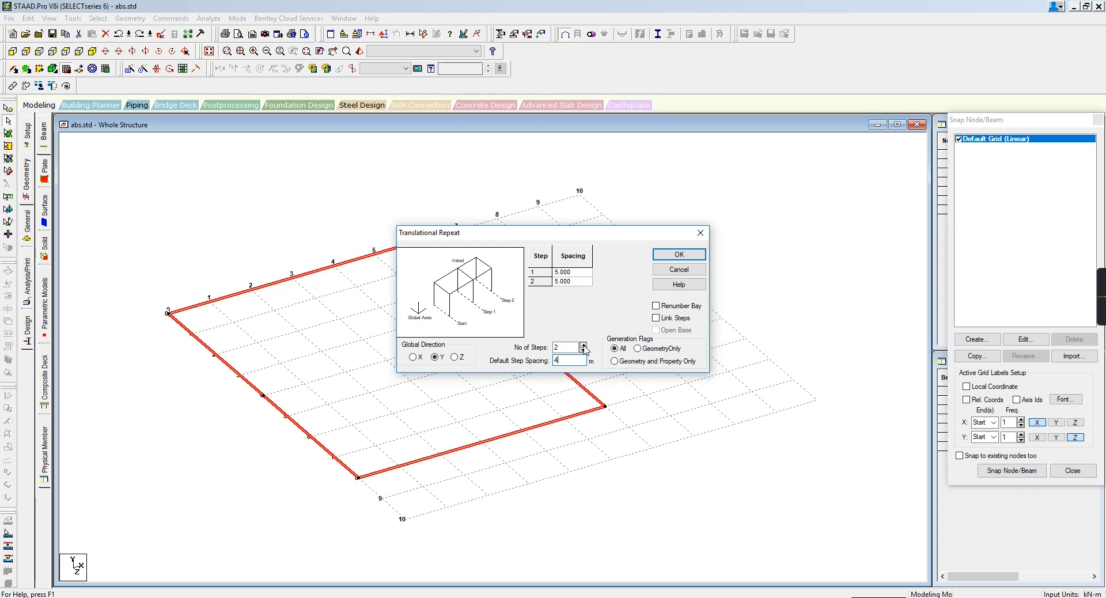
click(660, 319)
click(680, 255)
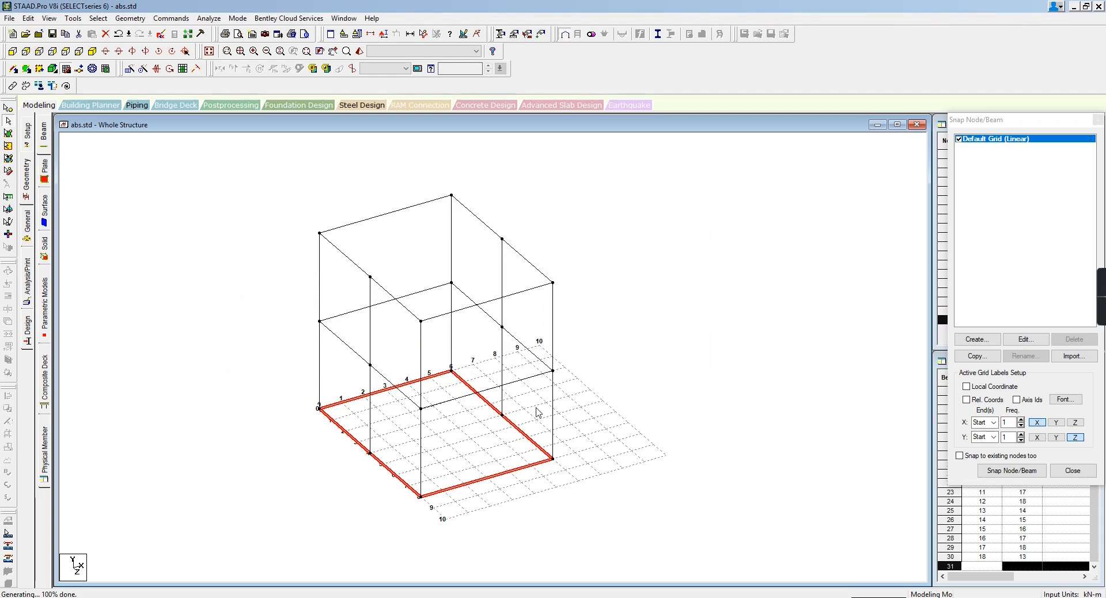
click(631, 352)
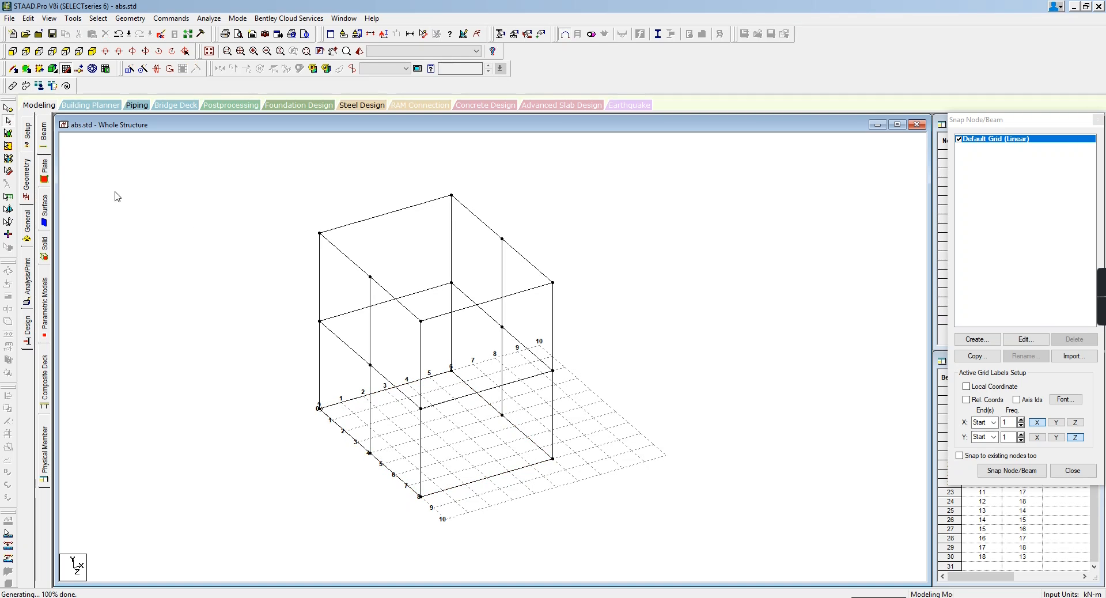
Step: Inspect the whole two-storey frame from another angle in the rendered view and close that view
drag(198, 178, 648, 510)
click(593, 305)
drag(509, 335, 476, 323)
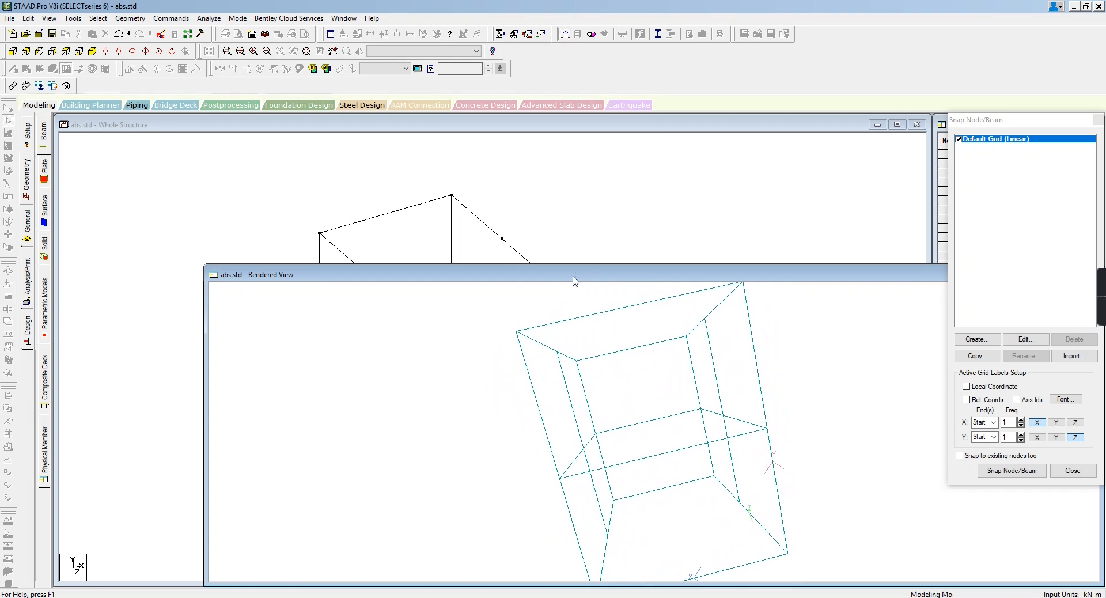
drag(573, 277, 117, 262)
click(634, 260)
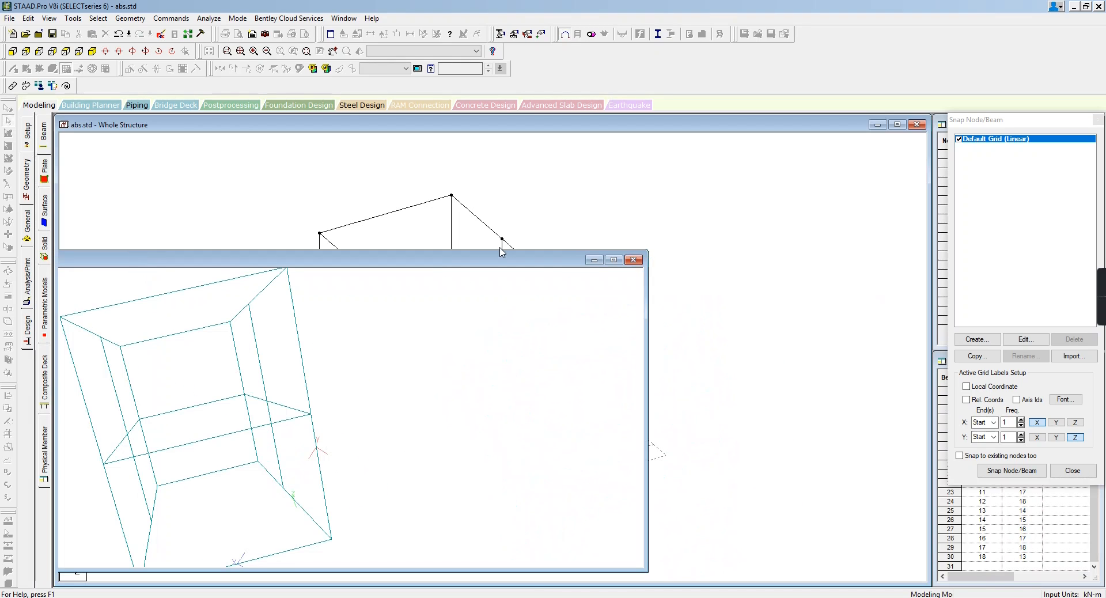
Step: Delete all the ground-level beams at the base of the frame
click(12, 52)
drag(271, 513, 564, 544)
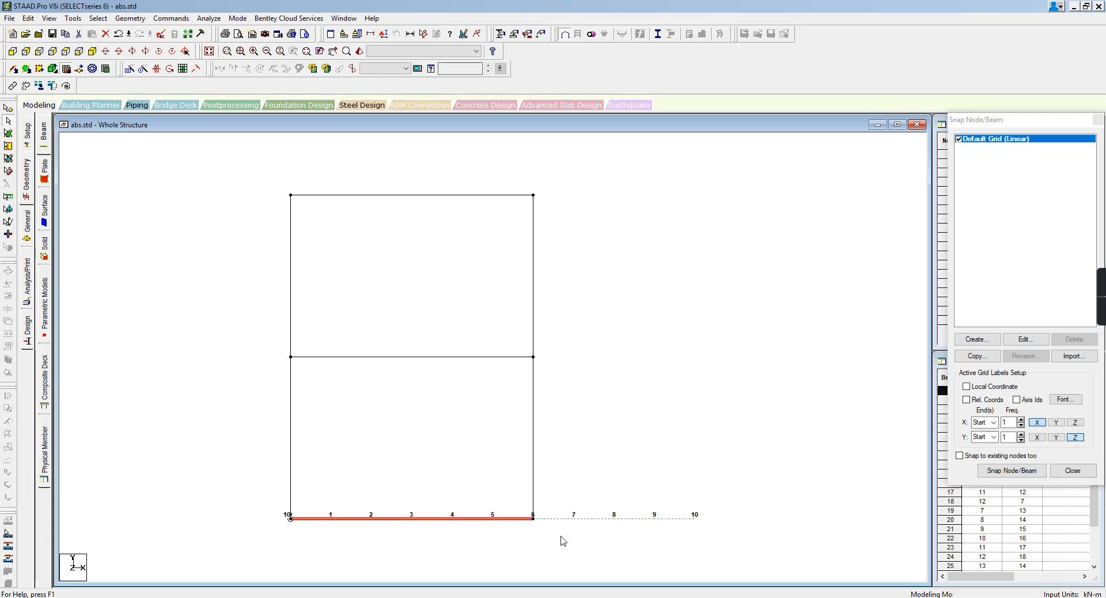
key(Delete)
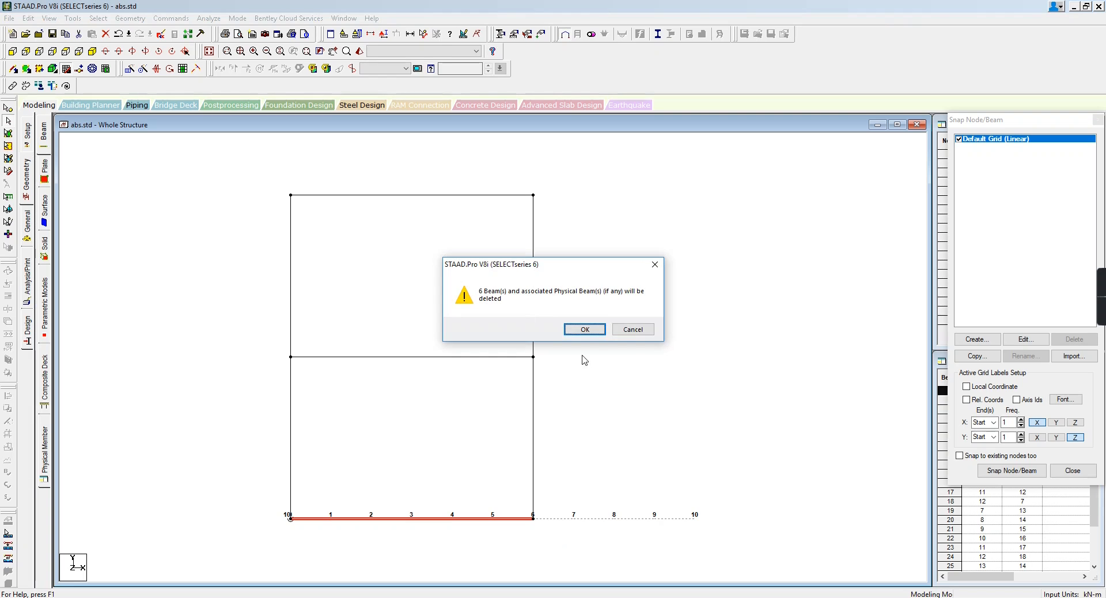
click(583, 329)
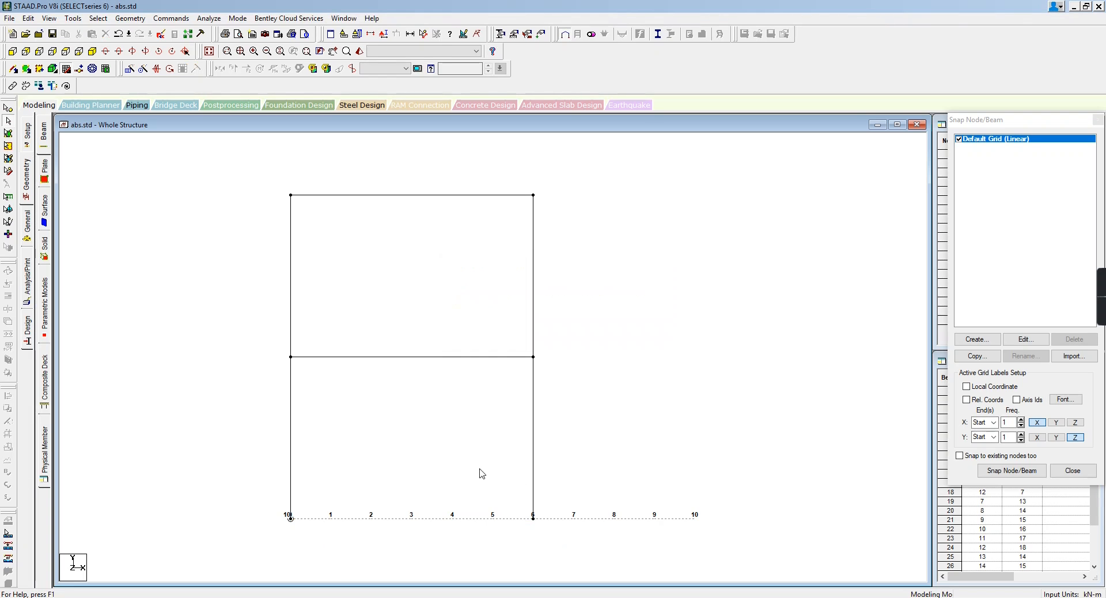
Step: Add a cross beam along X between the two middle columns at both the first-floor and roof levels
click(92, 50)
scroll(484, 507, up, 2)
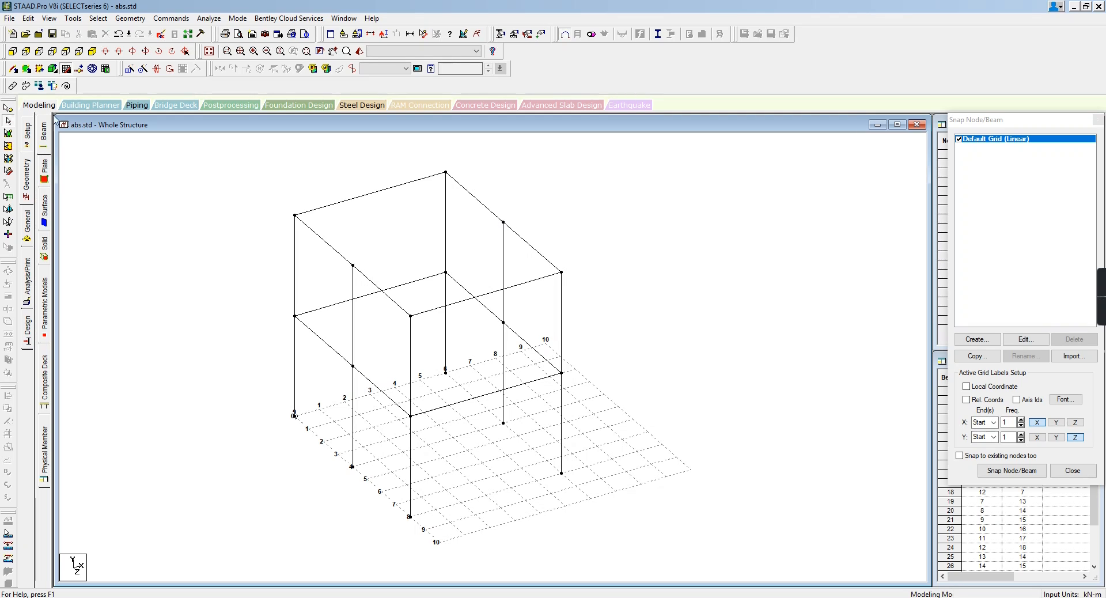
click(13, 70)
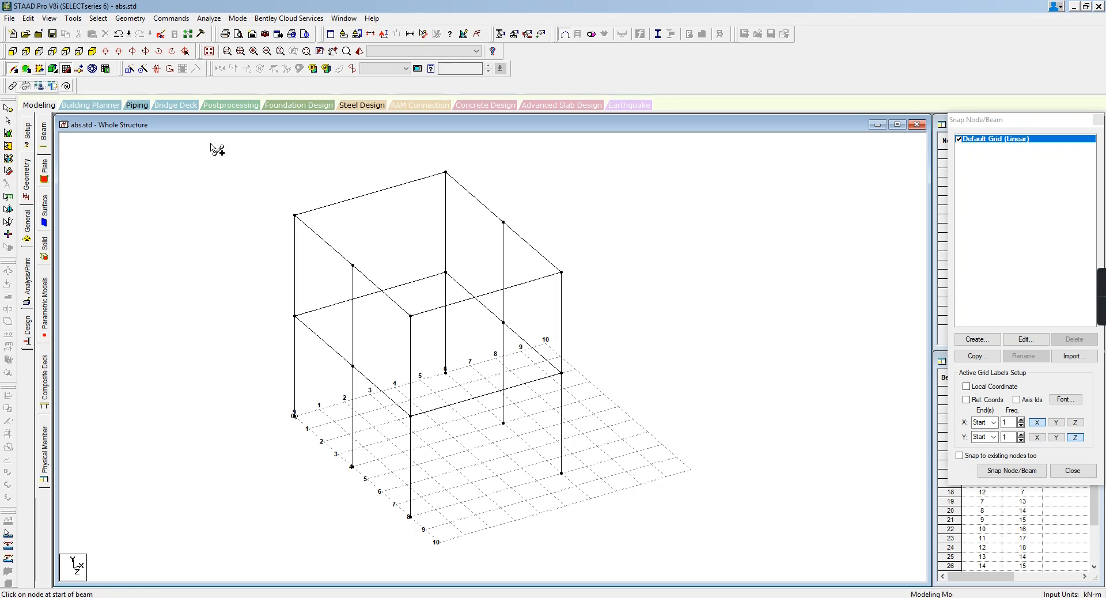
click(353, 266)
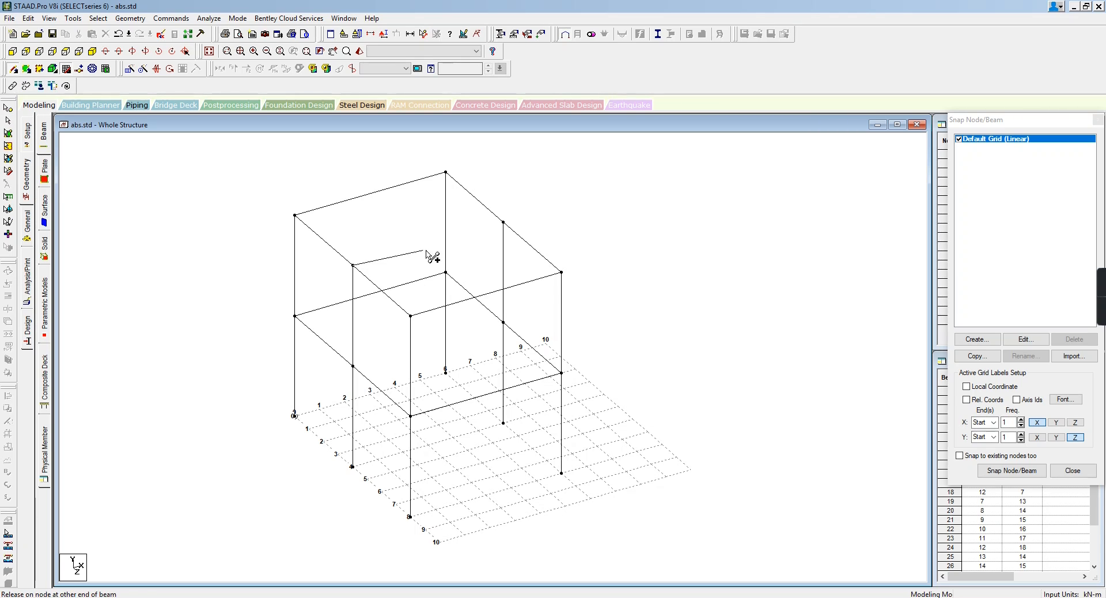
click(502, 222)
drag(353, 366, 503, 322)
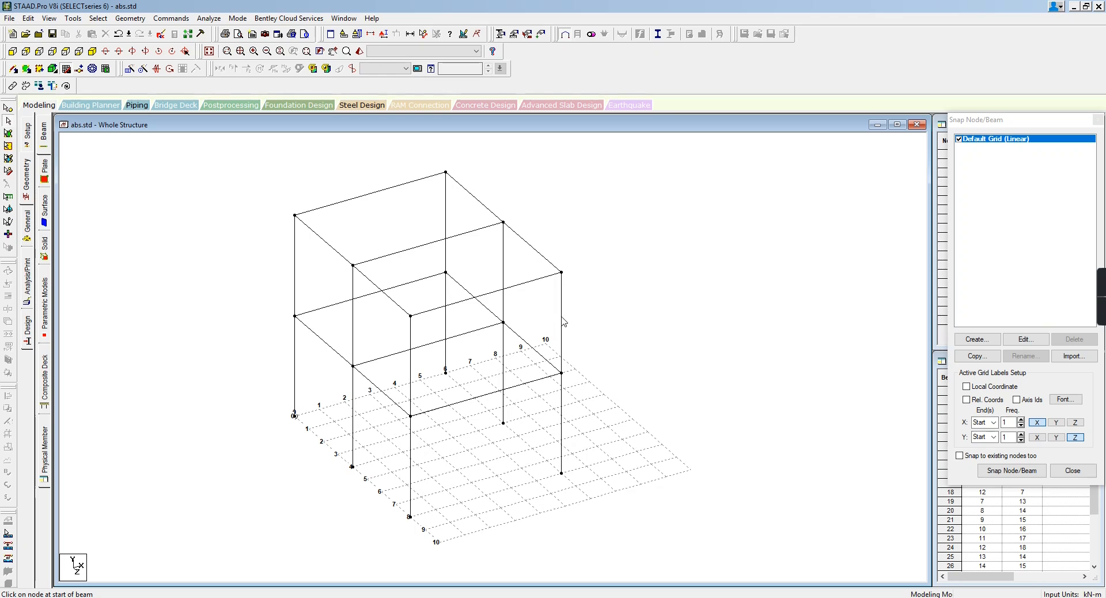
click(441, 341)
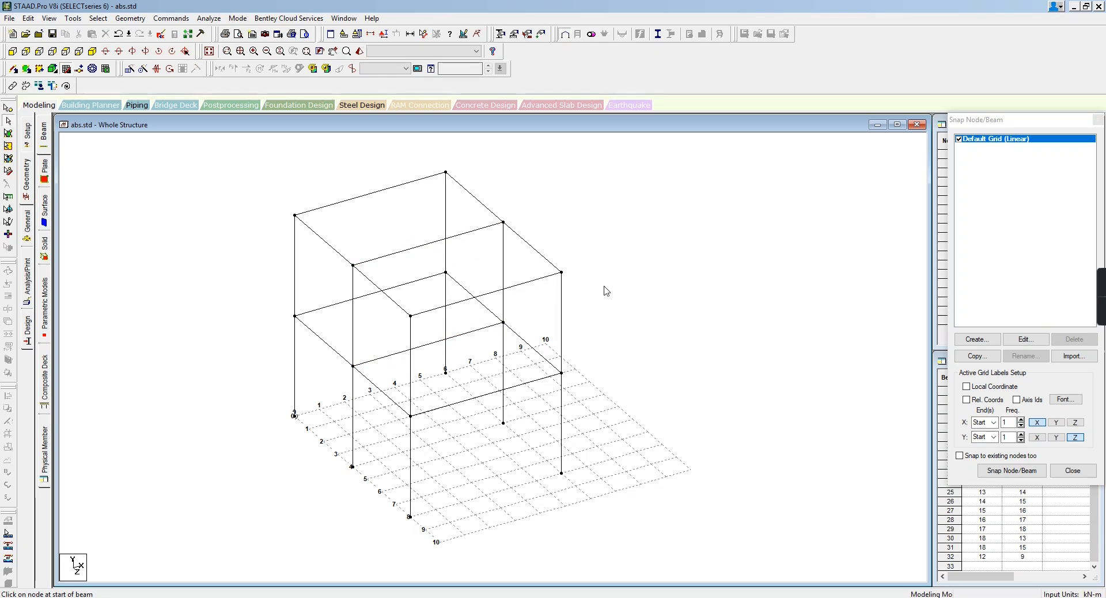
click(681, 288)
Step: Define a rectangular concrete section with YD 0.3 m and ZD 0.3 m, declining the auto save
drag(189, 152, 641, 519)
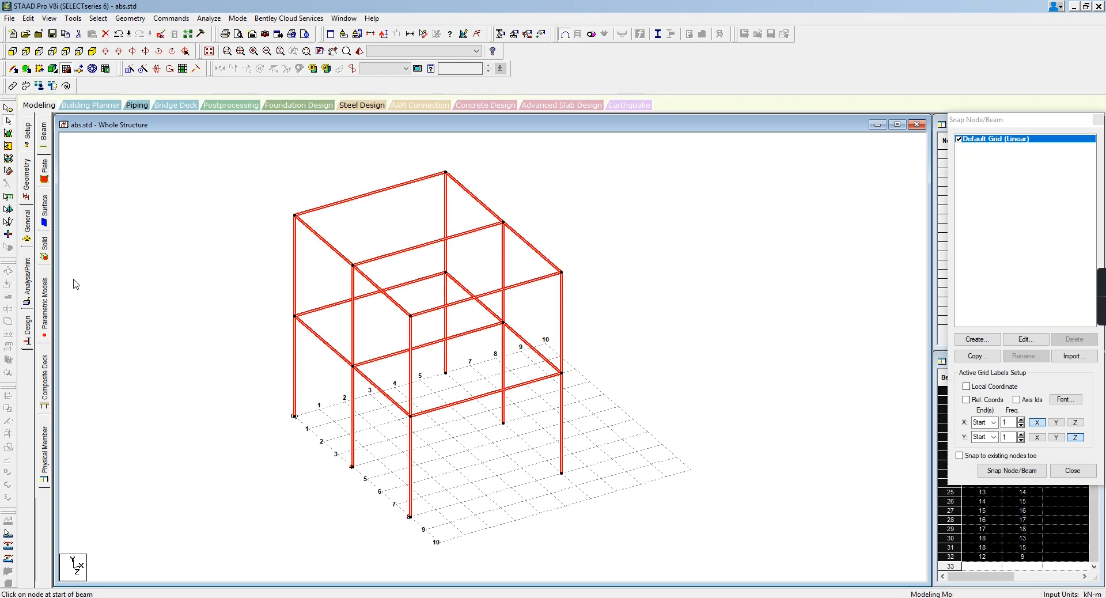
click(27, 228)
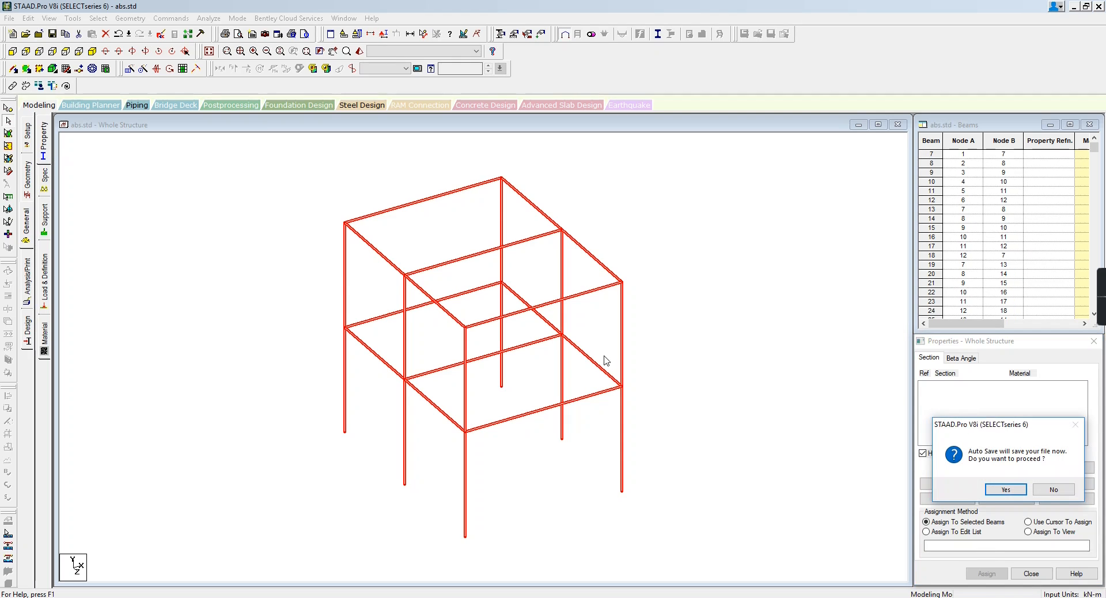
click(1054, 491)
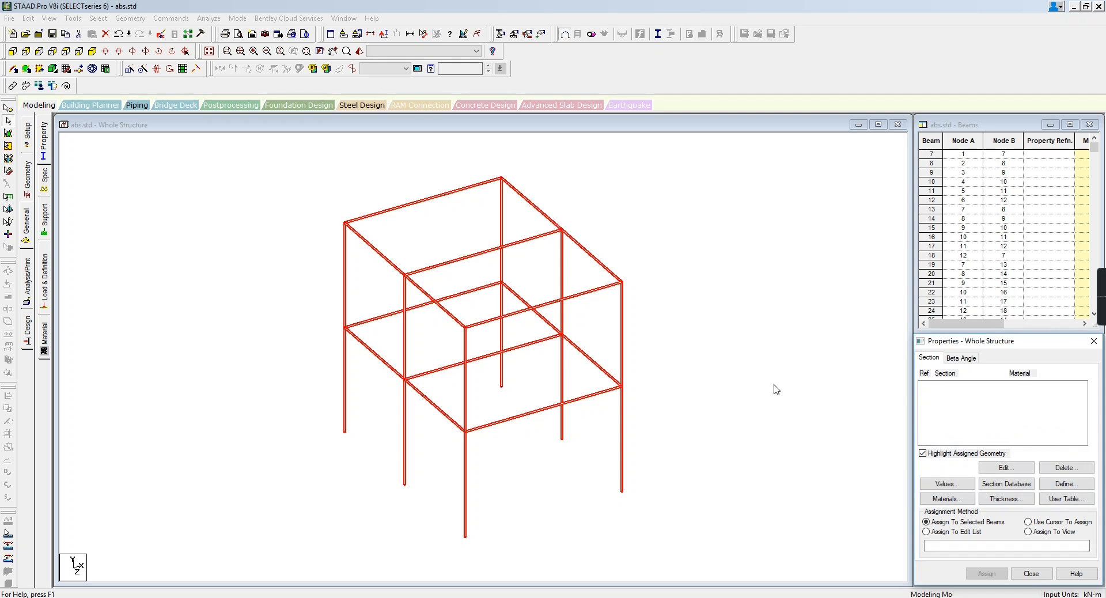
click(1066, 484)
drag(570, 199, 823, 192)
click(647, 202)
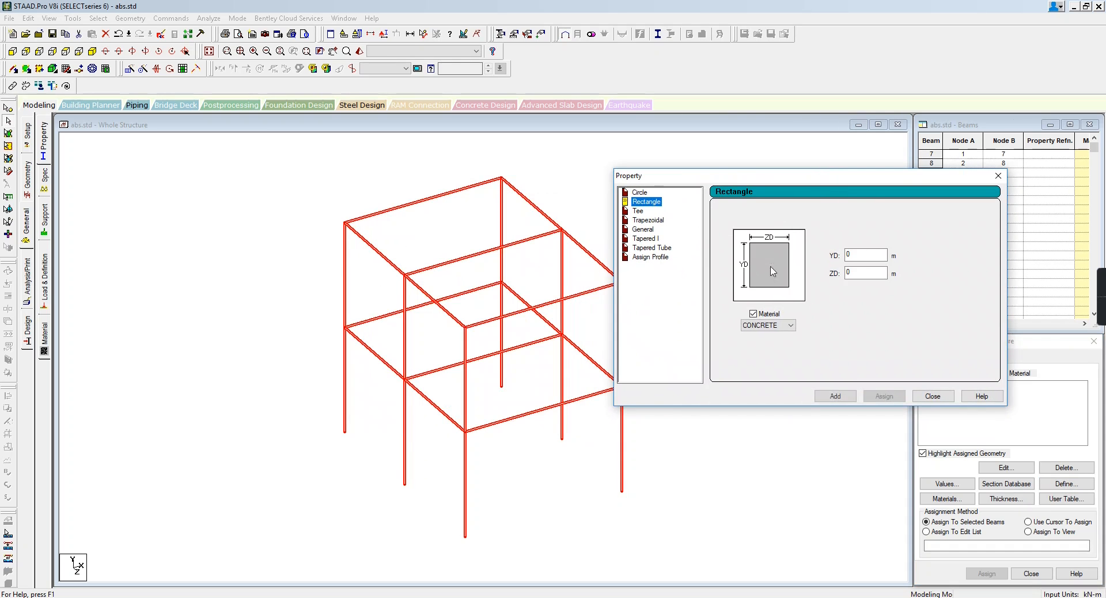
text(0.)
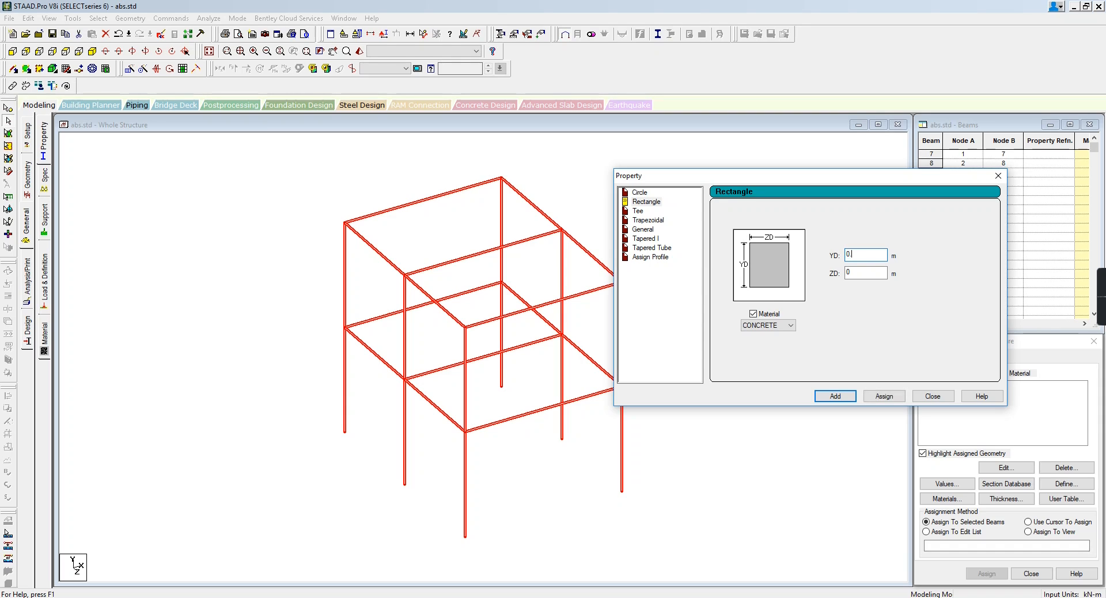
text(3)
click(868, 274)
text(.3)
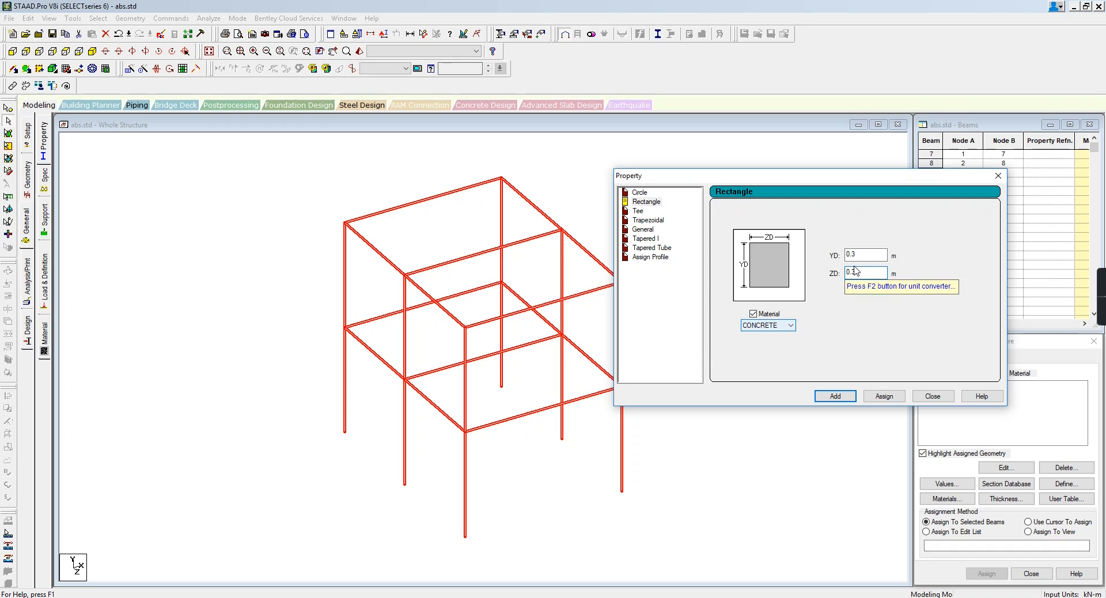
click(835, 397)
click(929, 398)
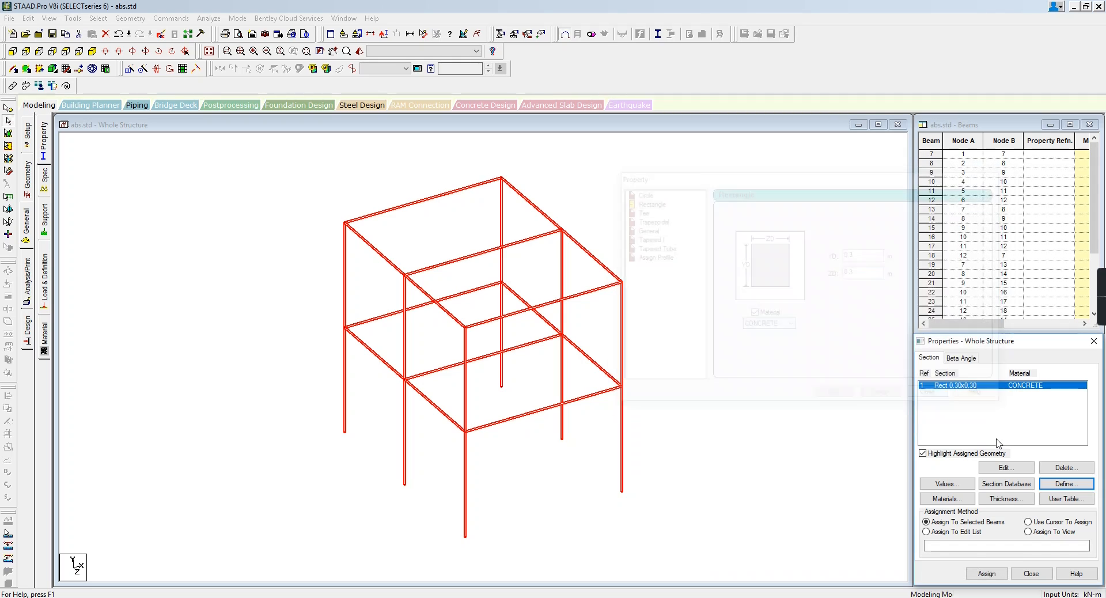
Step: Define a second rectangular concrete section with YD 0.4 m and ZD 0.3 m
click(1067, 484)
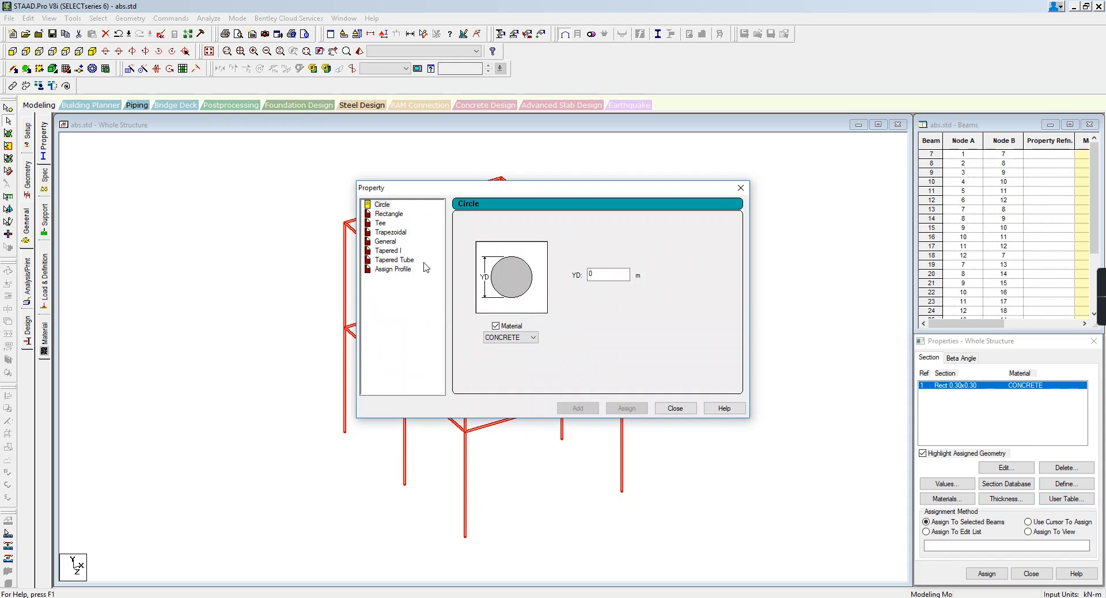
click(389, 214)
click(533, 339)
click(533, 339)
key(Tab)
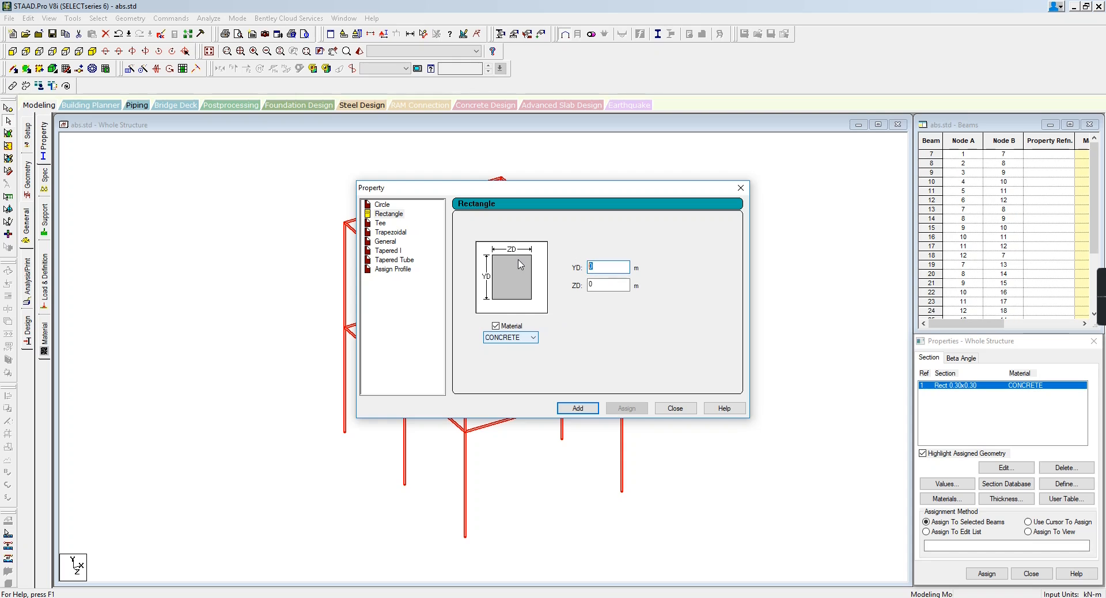
text(0.3)
key(Tab)
key(shift+Tab)
text(0.4)
key(Tab)
text(0)
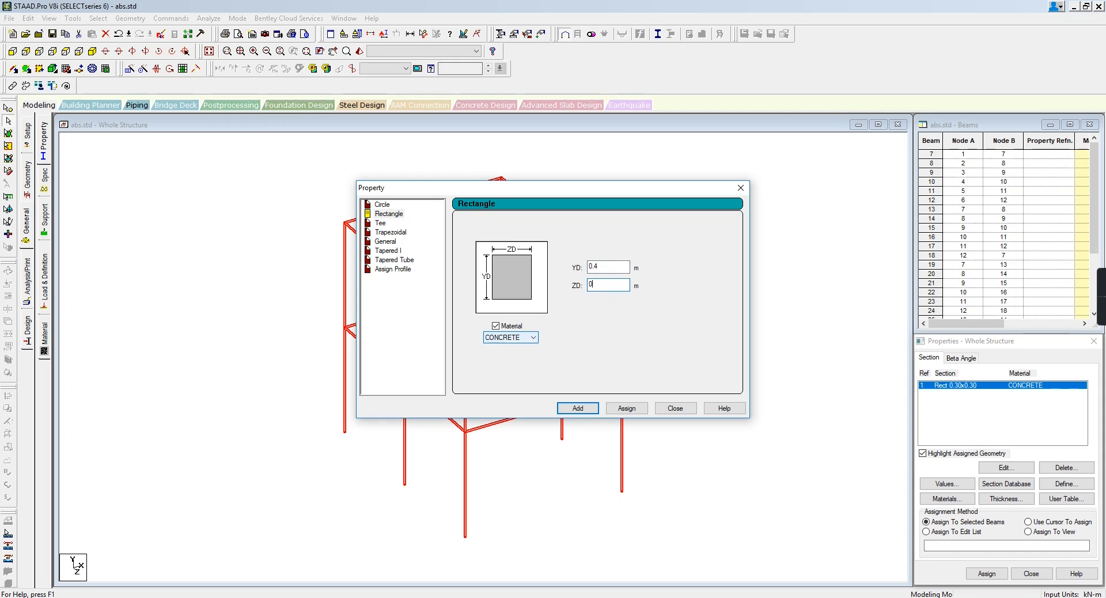
text(.3)
click(529, 339)
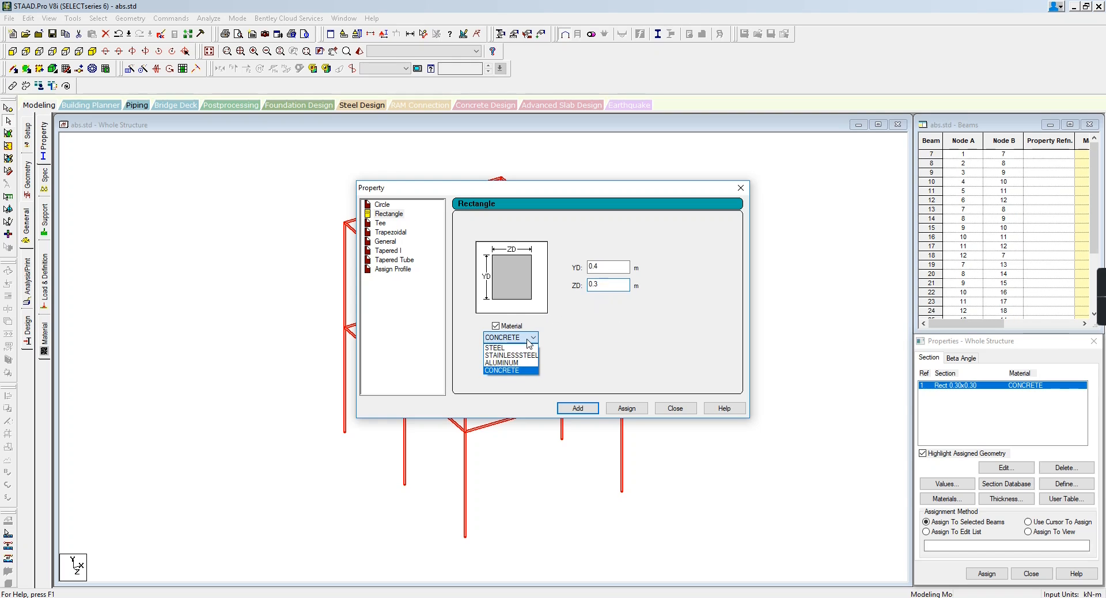
click(518, 372)
click(578, 408)
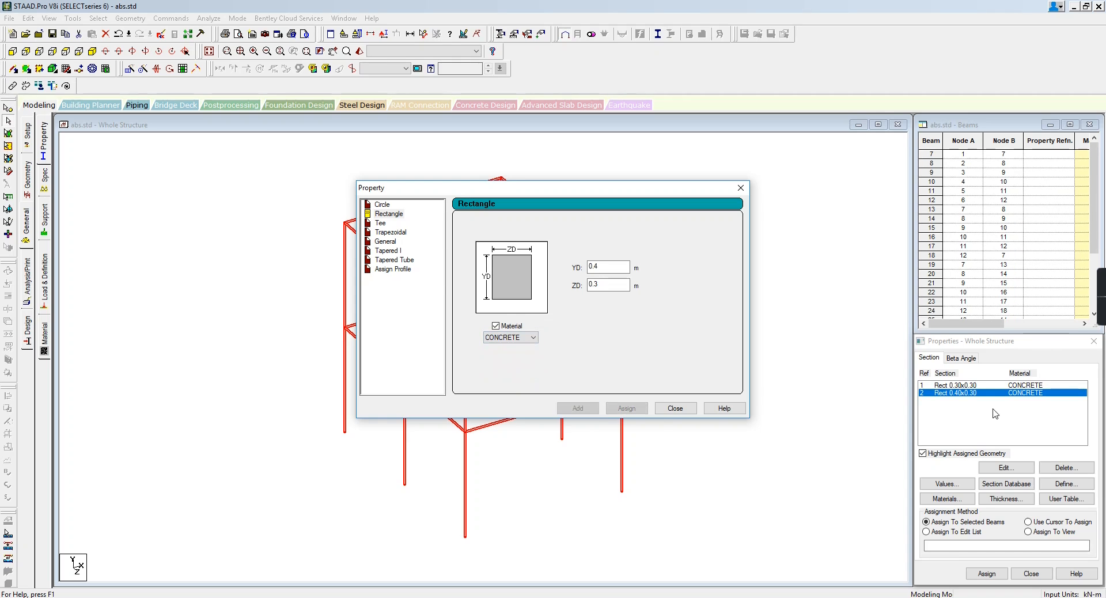
Step: Assign the Rect 0.30x0.30 section to all the columns by selecting the members parallel to Y, leaving nothing selected
click(957, 385)
click(1028, 521)
click(987, 573)
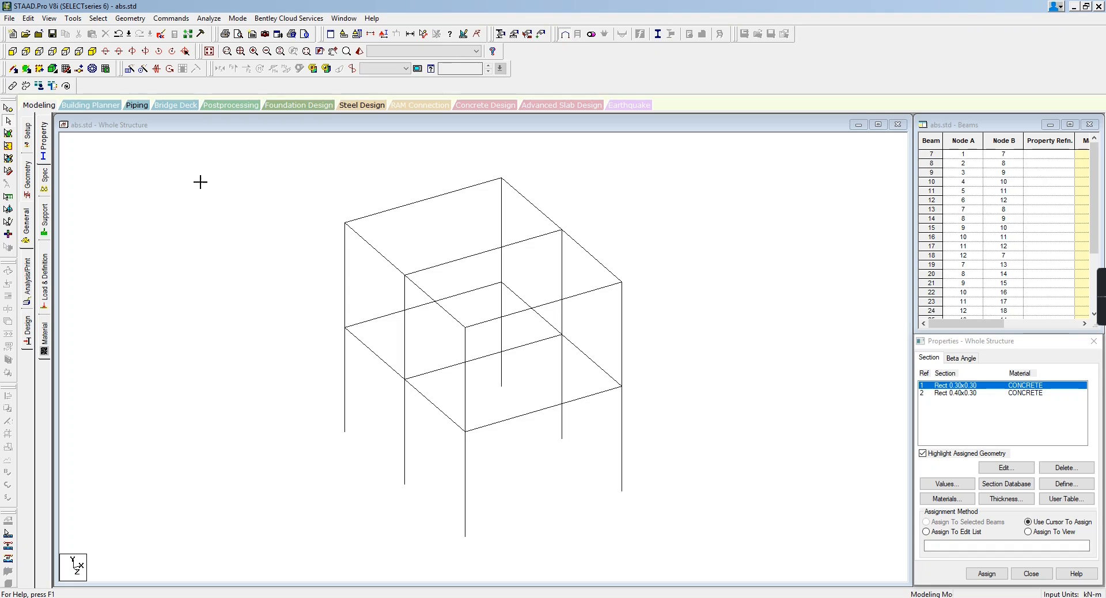
click(97, 20)
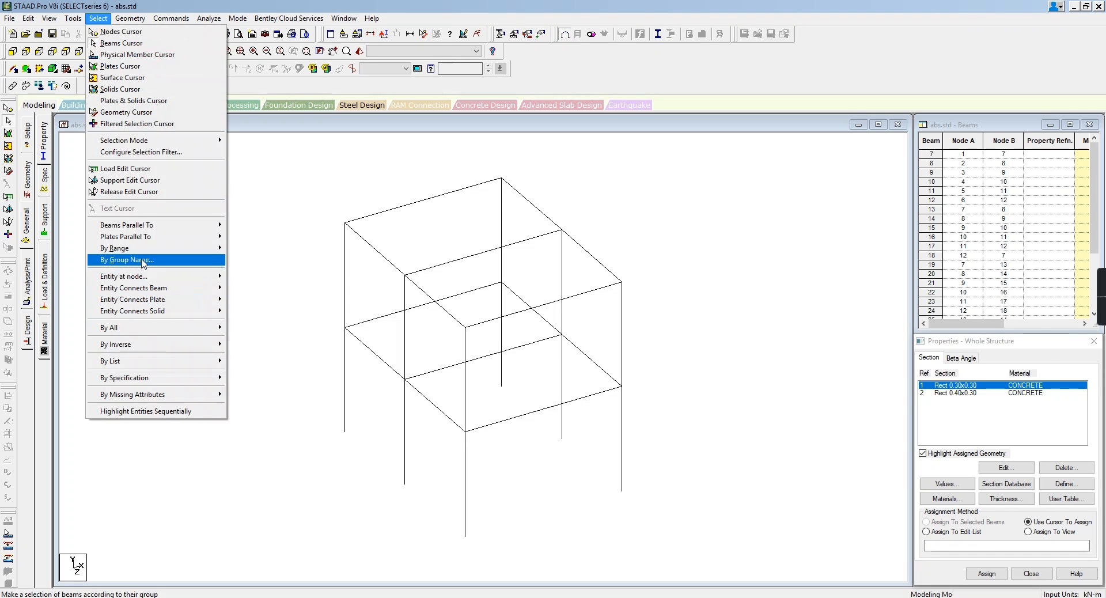
mouse_move(148, 233)
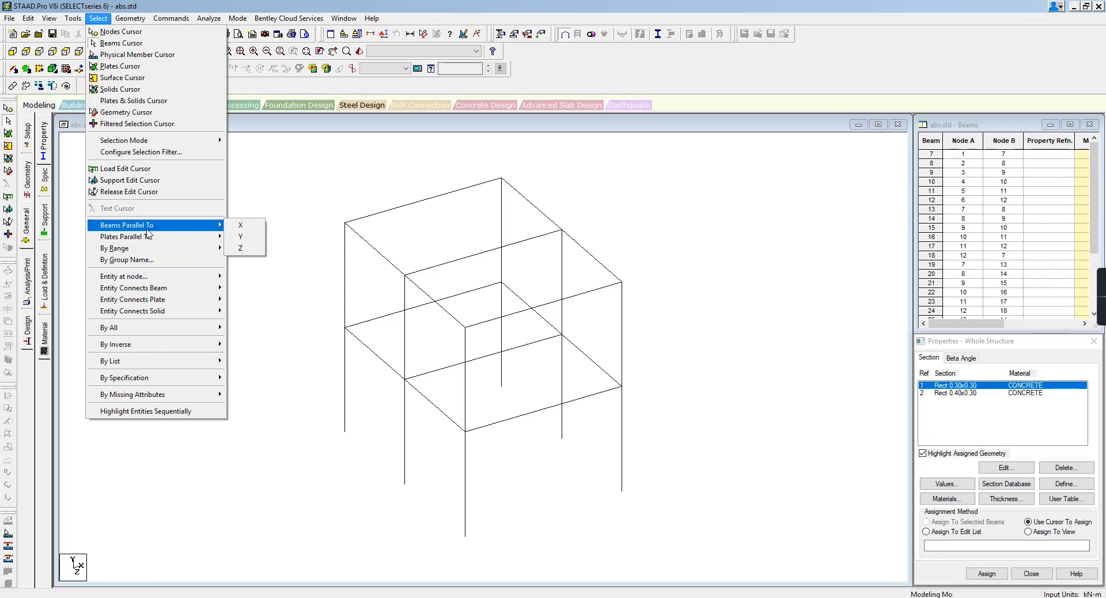
click(241, 237)
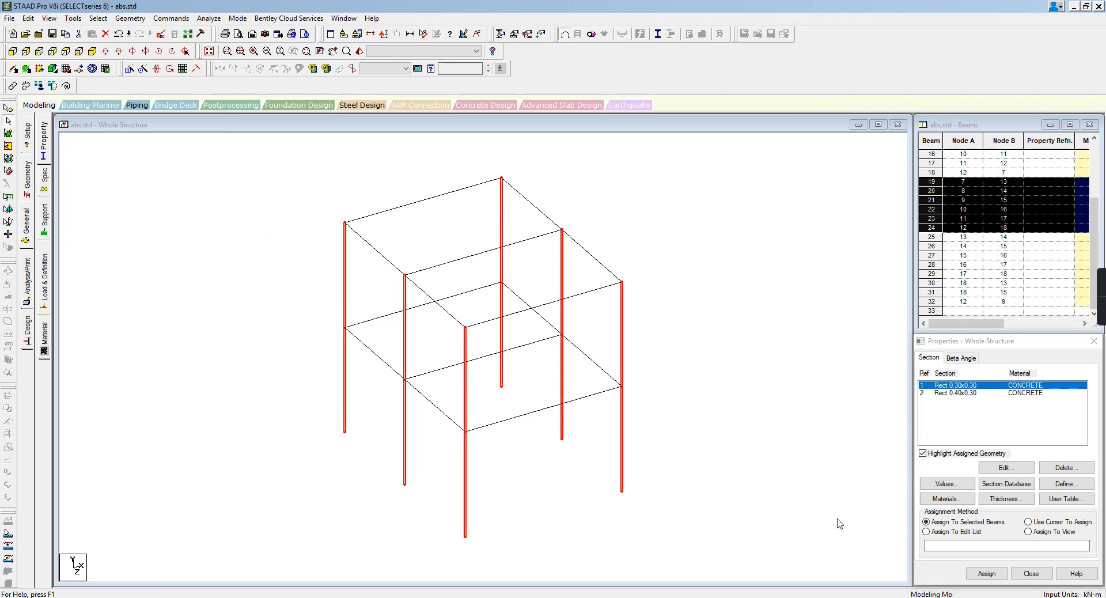
click(987, 573)
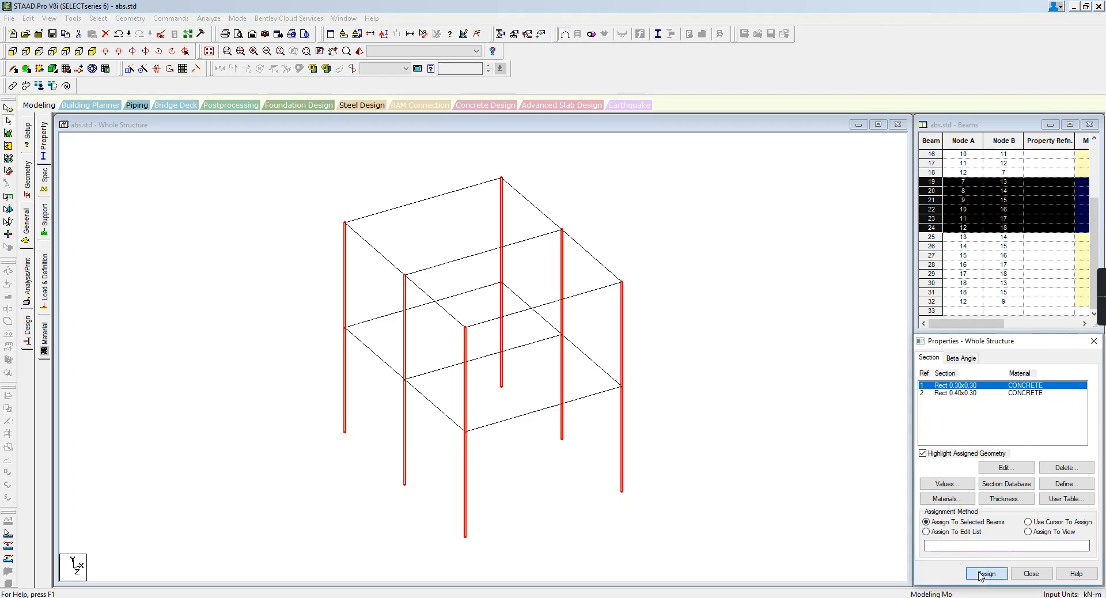
click(1005, 493)
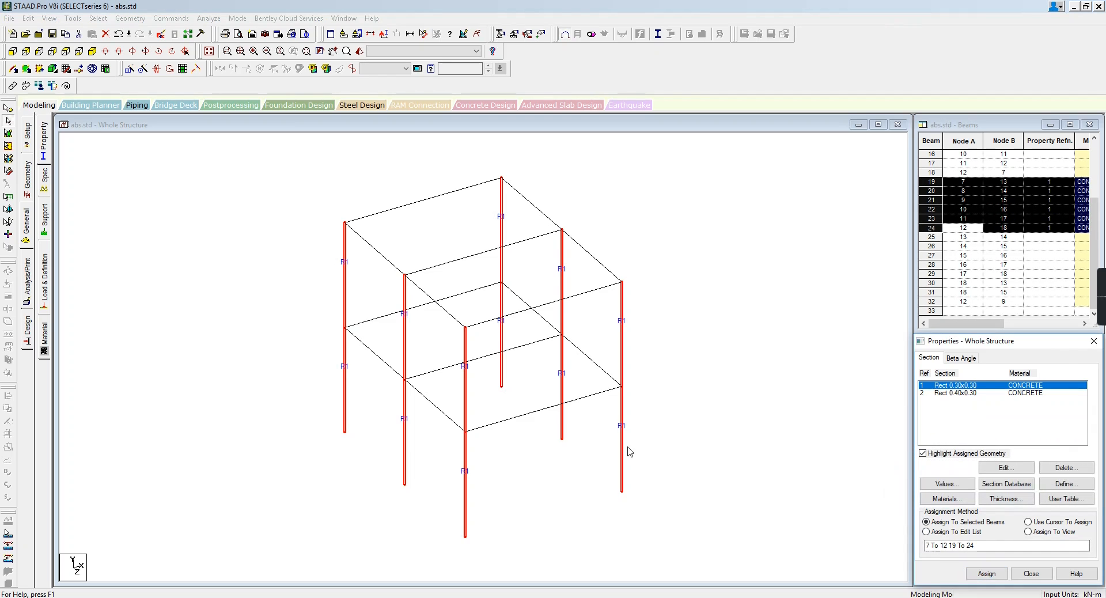
click(651, 437)
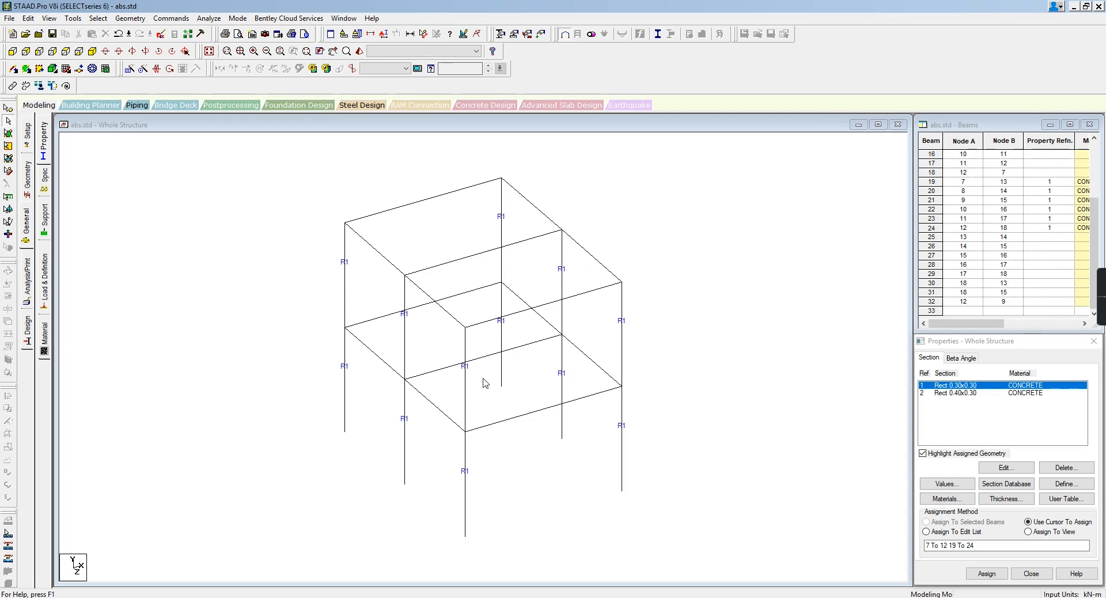
Step: Assign the Rect 0.40x0.30 section to all the members parallel to X and Z, leaving nothing selected
click(956, 394)
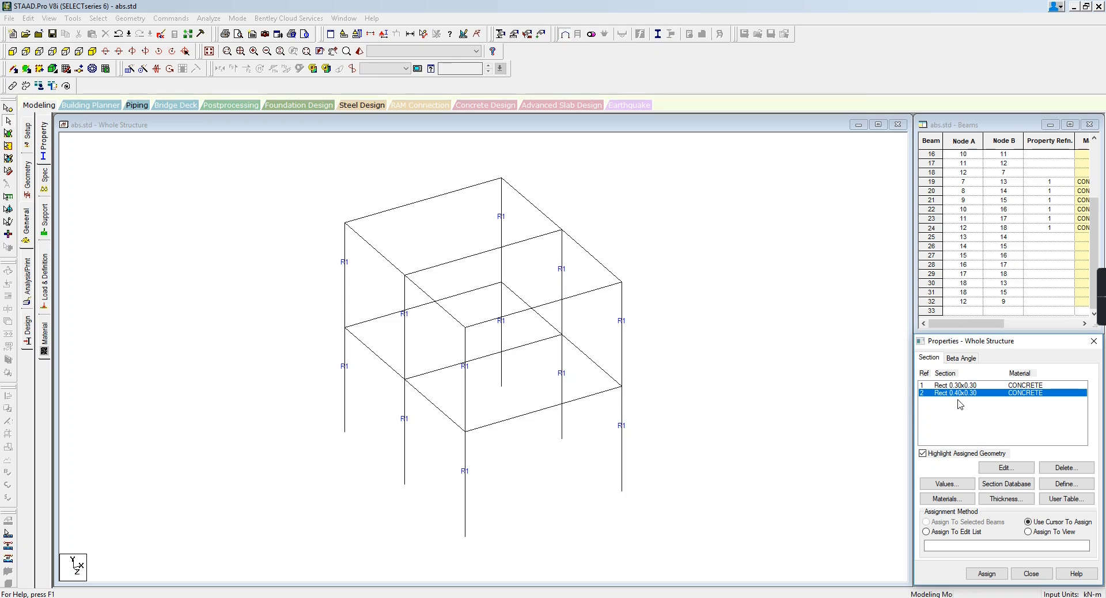
click(98, 19)
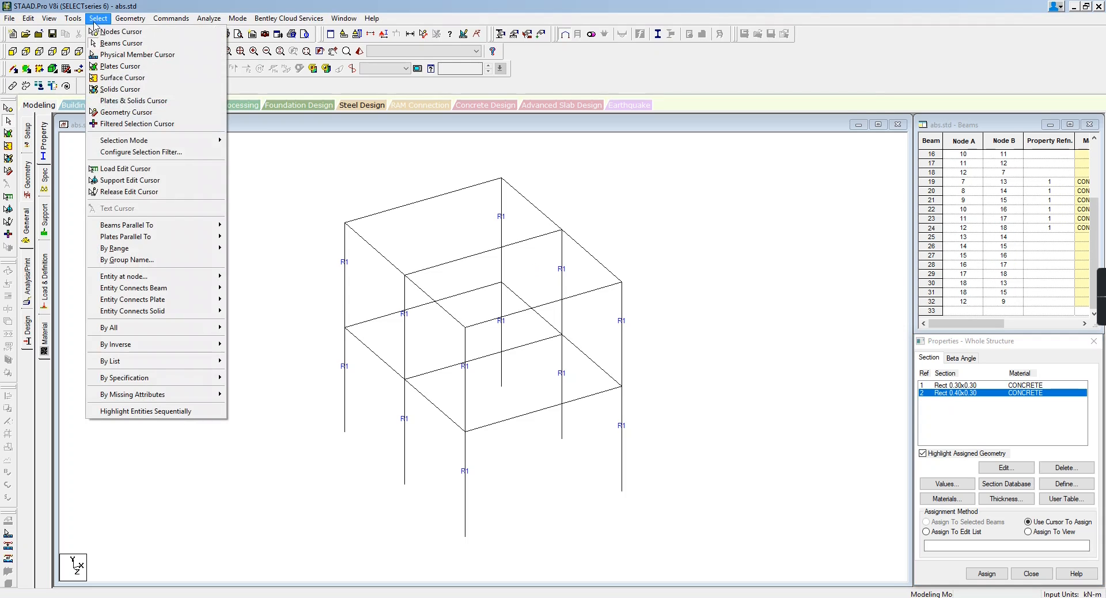
mouse_move(135, 232)
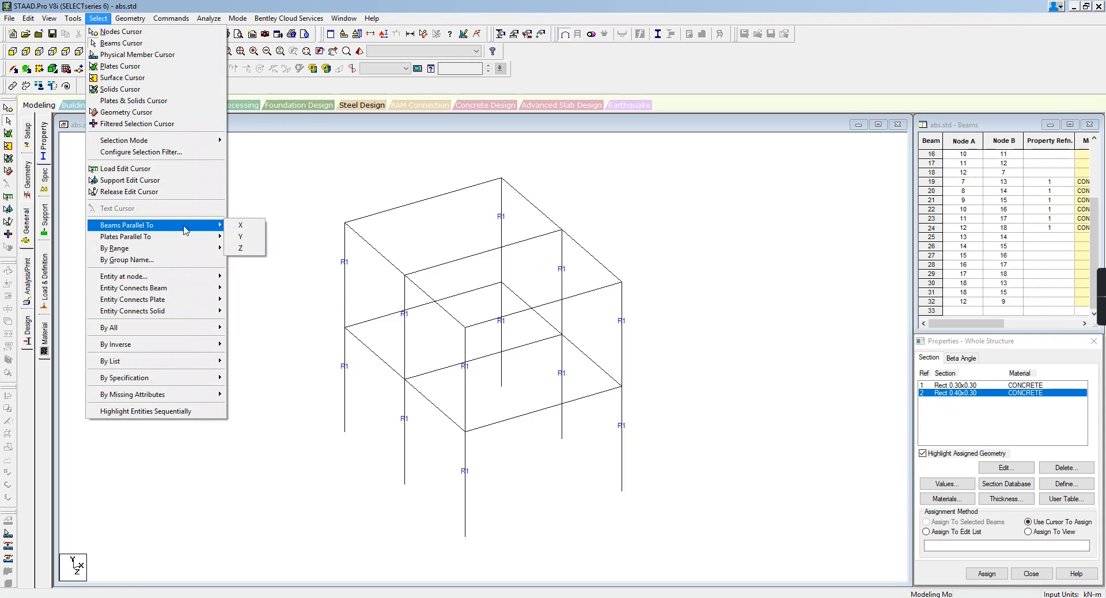
click(242, 226)
click(91, 21)
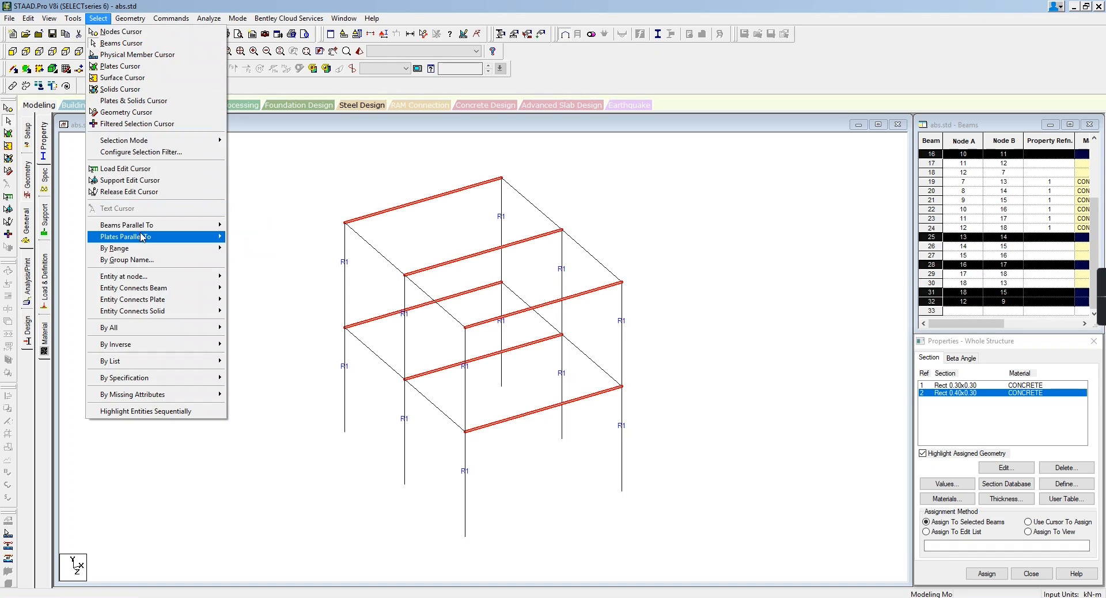
mouse_move(152, 225)
click(242, 249)
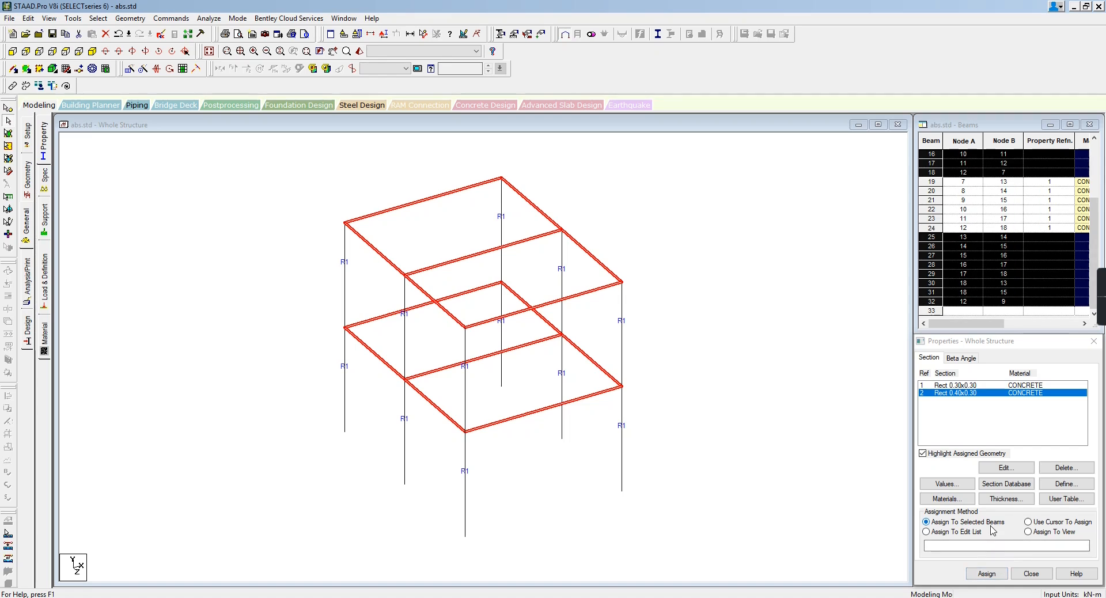
click(989, 574)
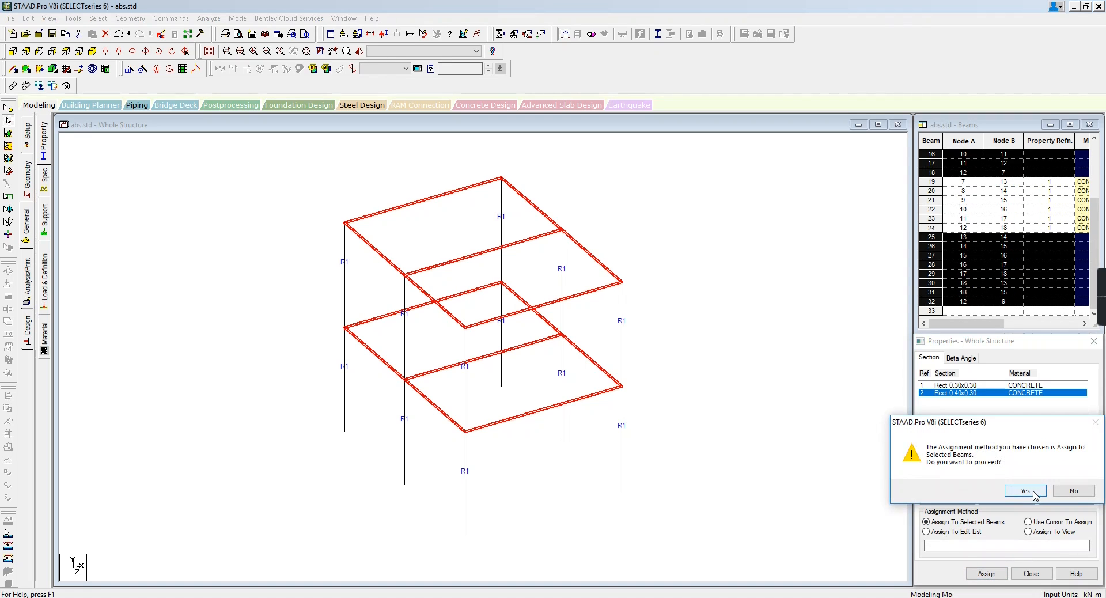
click(1010, 492)
click(743, 470)
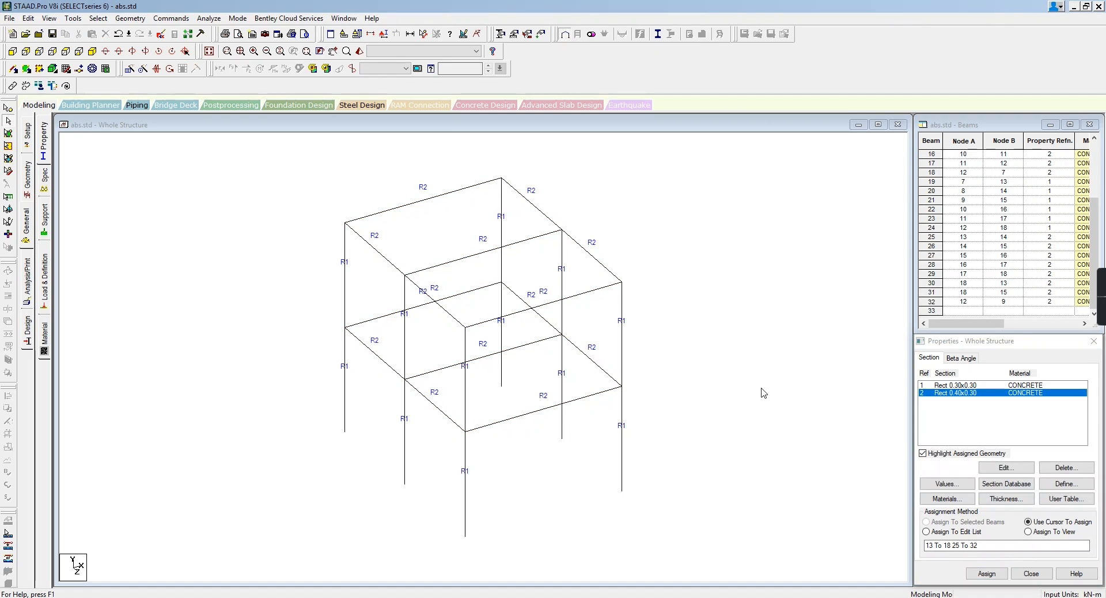
Step: Inspect the whole frame's sections in a 3D rendered view from several angles, closing the rendering when done
key(ctrl+a)
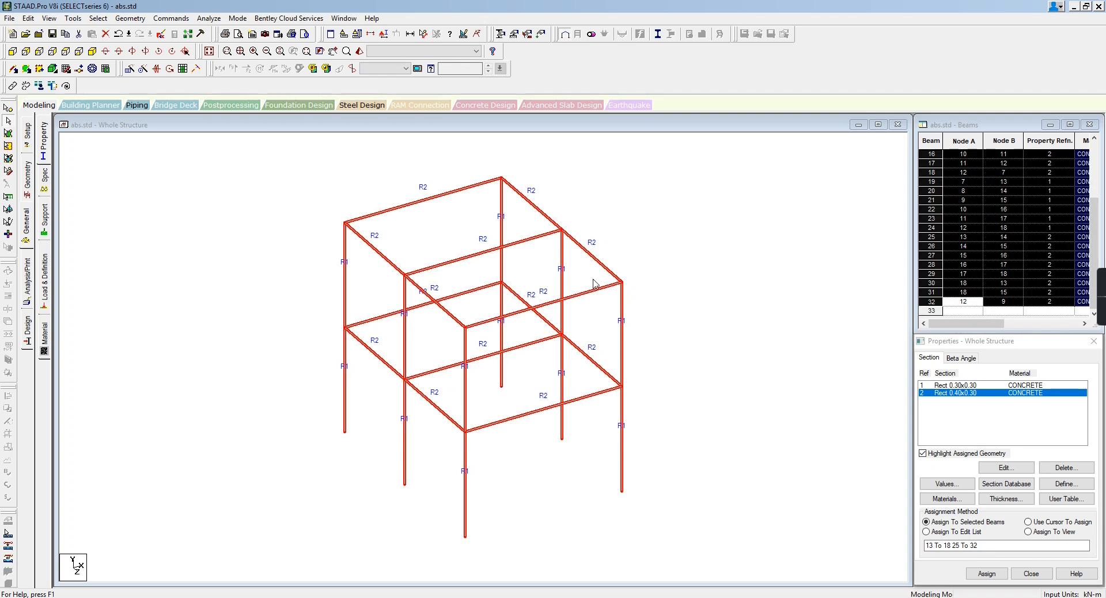
click(360, 52)
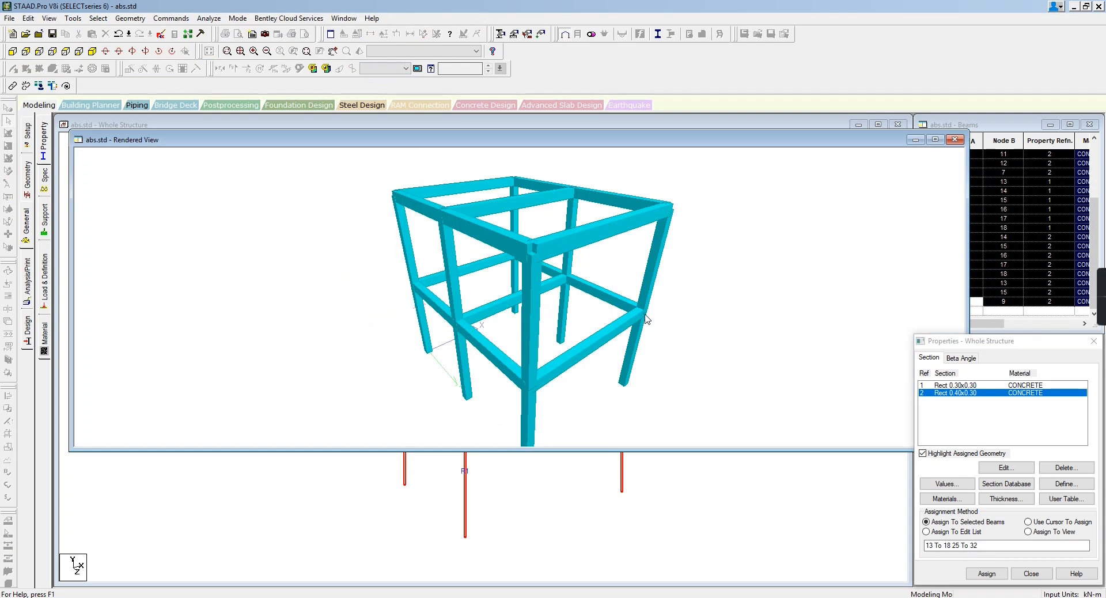
drag(499, 331, 661, 352)
drag(539, 323, 663, 282)
click(955, 140)
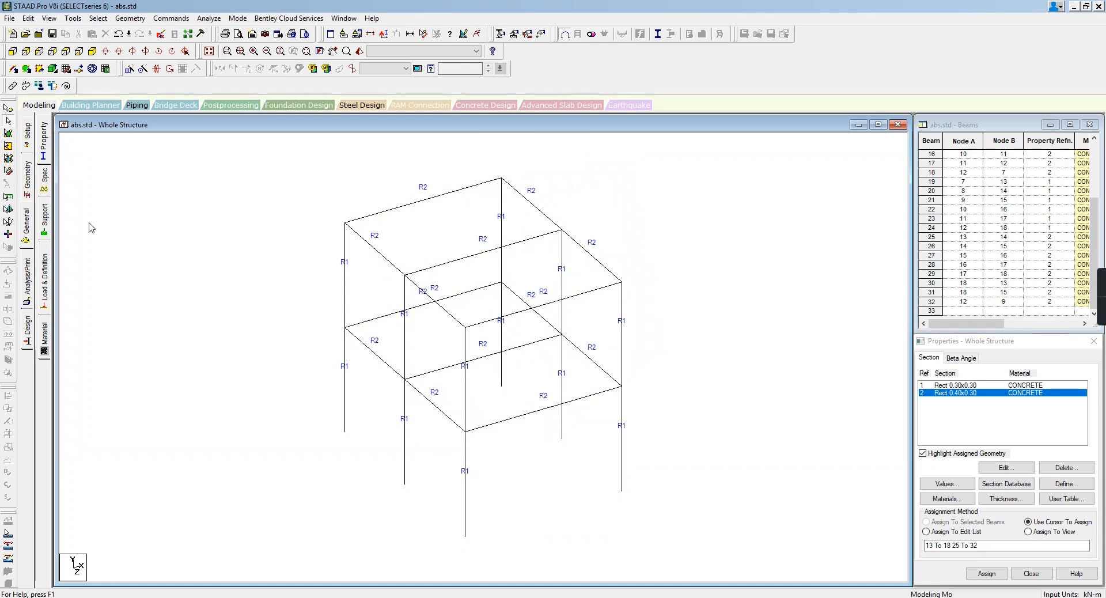
Step: Create a fixed support and make it the active support definition
click(46, 221)
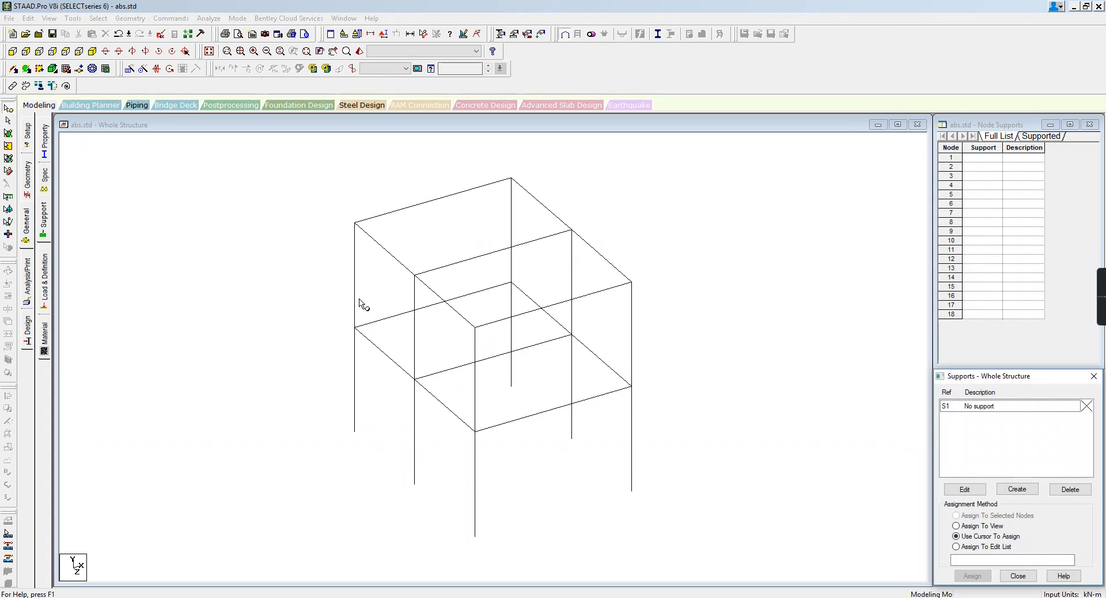
click(1018, 490)
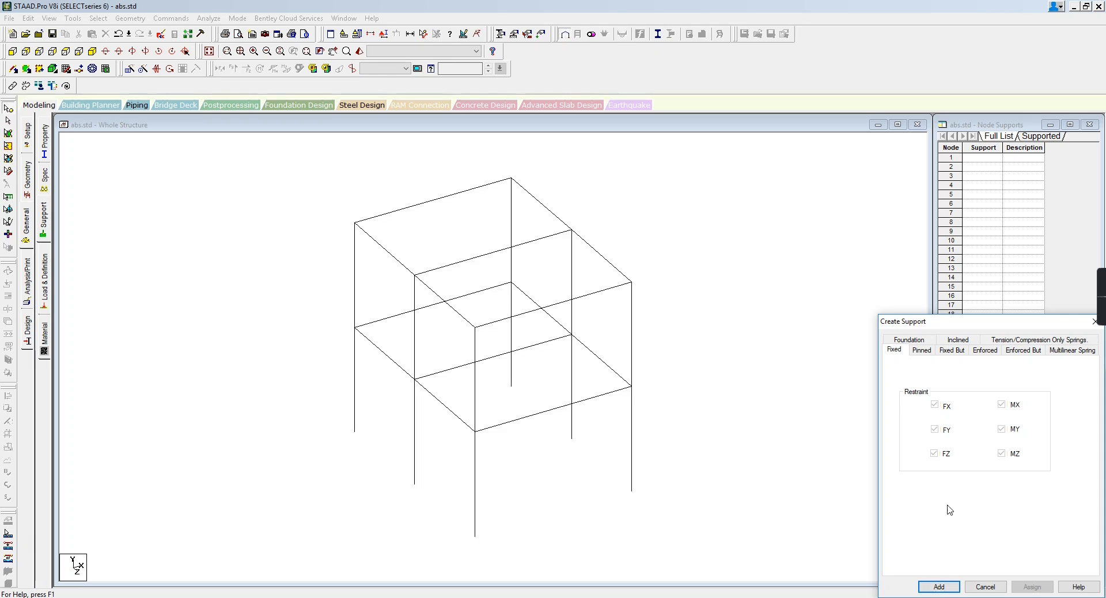
click(939, 586)
click(991, 421)
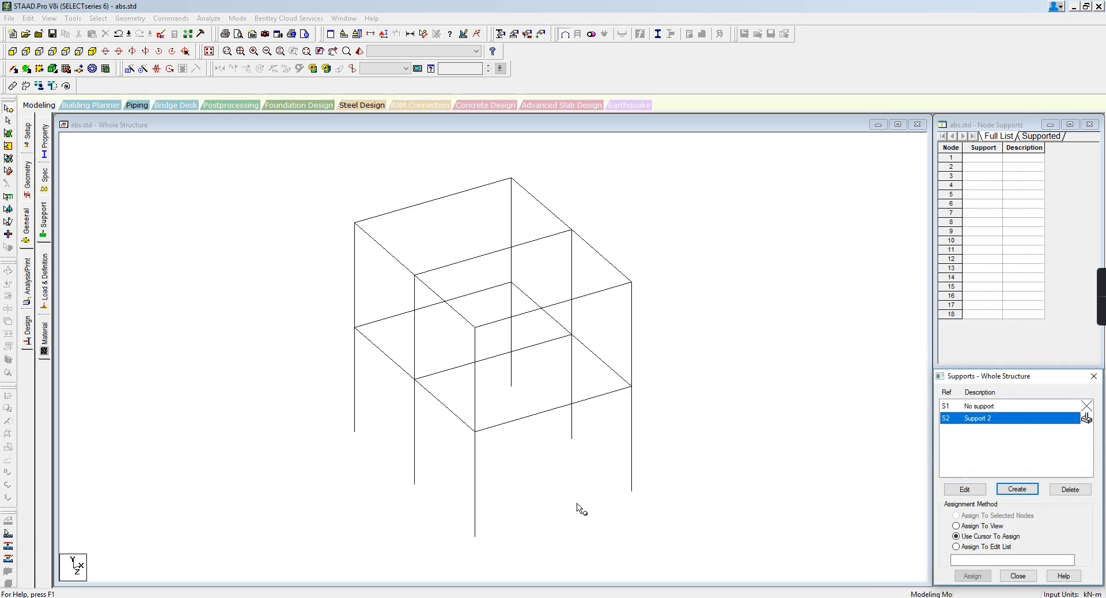
Step: Assign the fixed support to base nodes 3 to 6, at the feet of the four front and middle columns
click(475, 536)
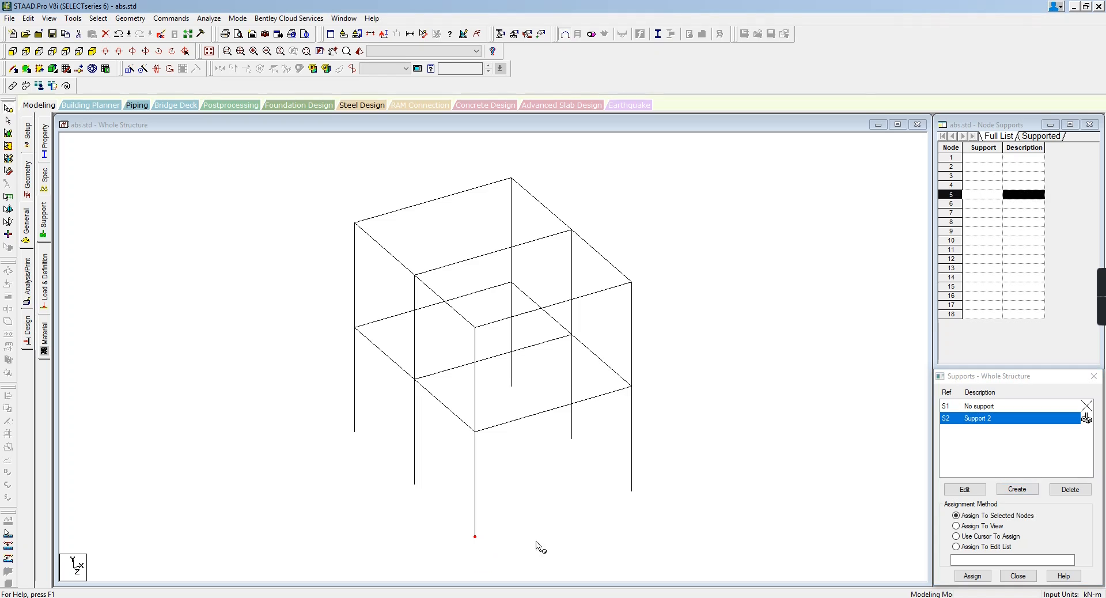
ctrl+click(631, 491)
ctrl+click(414, 484)
ctrl+click(572, 439)
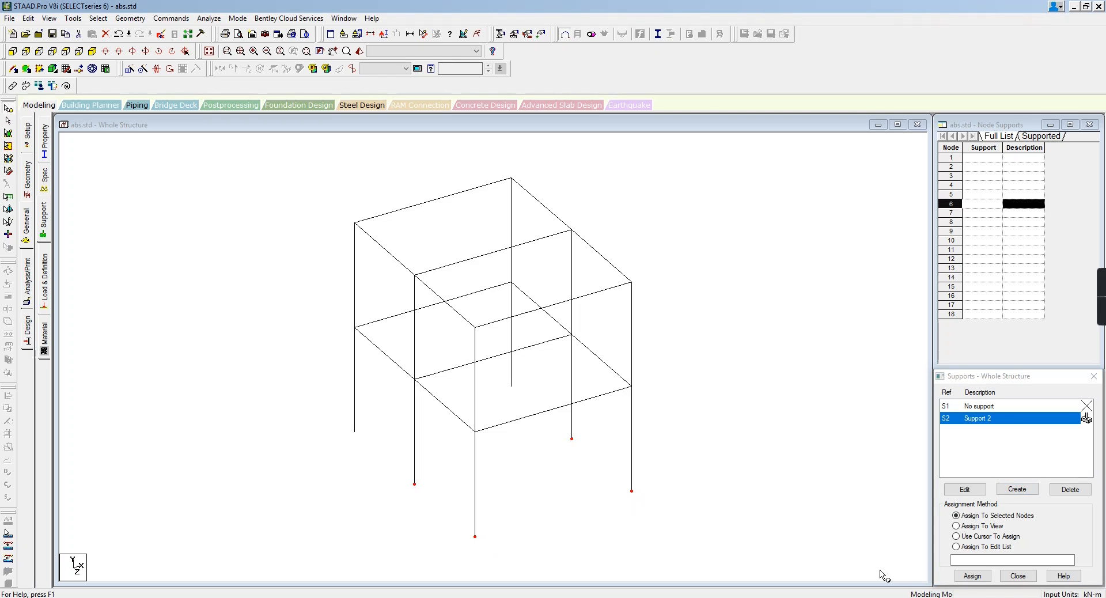
click(973, 576)
click(1025, 508)
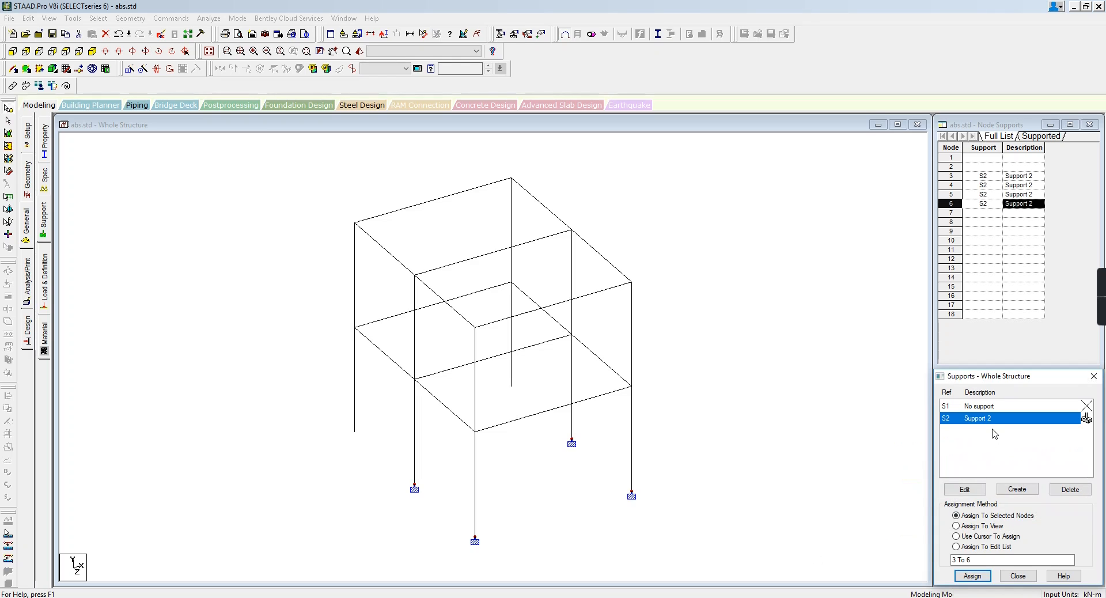
Step: Create a pinned support and make it the active support definition
click(1018, 489)
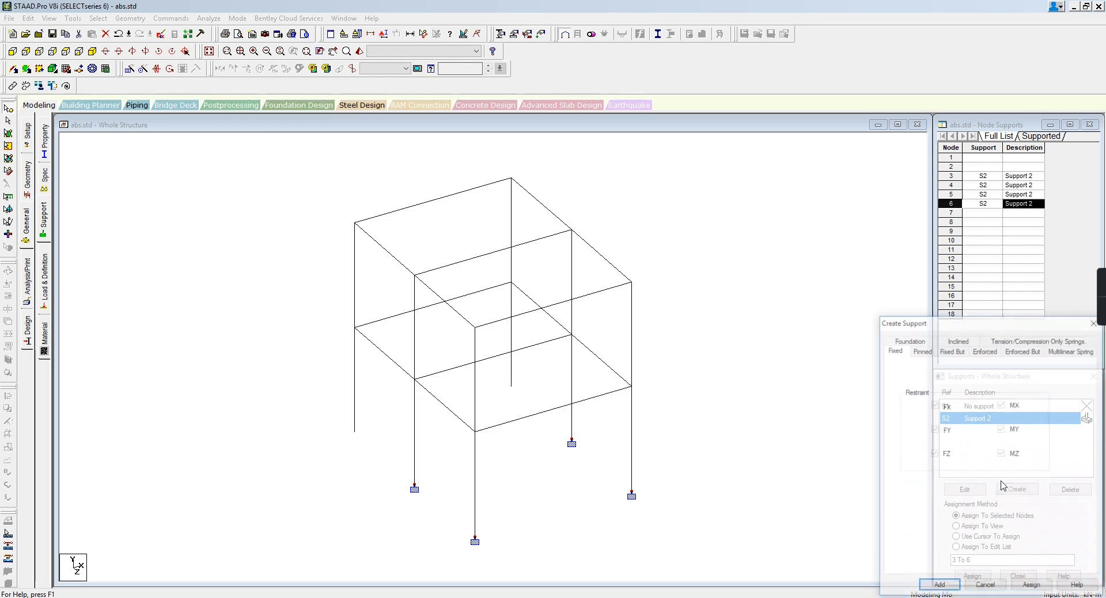
click(922, 352)
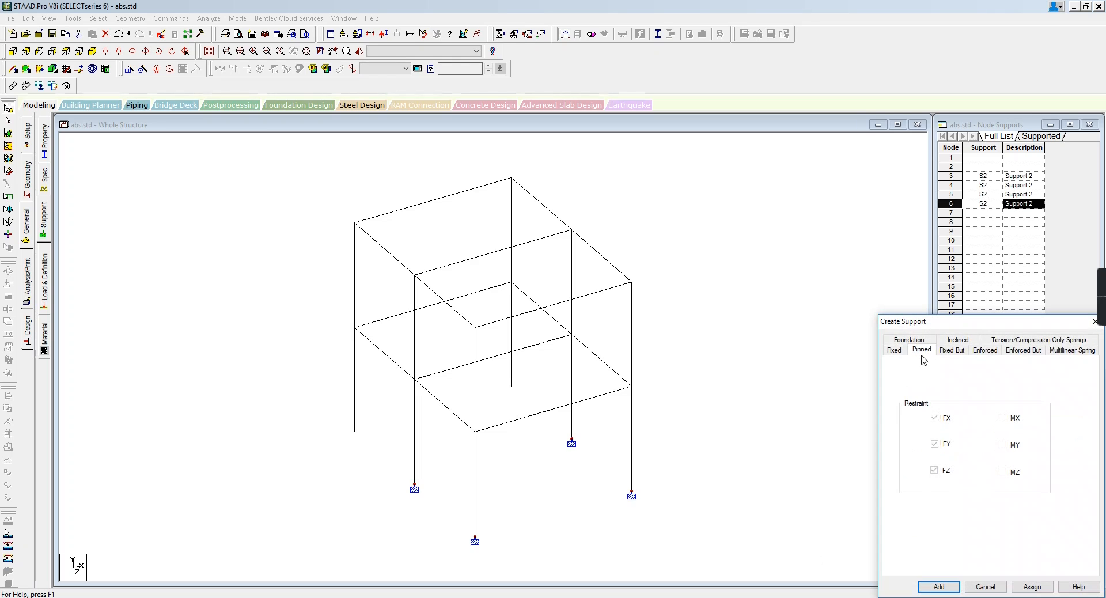
click(940, 588)
click(976, 432)
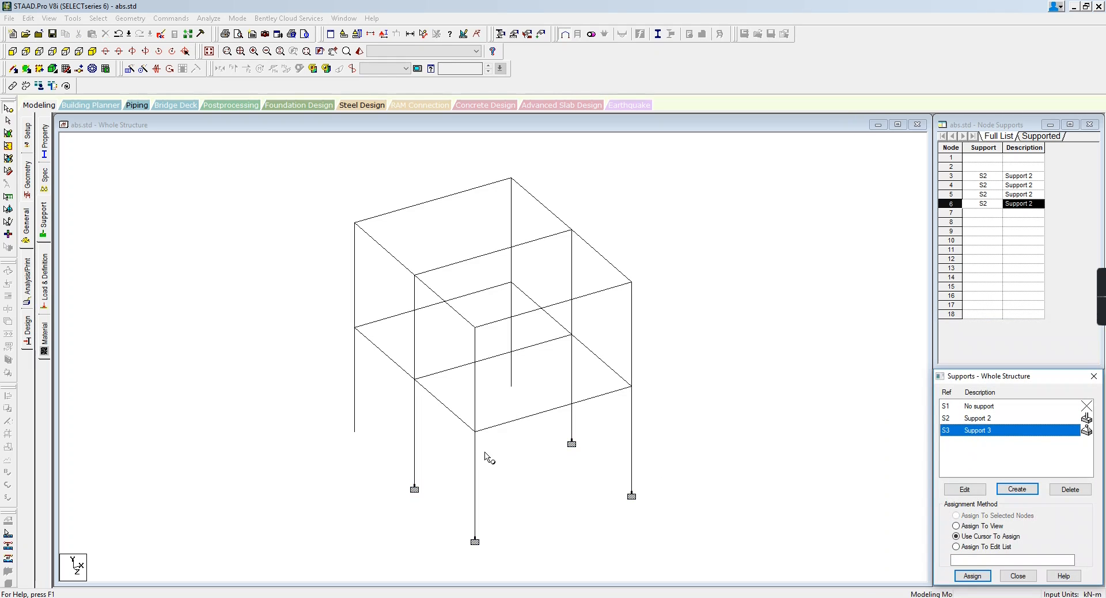
Step: Assign the pinned support to base nodes 1 and 2, at the feet of the two remaining columns
click(355, 432)
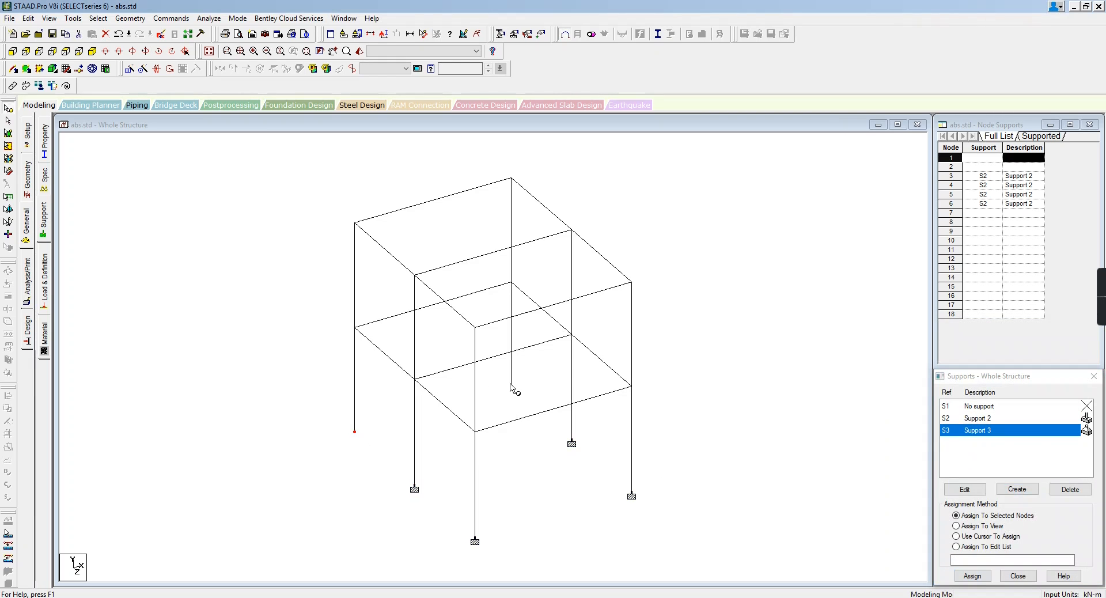
ctrl+click(511, 386)
click(989, 580)
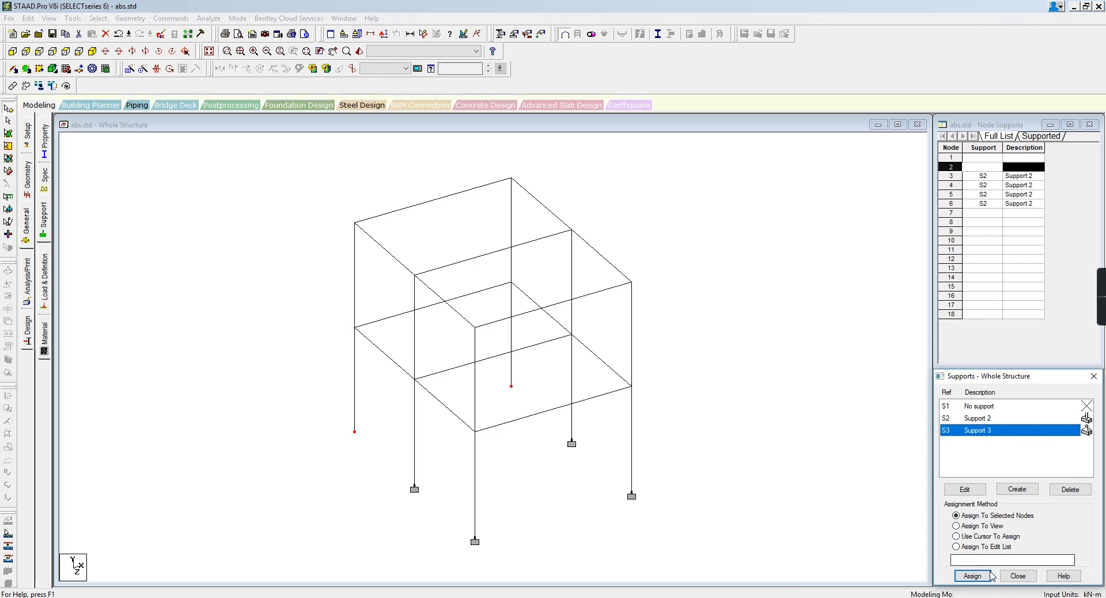
click(1018, 507)
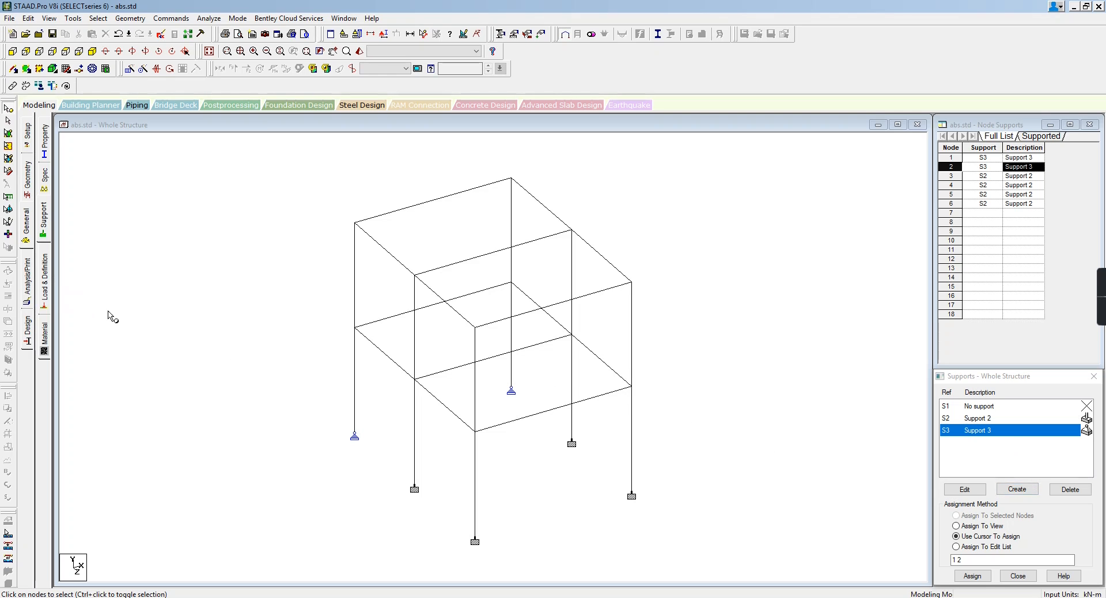
Step: Add primary load case 1 titled DL with the loading type Dead
click(48, 291)
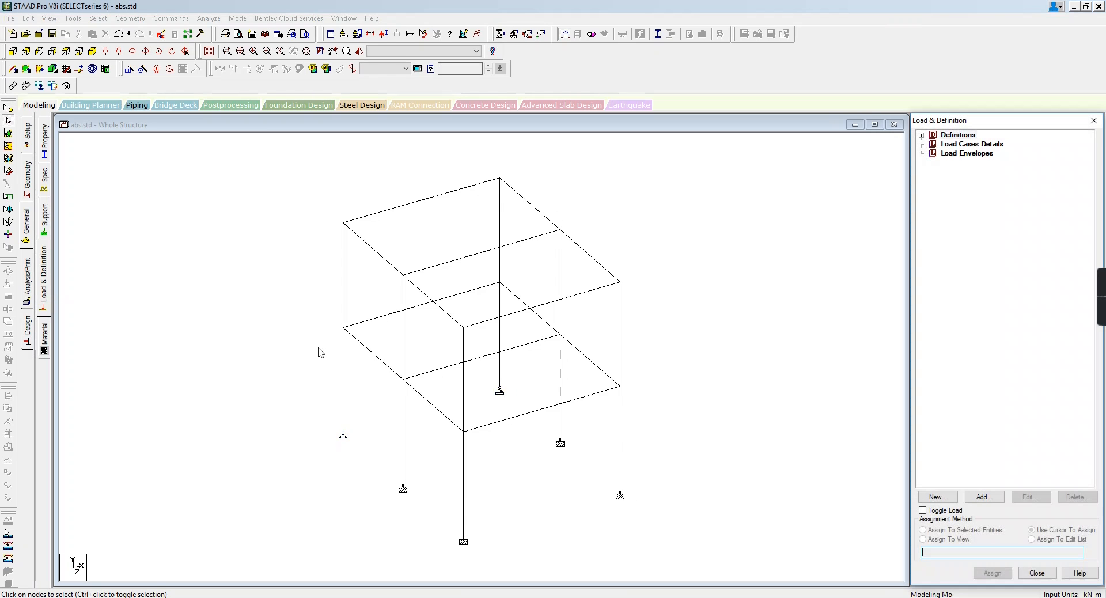
click(956, 145)
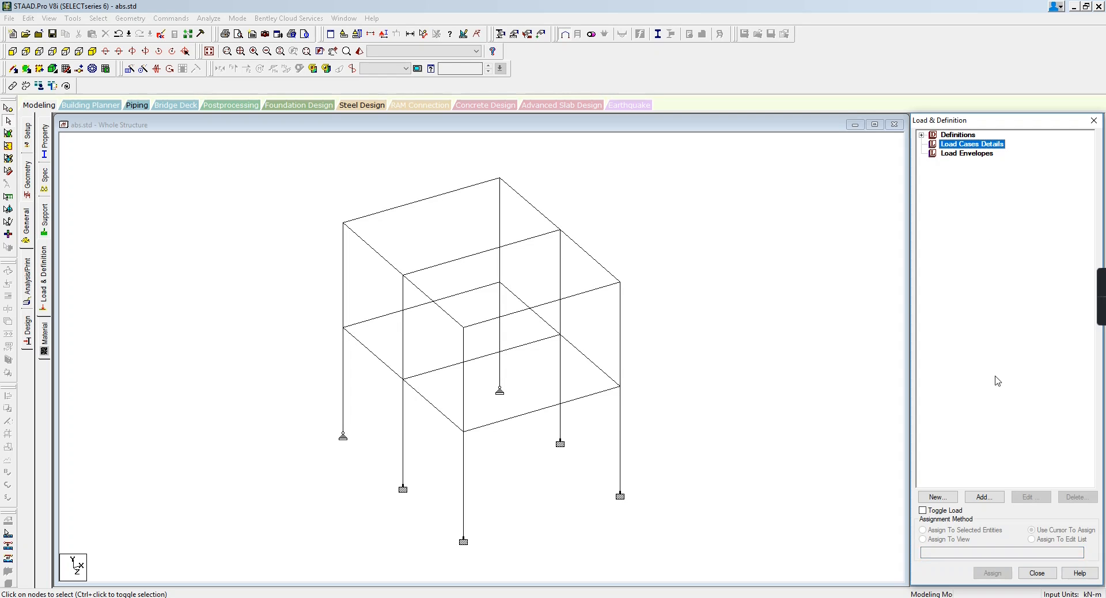
click(992, 499)
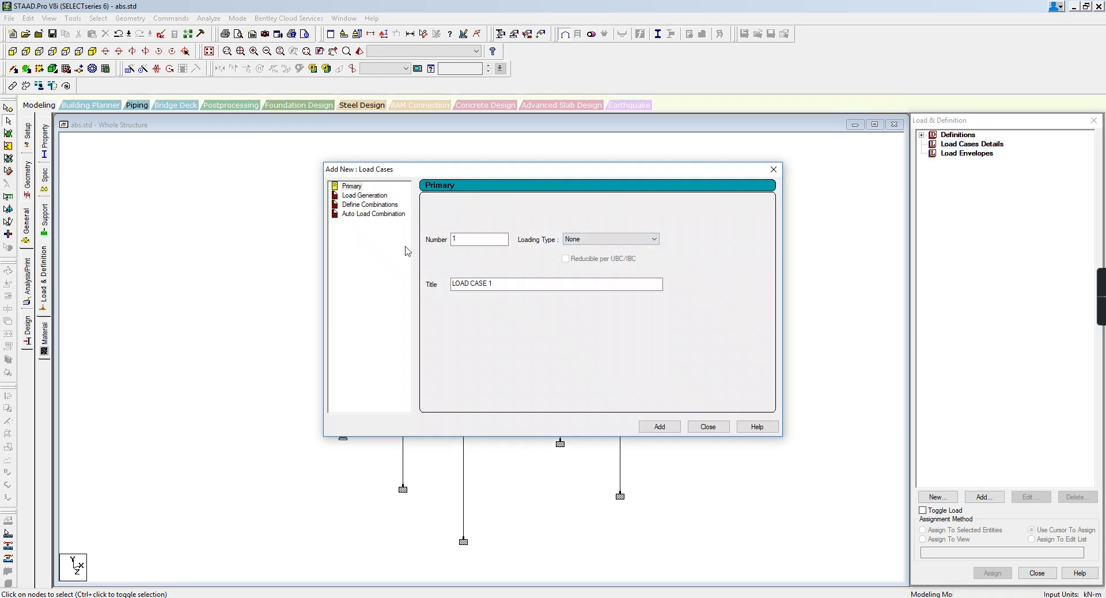
drag(508, 287, 196, 254)
text(DL)
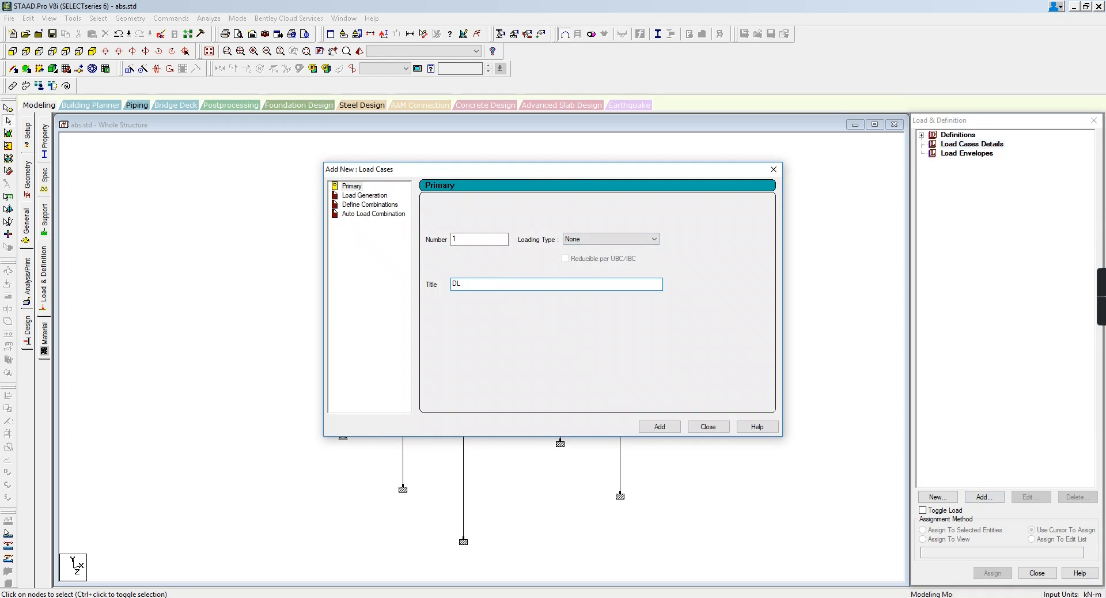
click(578, 239)
click(579, 251)
click(663, 426)
click(708, 426)
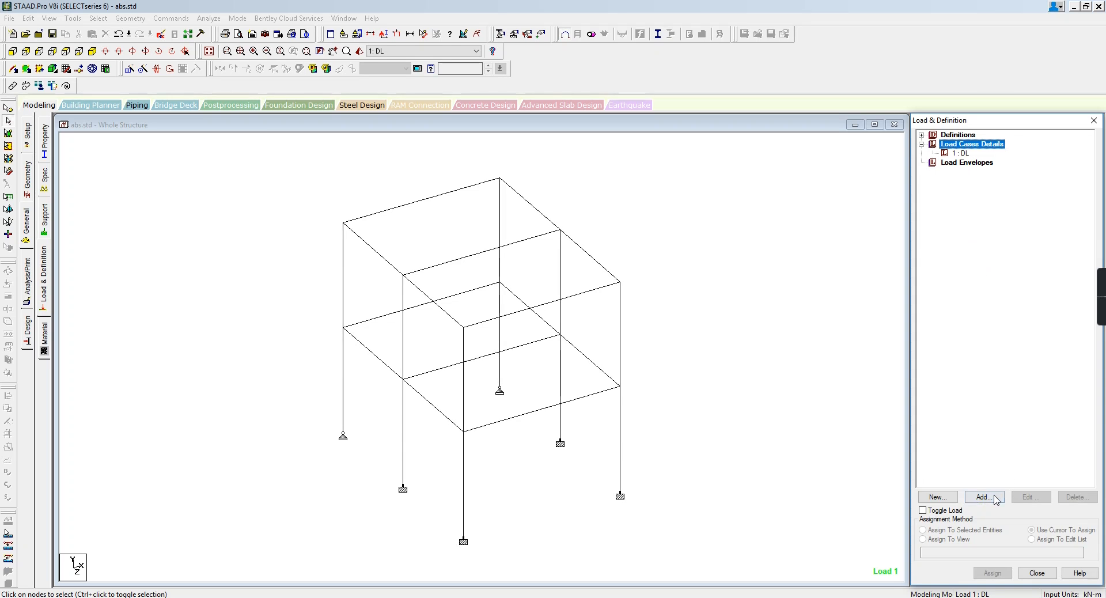
click(992, 498)
click(589, 240)
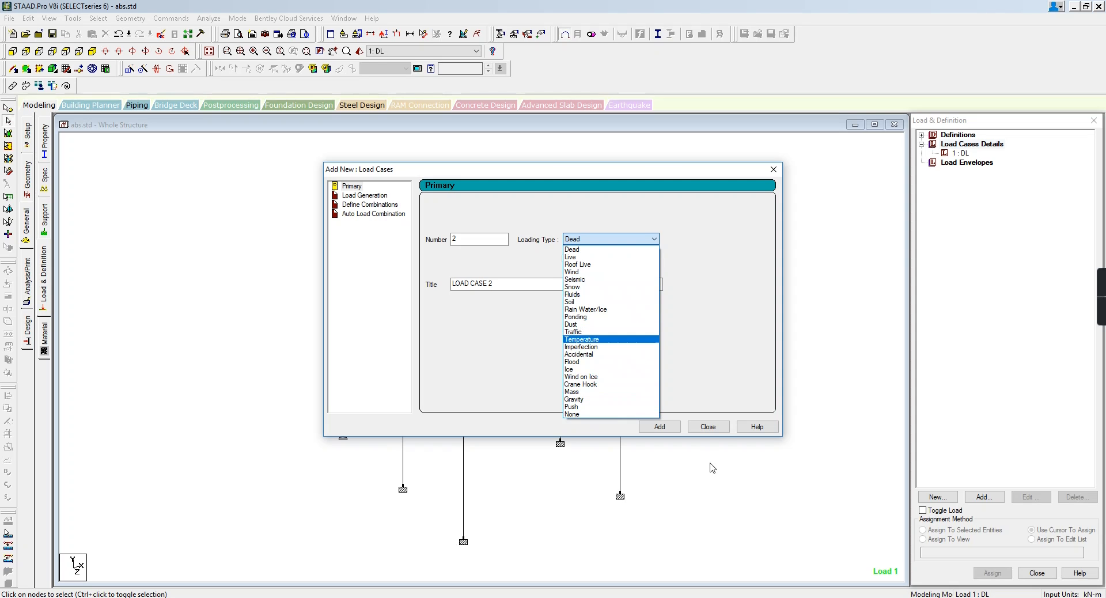
click(716, 435)
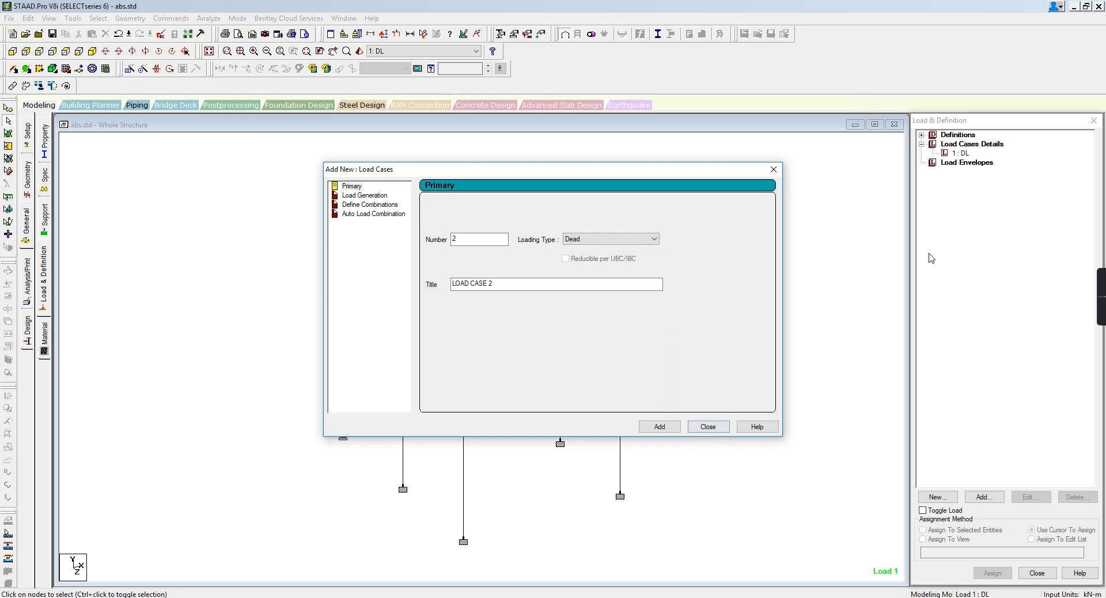
click(712, 431)
Step: Add a selfweight load in the Y direction with factor -1 to the DL load case
click(961, 153)
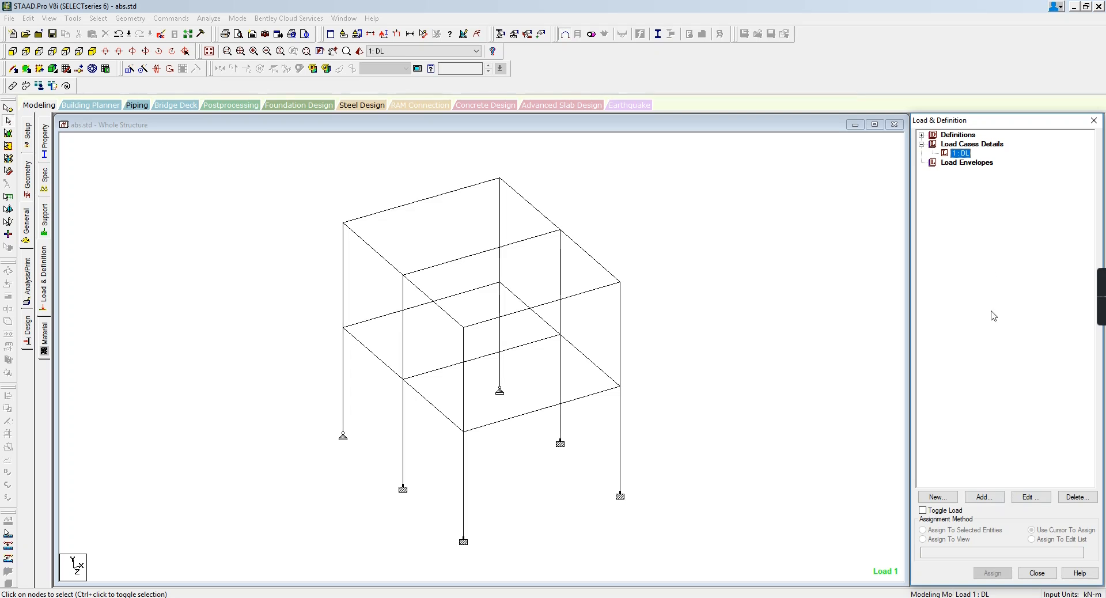
click(985, 497)
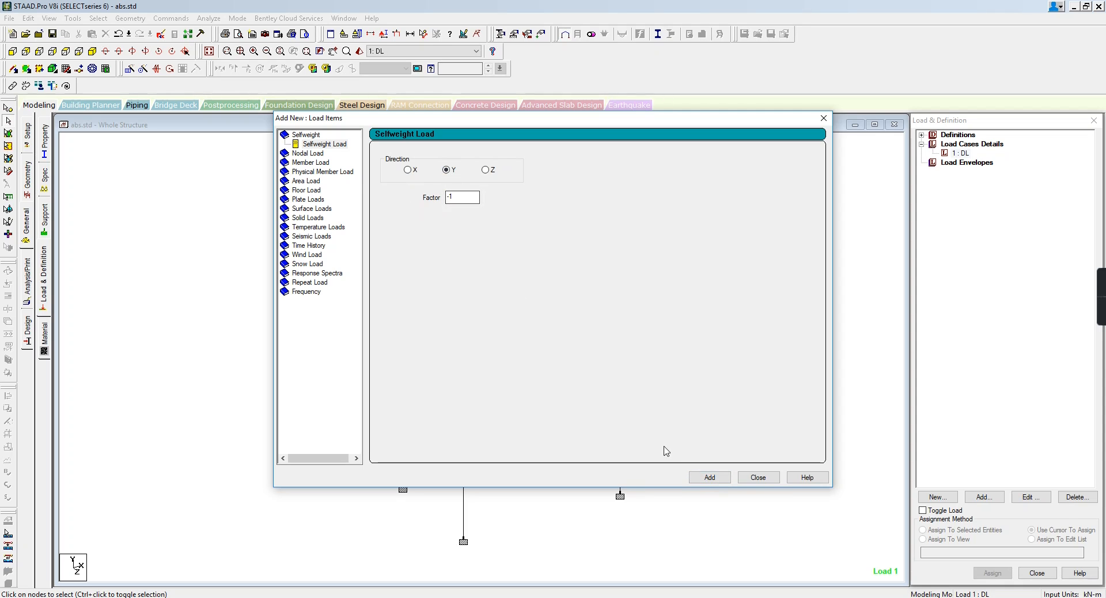
click(722, 482)
click(756, 479)
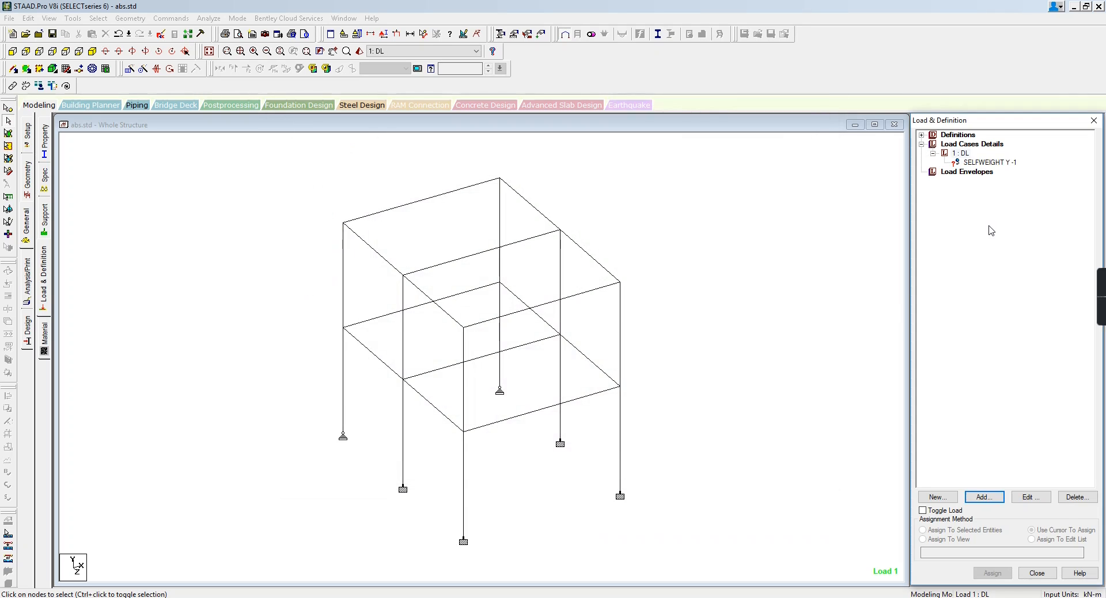
Step: Assign the SELFWEIGHT Y -1 load to all members of the frame, leaving nothing selected
click(999, 165)
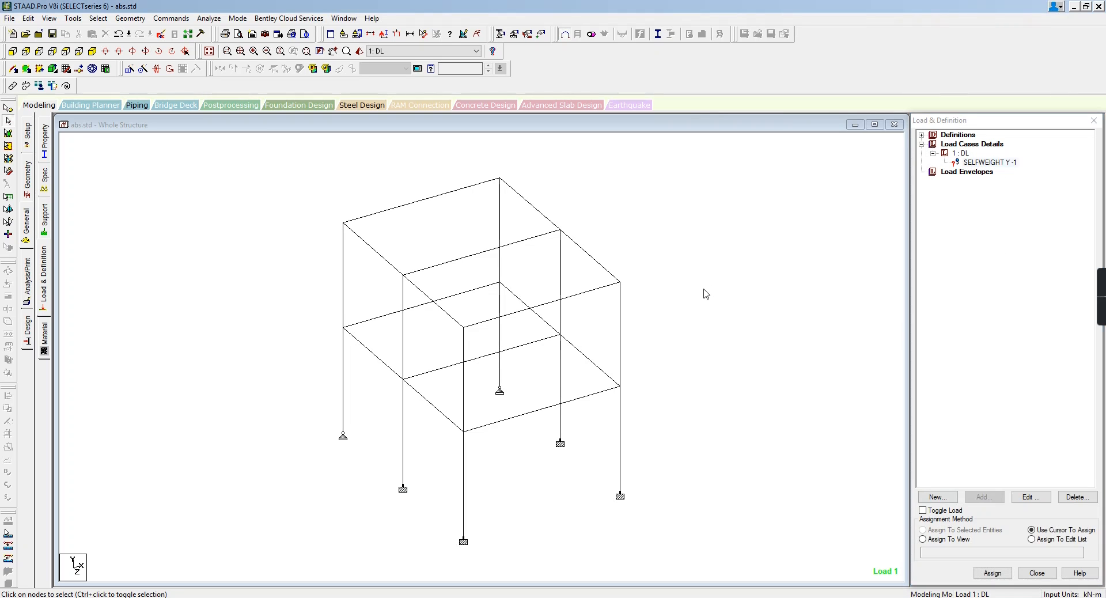
key(ctrl+a)
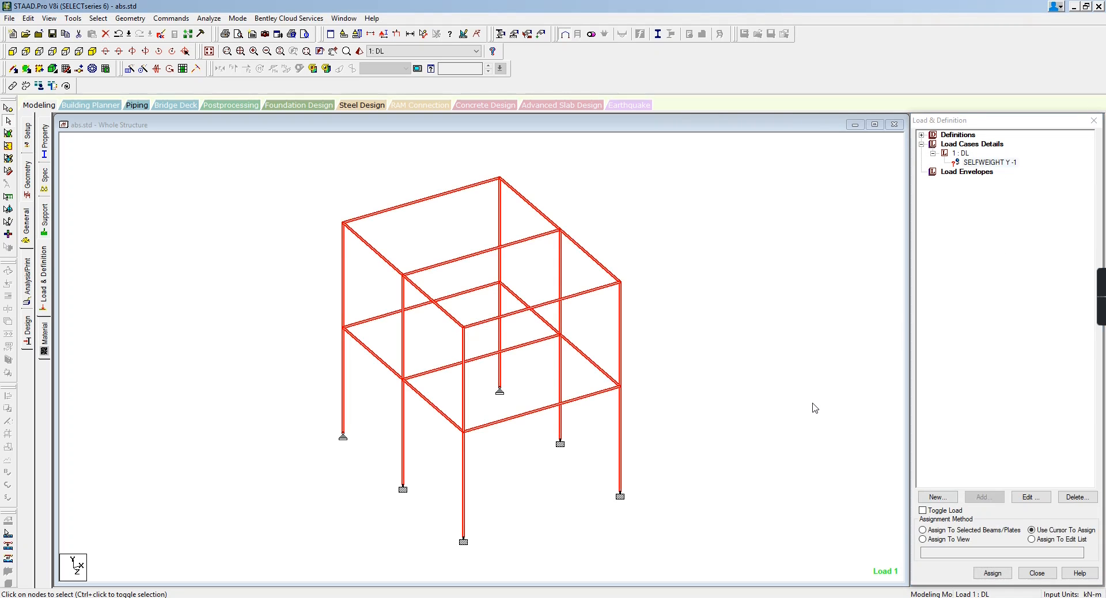
click(937, 531)
click(993, 573)
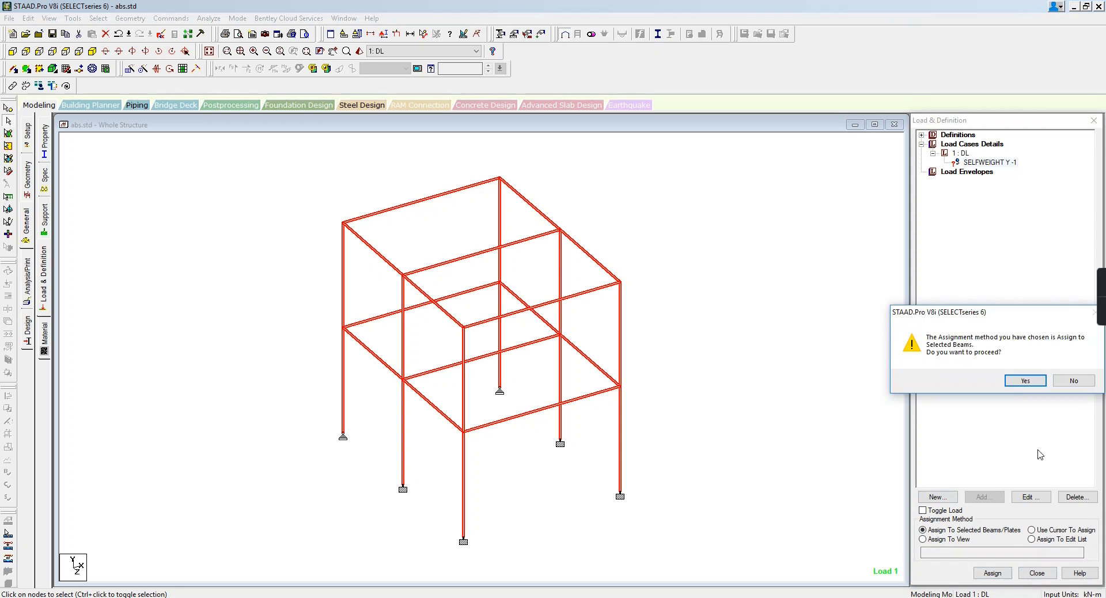
click(1026, 380)
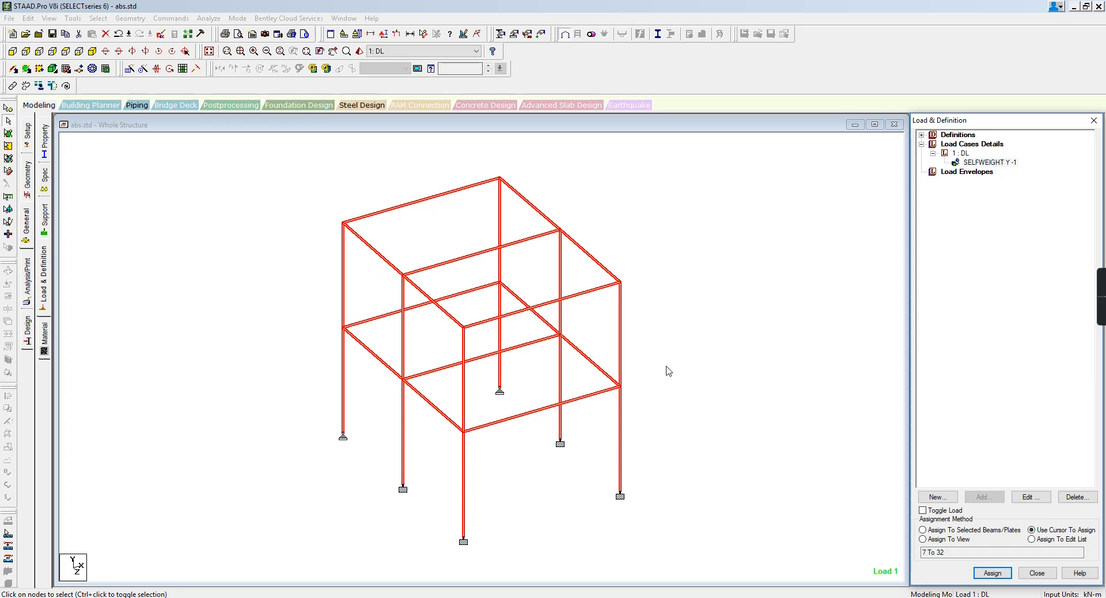
click(690, 352)
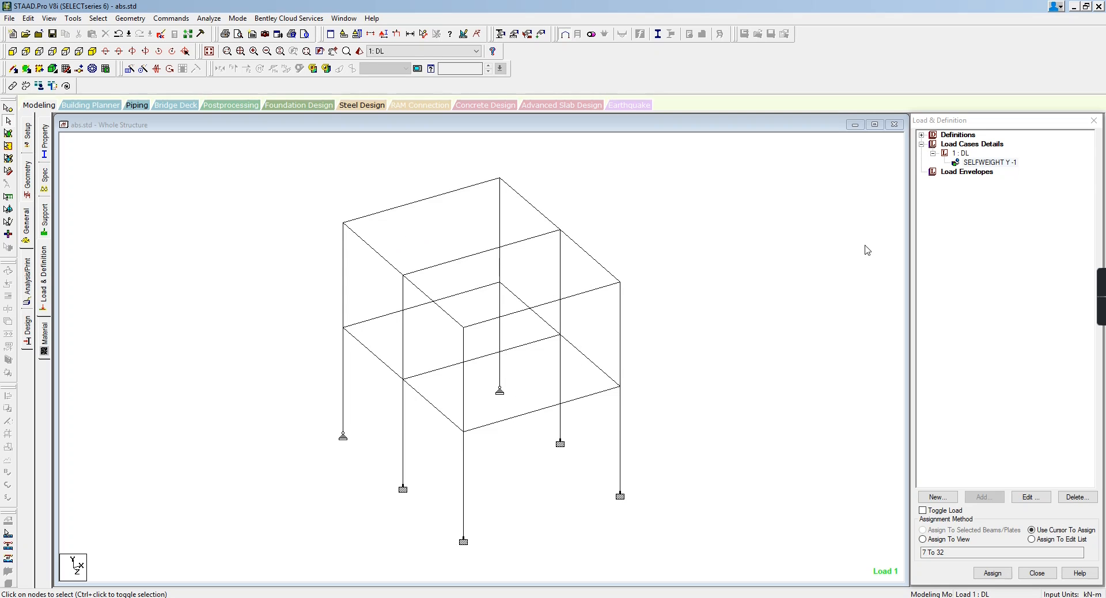
click(962, 154)
click(984, 497)
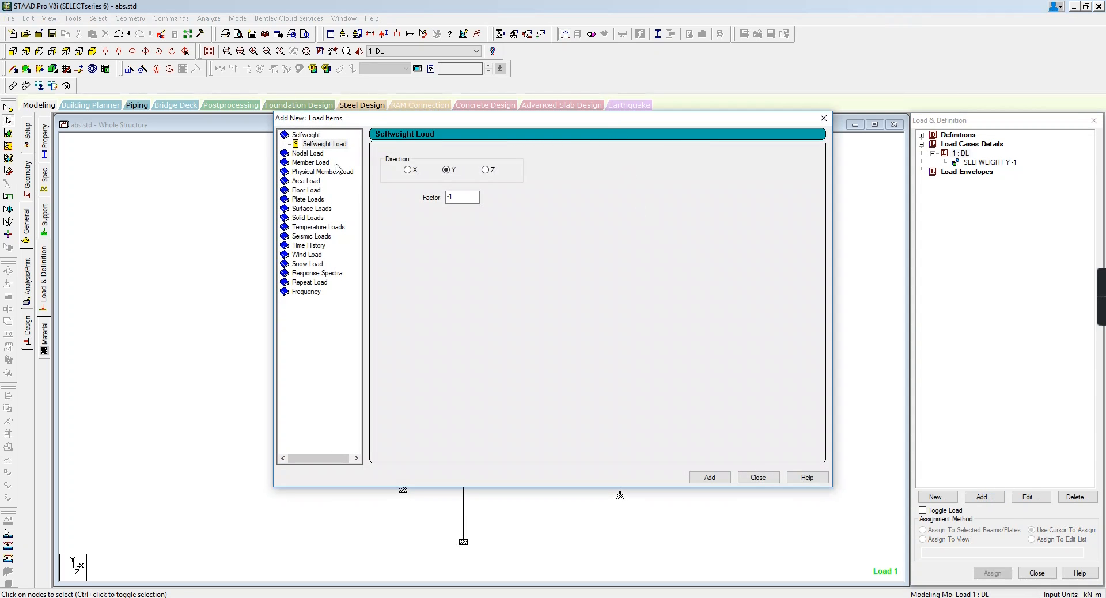
click(309, 189)
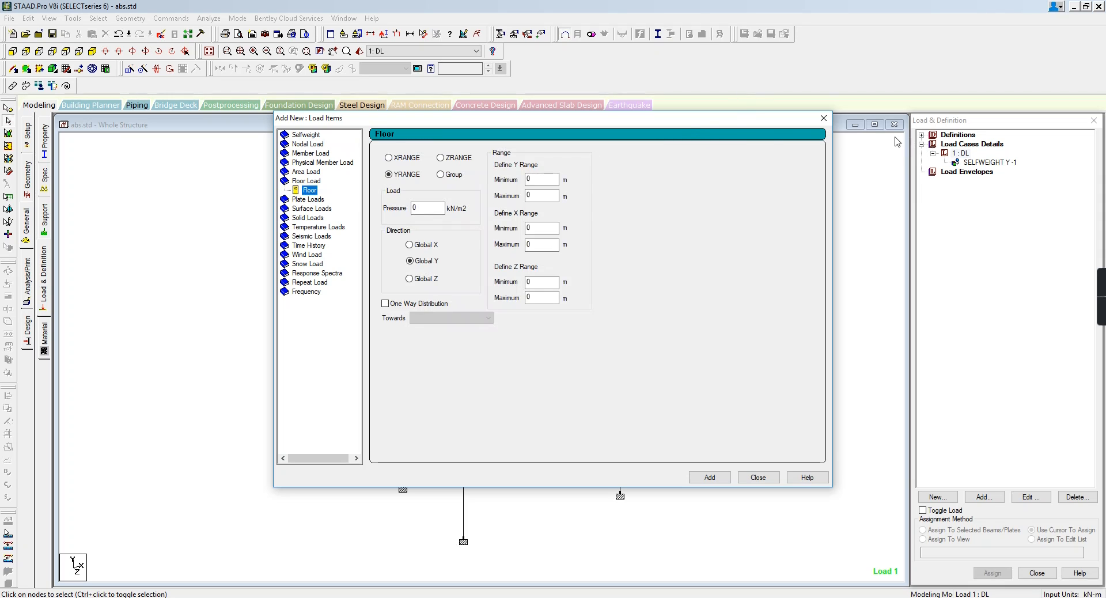
drag(733, 129, 847, 135)
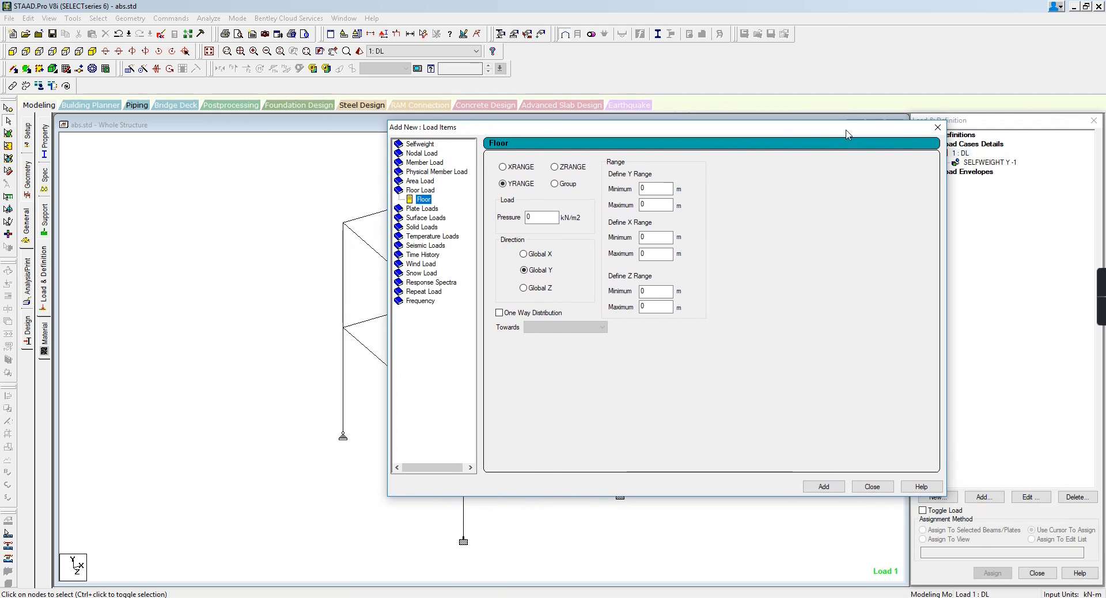
click(554, 184)
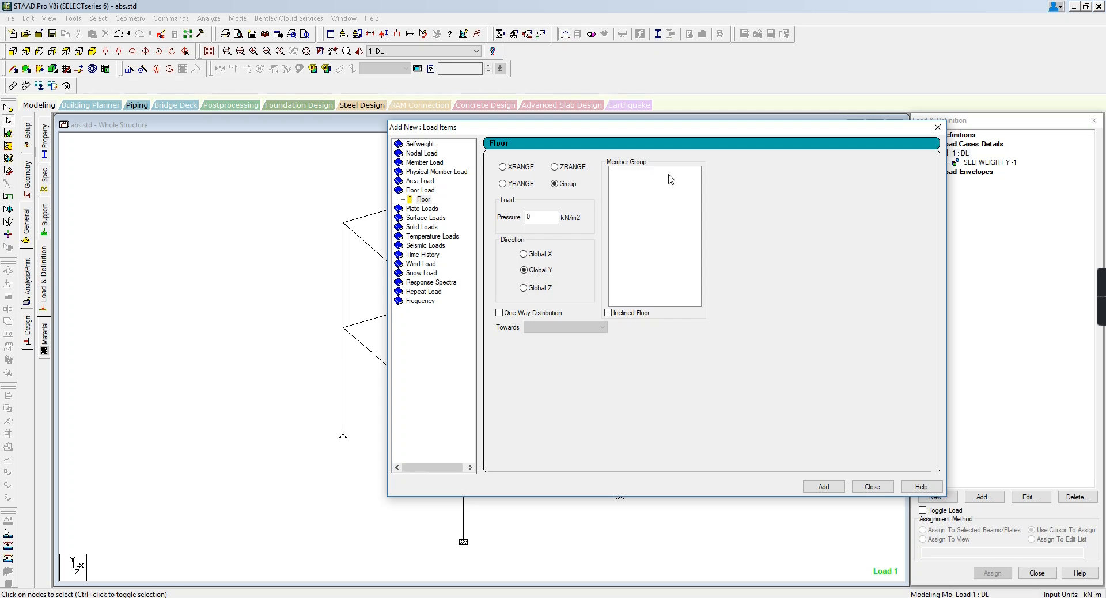
click(938, 127)
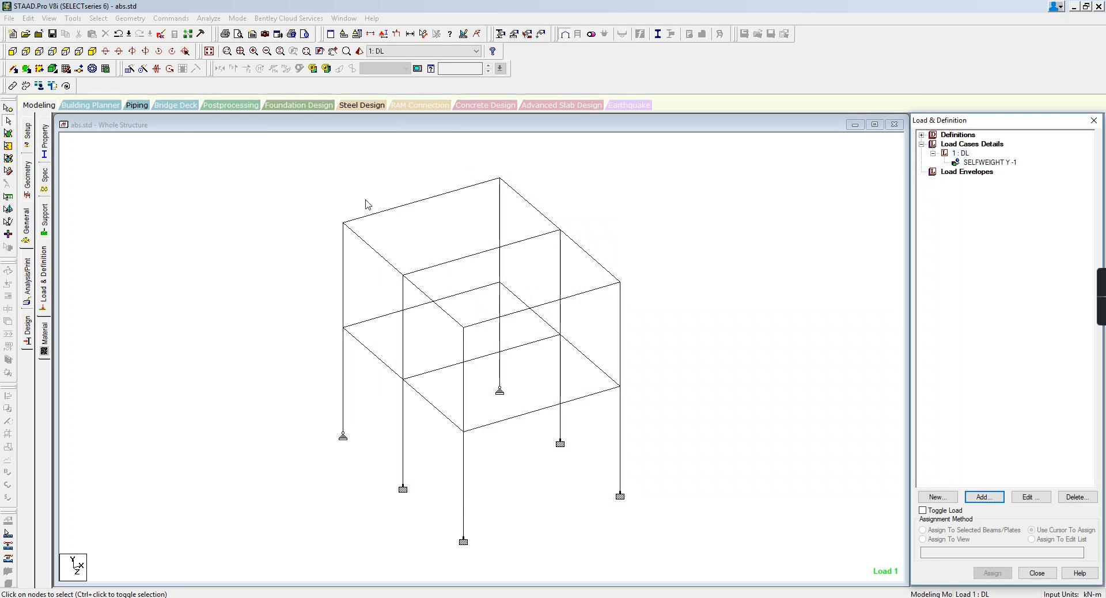
Step: Isolate the first-floor beams so that only they are displayed, with nothing selected, in an isometric view
click(13, 52)
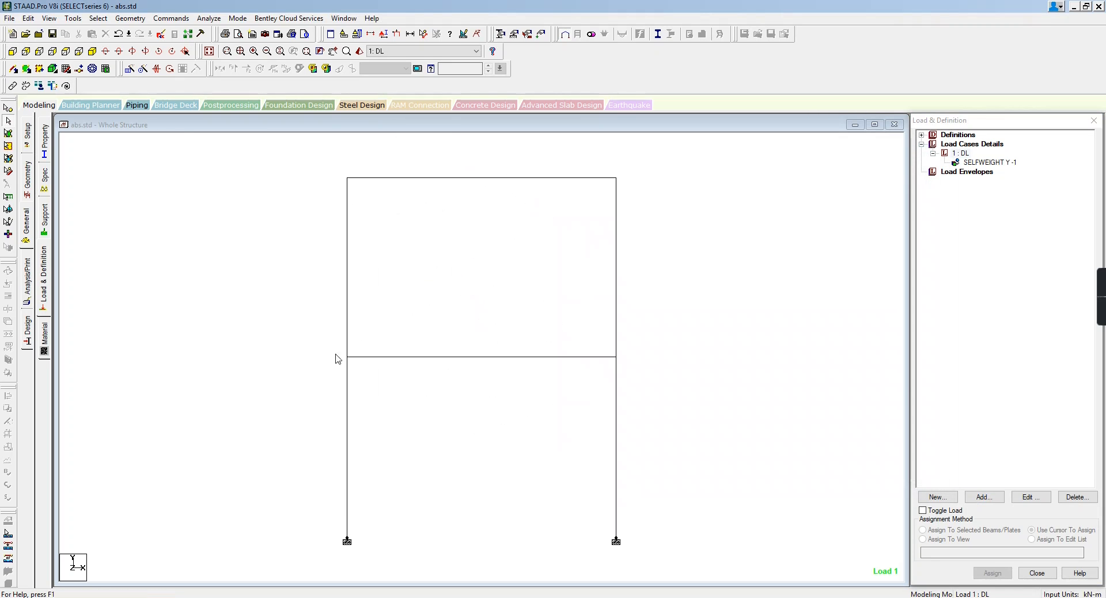
drag(695, 364, 698, 367)
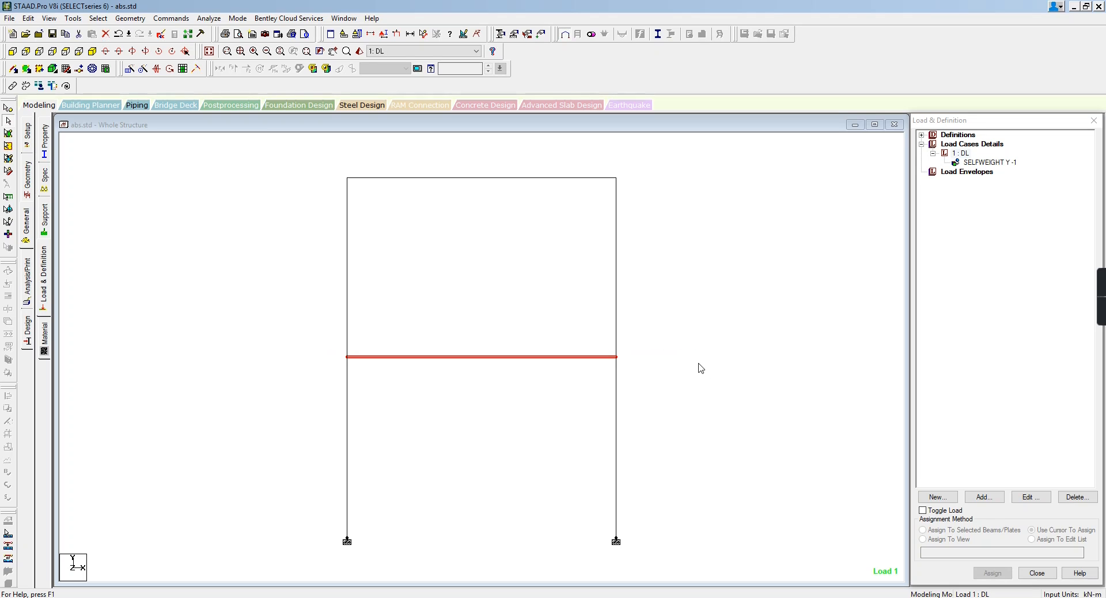
key(alt+v)
key(v)
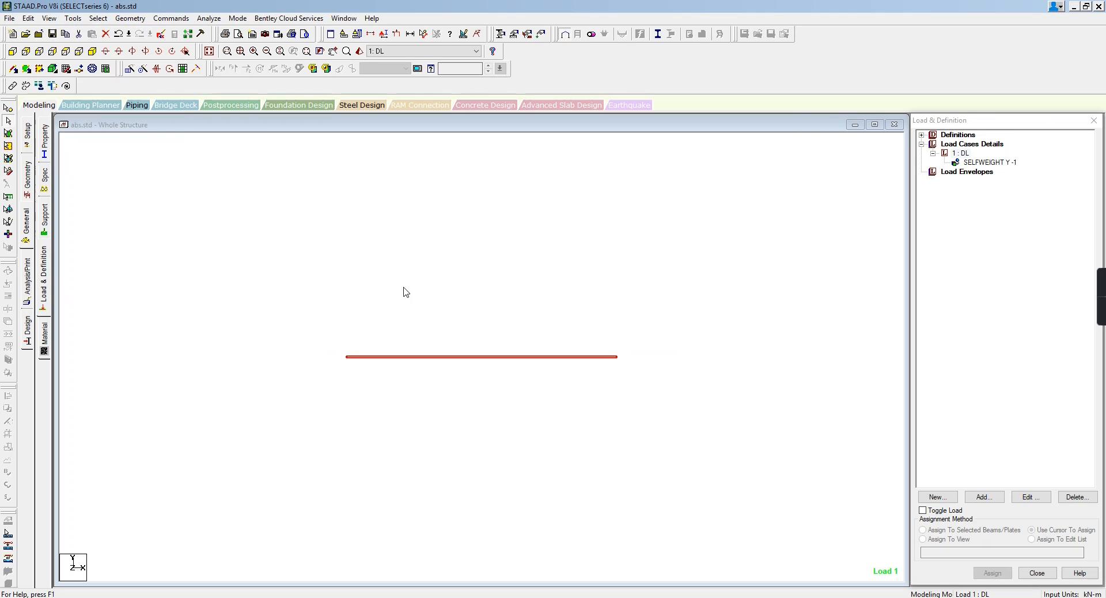
click(66, 68)
click(485, 273)
click(93, 51)
Step: Create a new group named FIRST with the type Floor
click(49, 18)
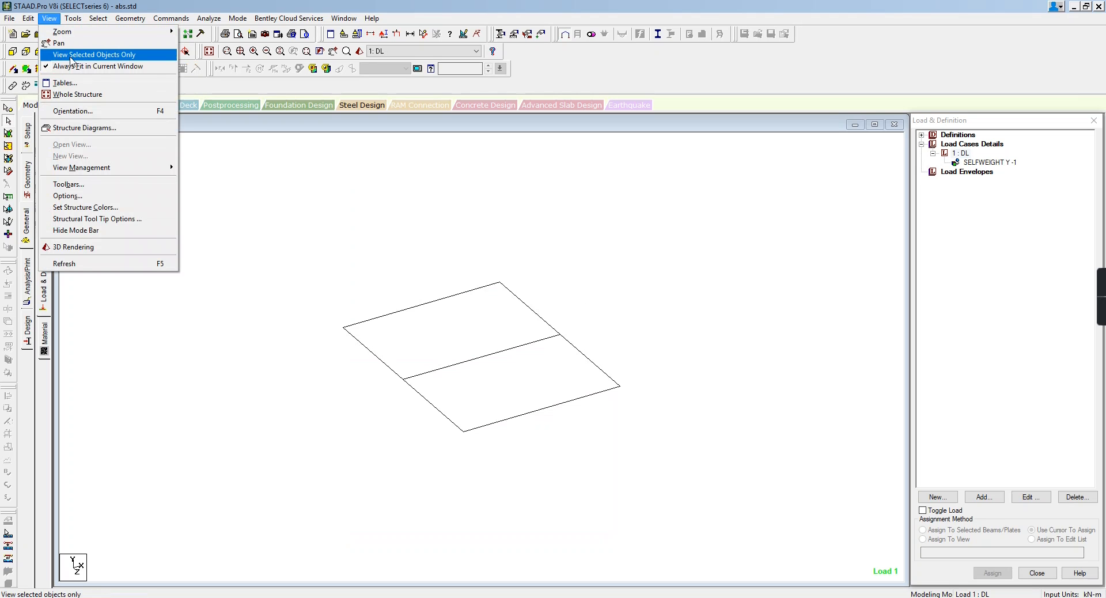
click(374, 274)
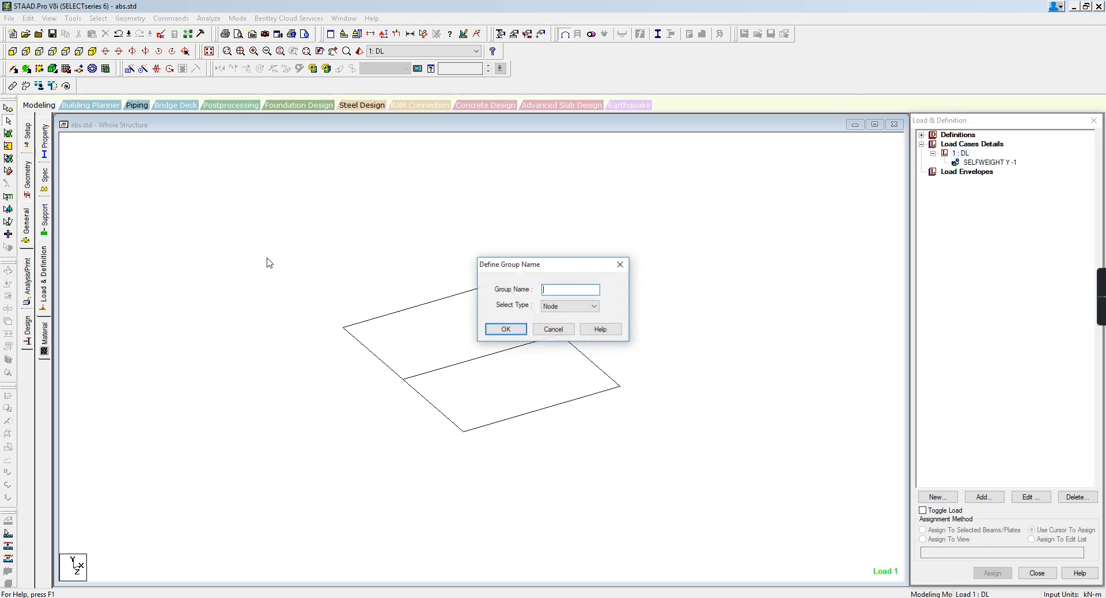
click(553, 306)
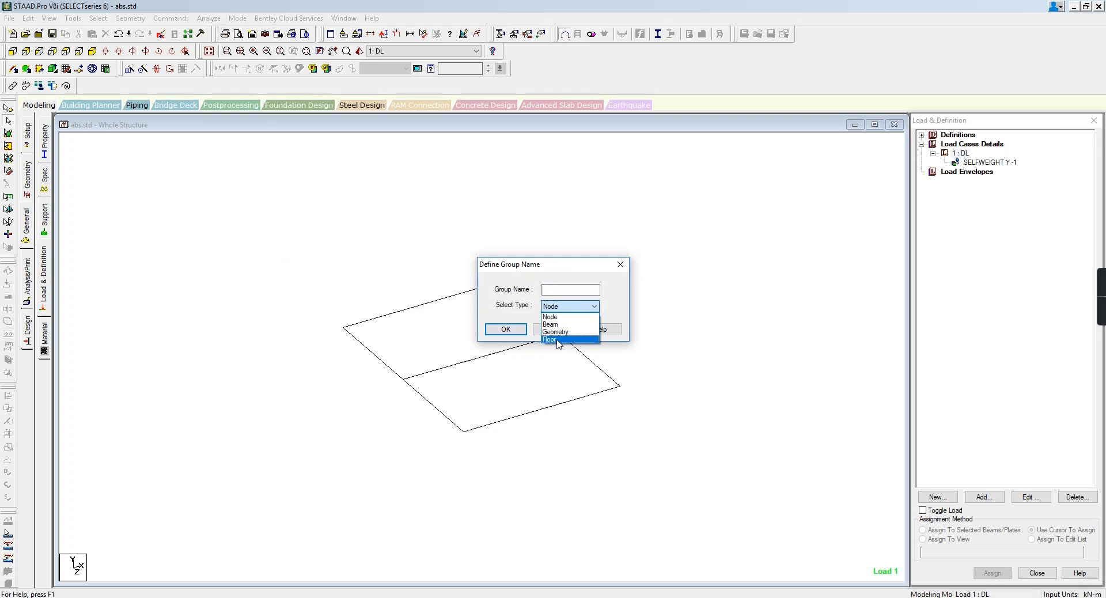
click(556, 340)
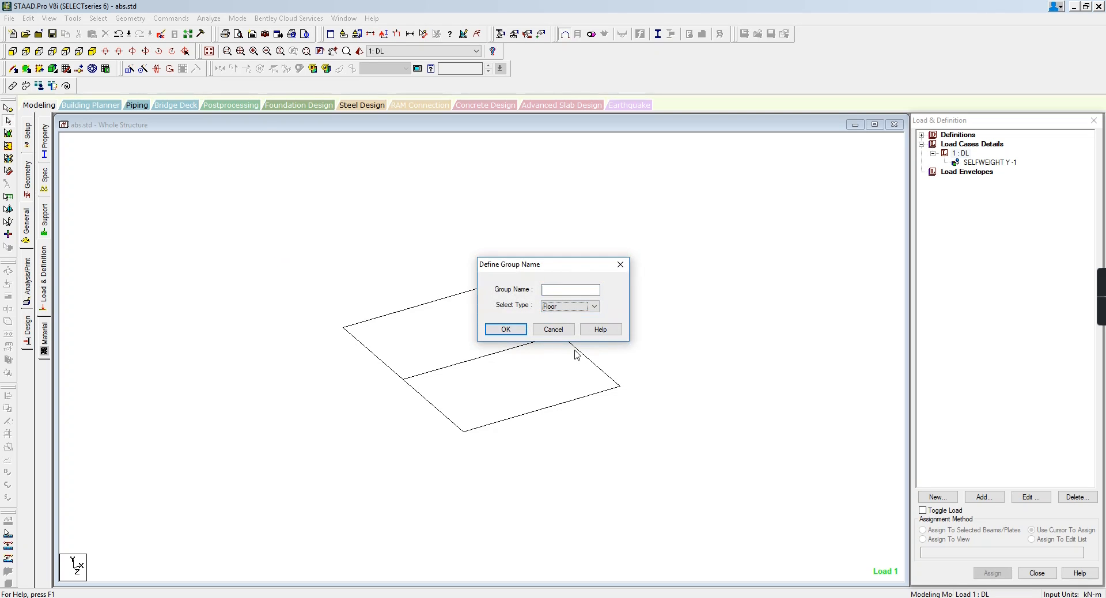
click(572, 290)
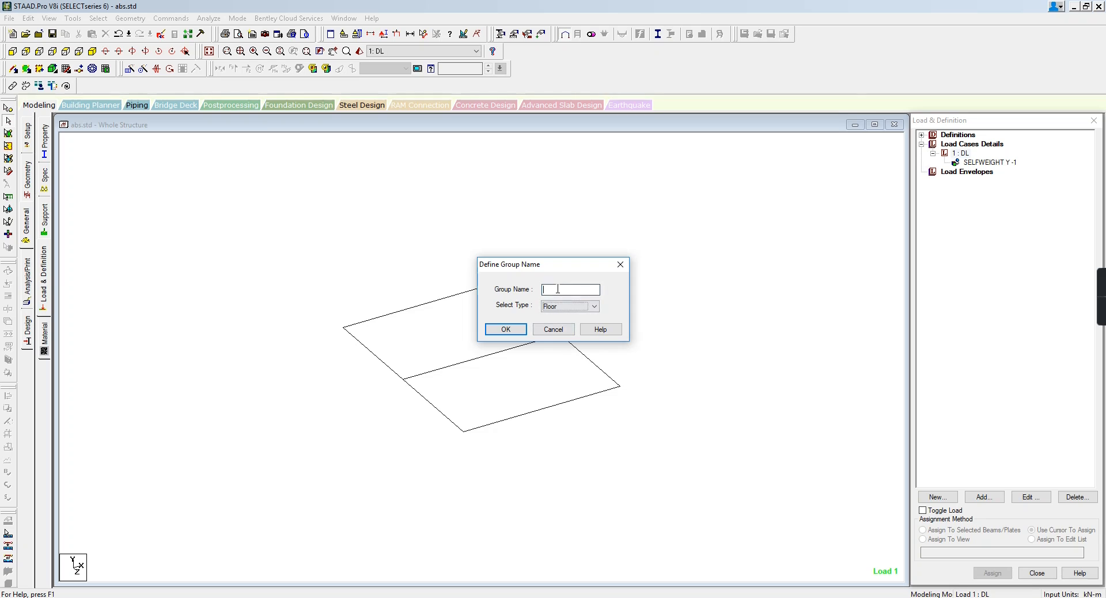
click(586, 309)
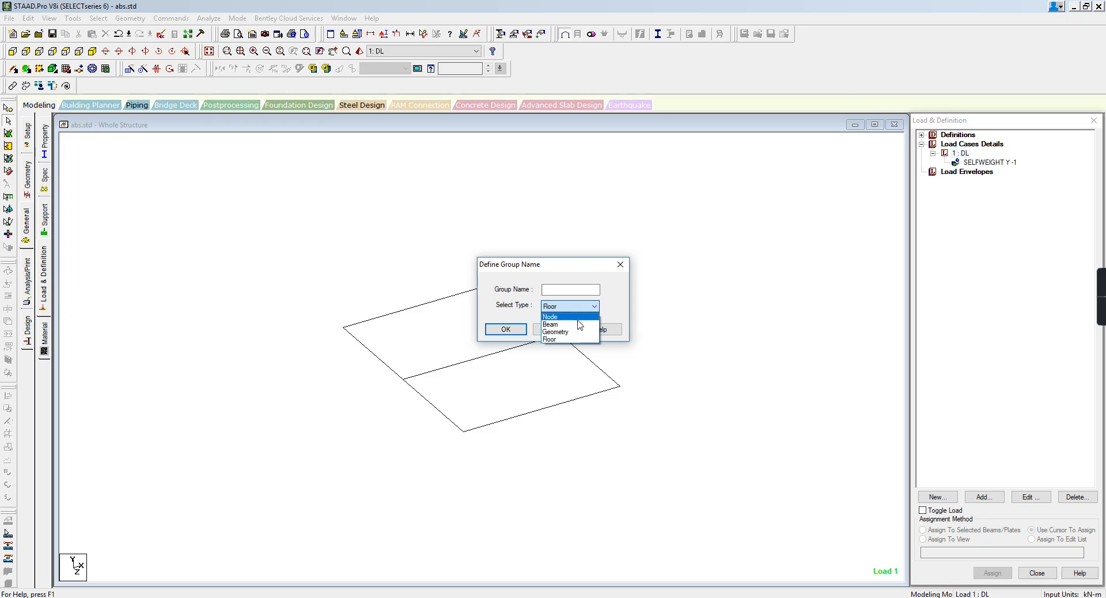
click(571, 339)
click(567, 294)
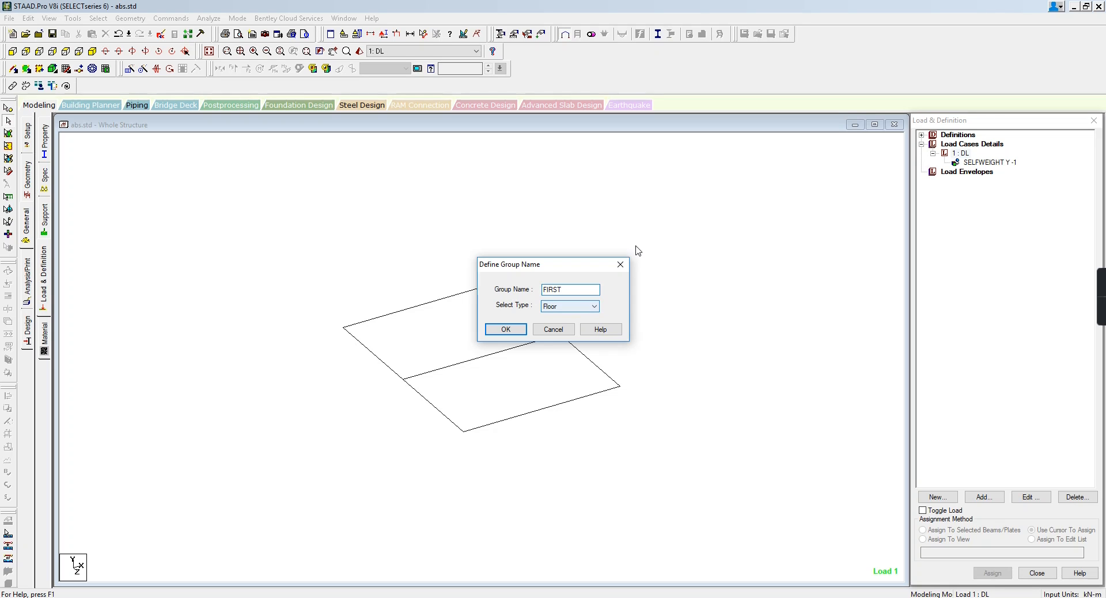
click(505, 329)
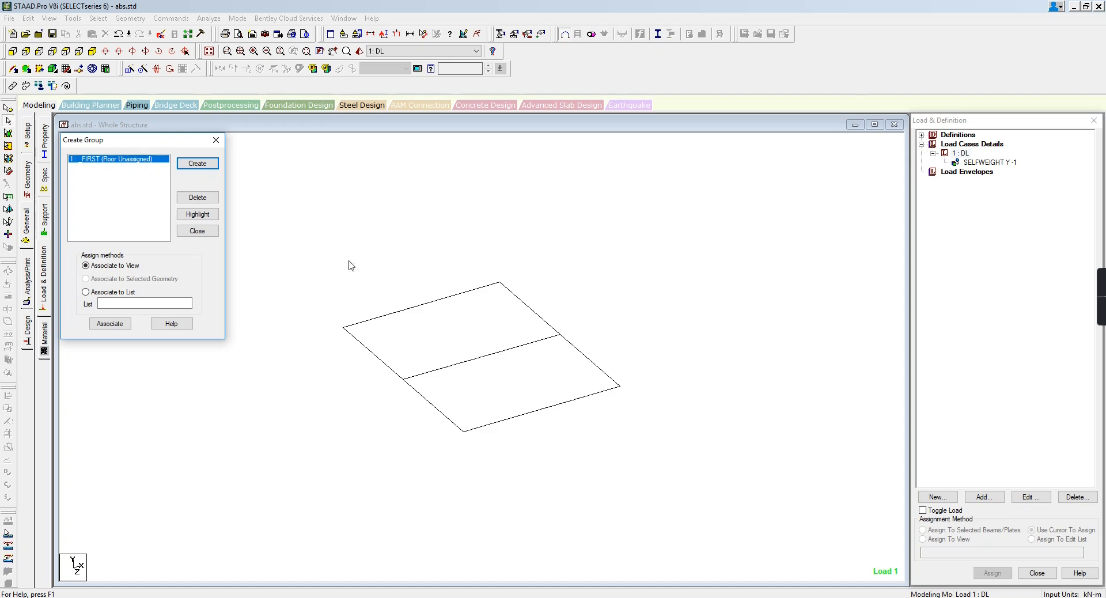
Step: Associate all the displayed first-floor beams with the floor group FIRST
click(373, 233)
key(ctrl+a)
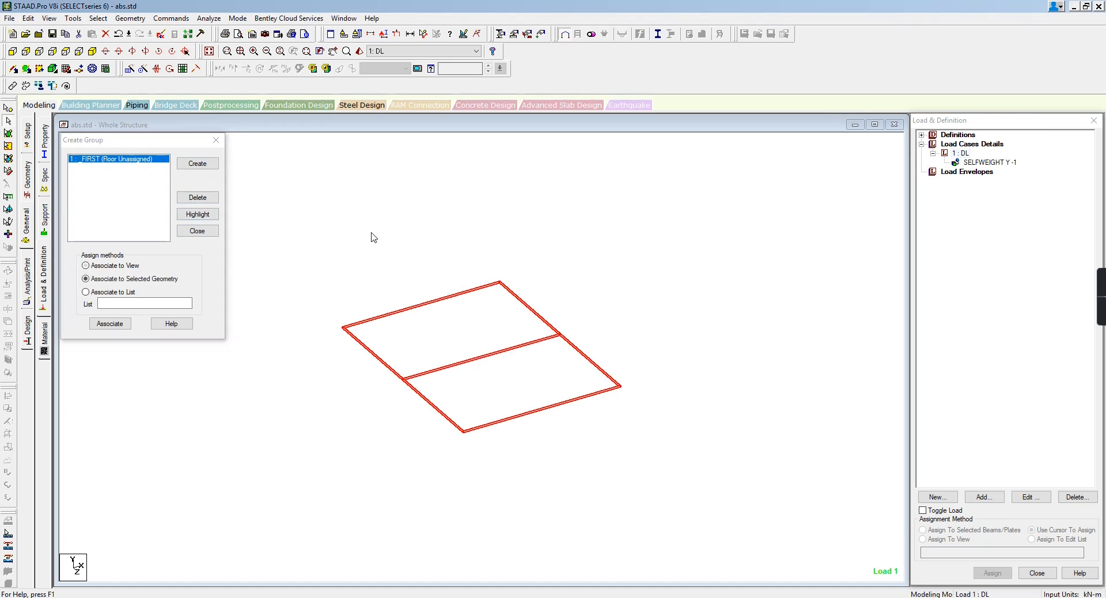
click(110, 323)
click(196, 231)
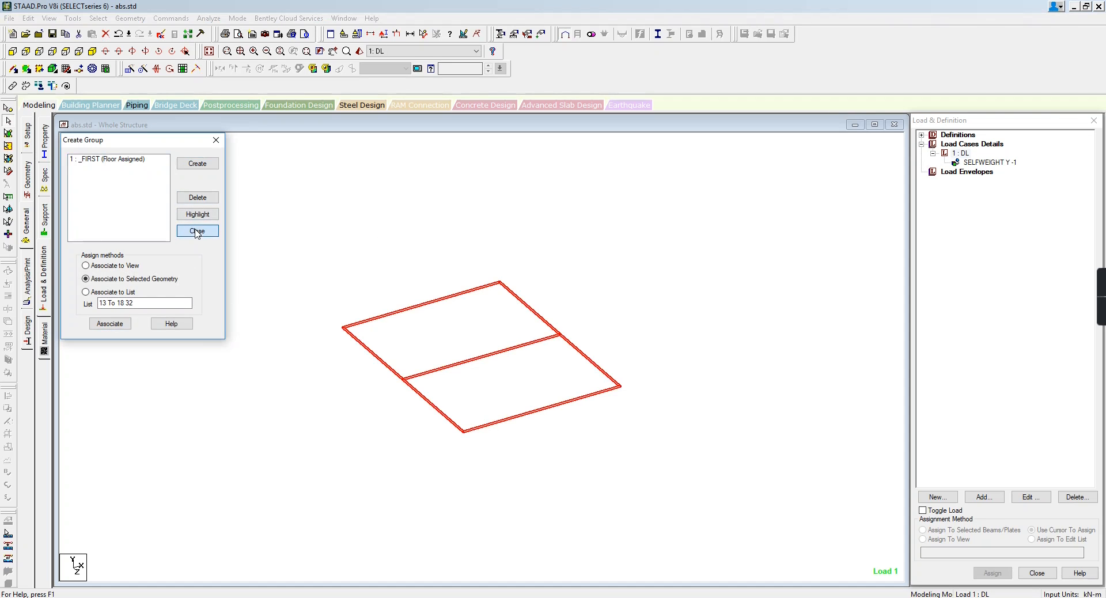
Step: Add a floor load of -3.75 kN/m2 in Global Y on group FIRST to the DL case, and show it on the whole structure
click(965, 154)
click(985, 497)
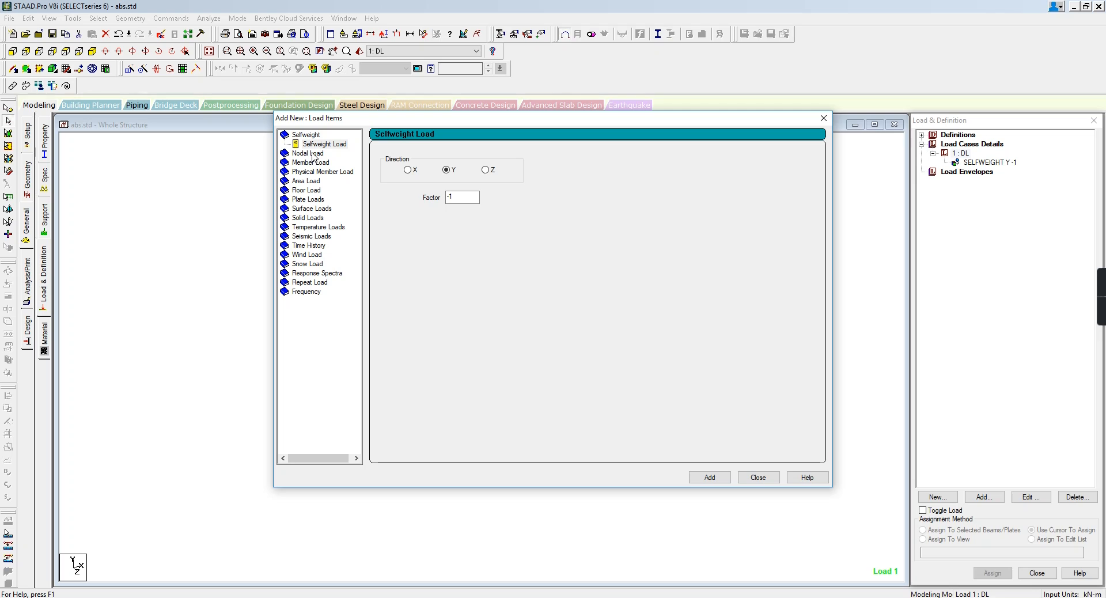
click(306, 190)
click(440, 175)
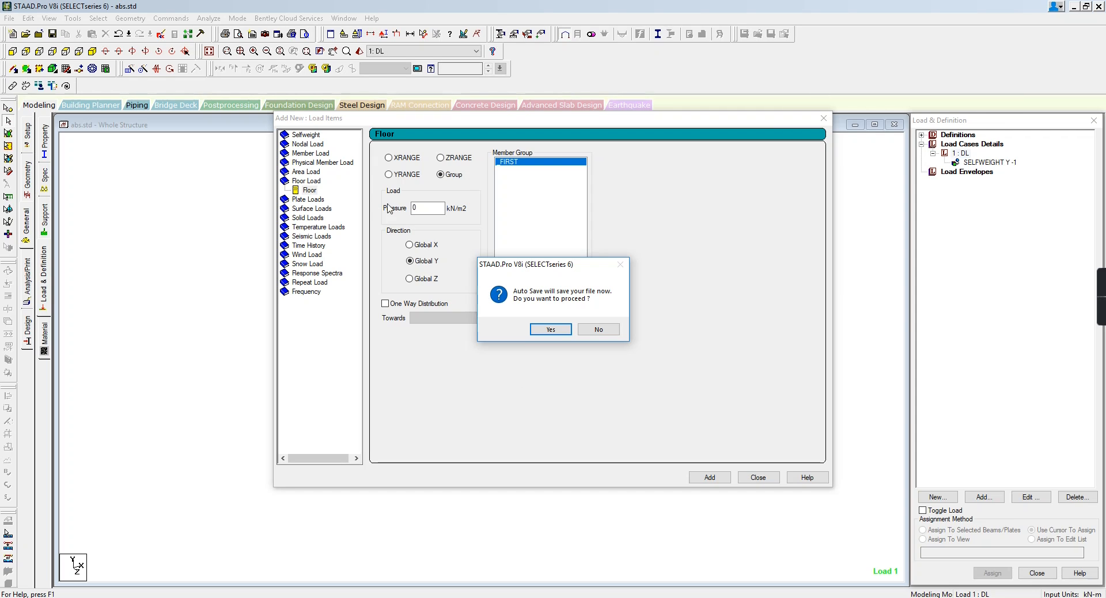
click(610, 332)
drag(431, 209, 253, 190)
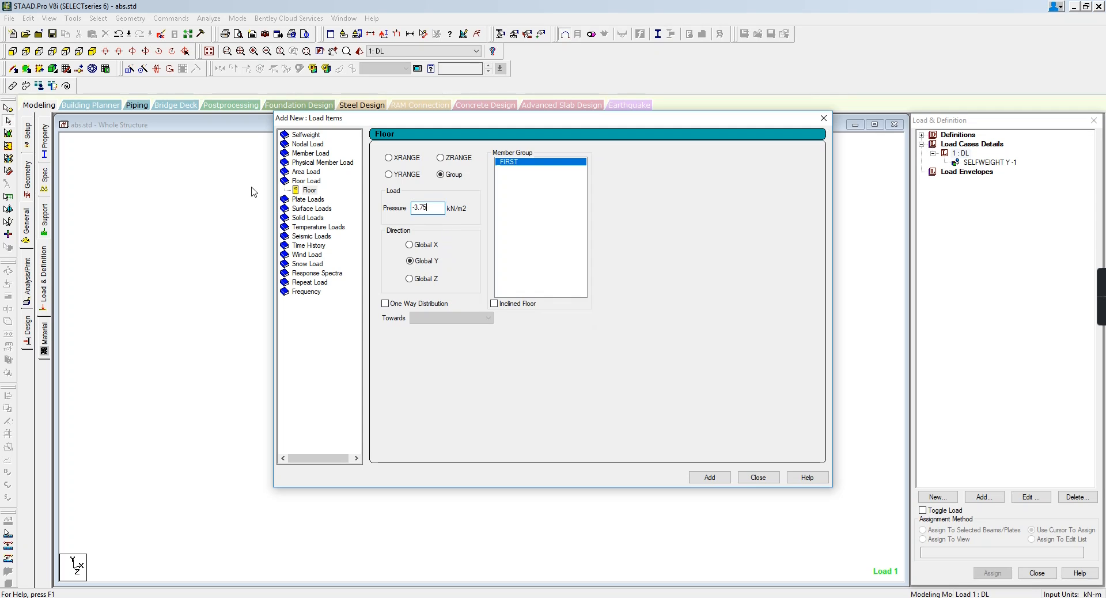
text(-3.75)
click(521, 162)
click(710, 477)
click(759, 477)
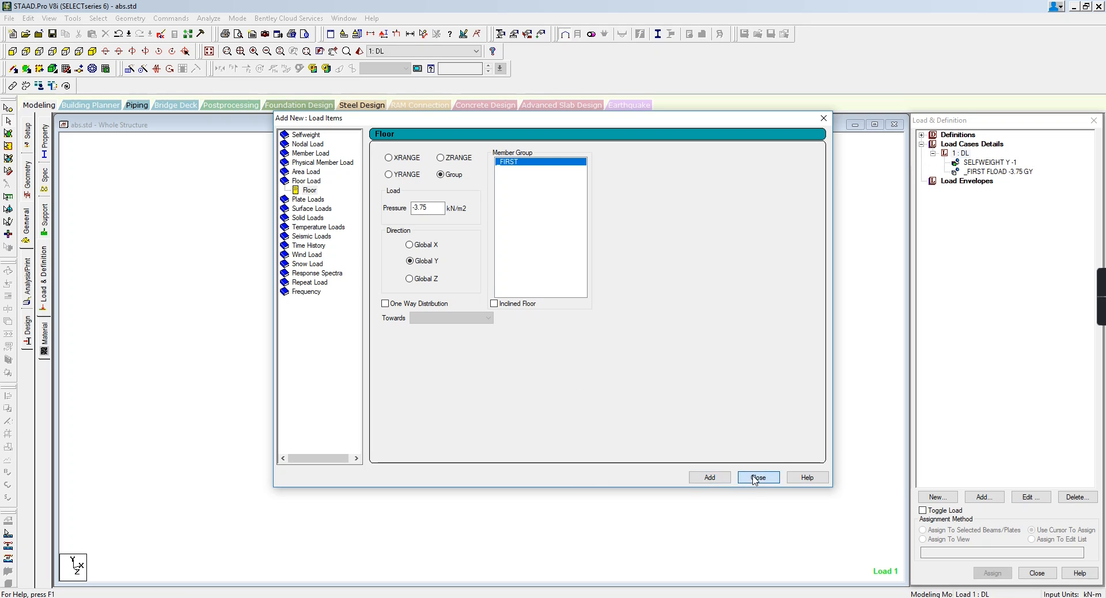
click(1003, 171)
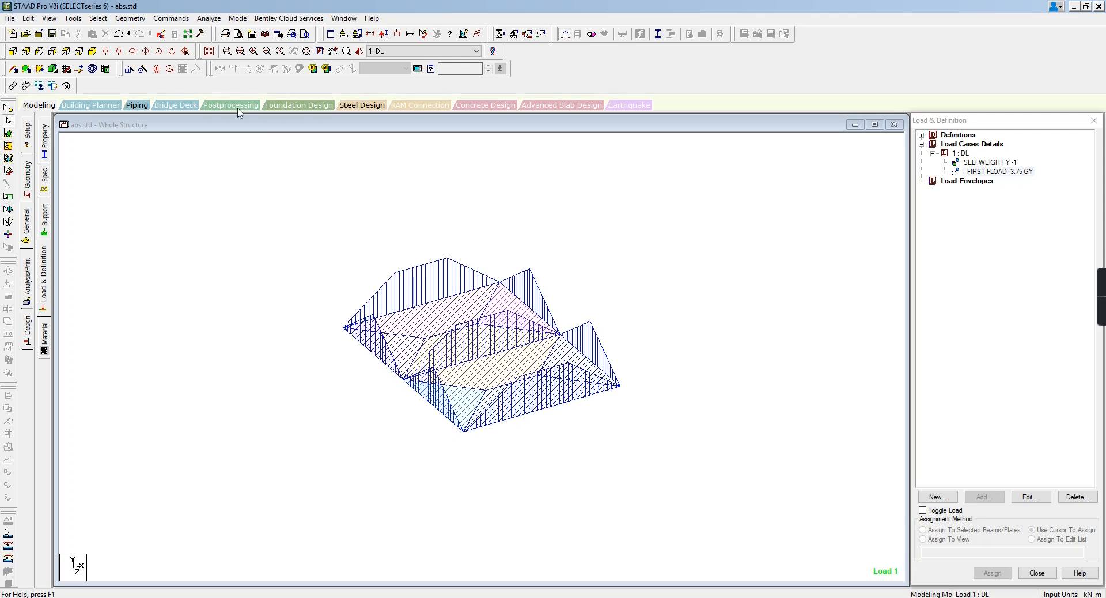
click(209, 51)
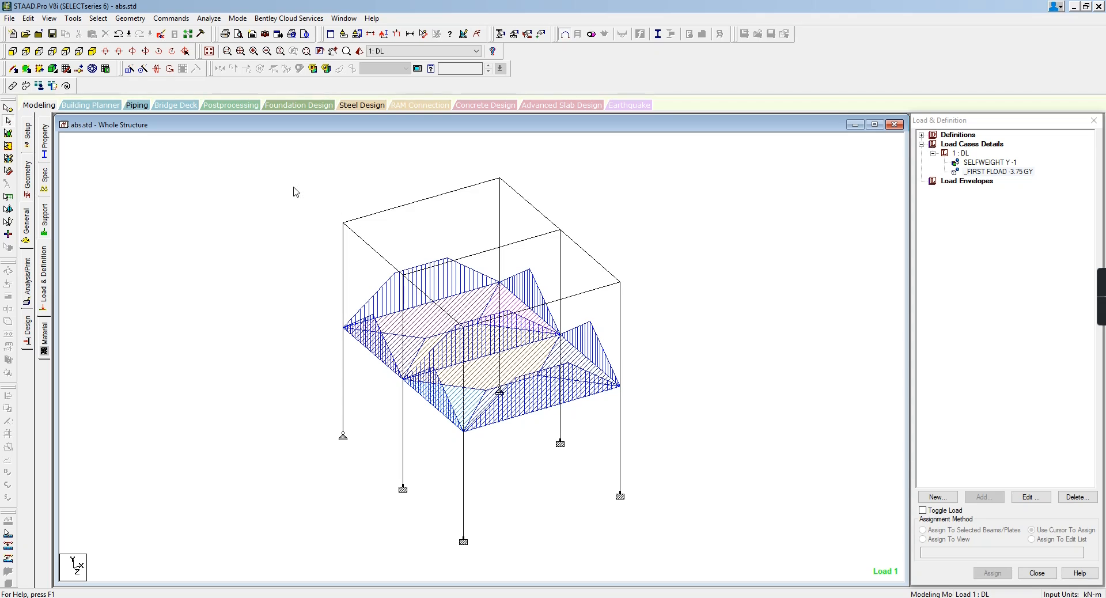
click(13, 51)
drag(324, 166, 698, 187)
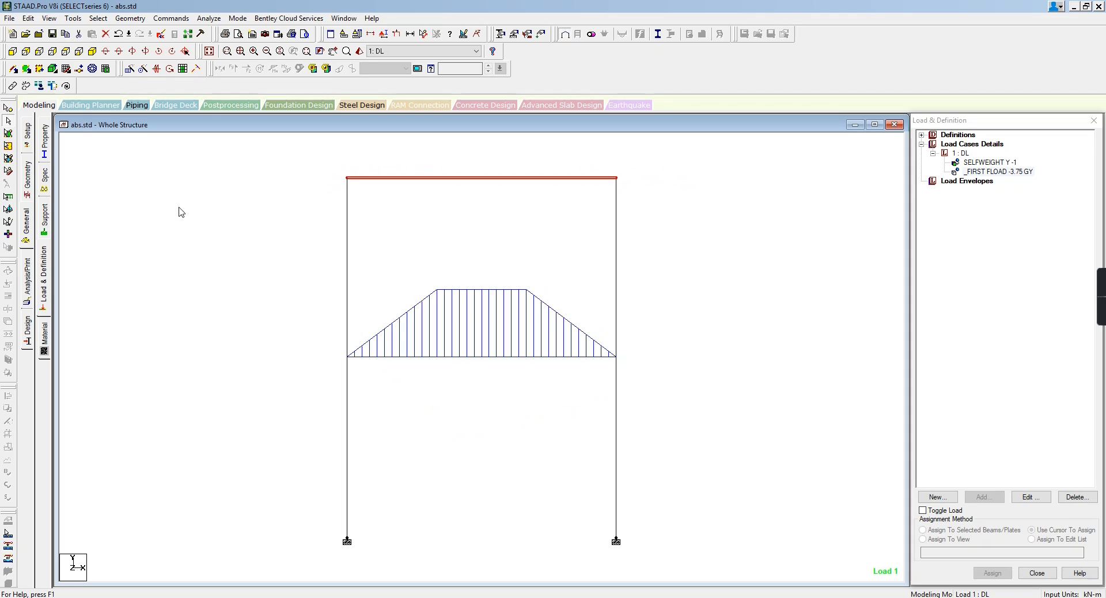
click(93, 51)
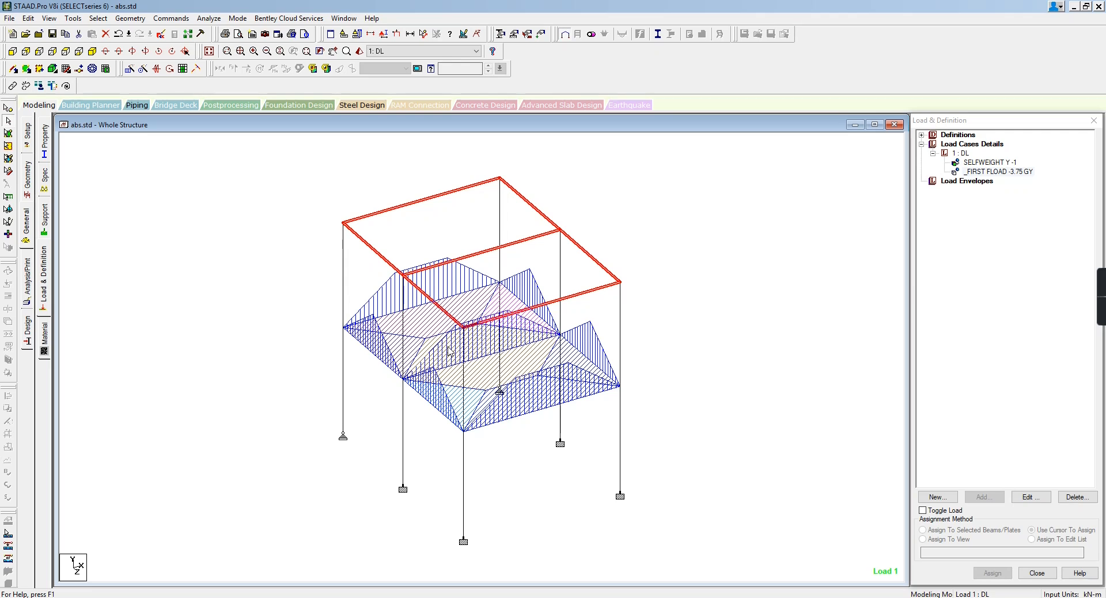
click(966, 153)
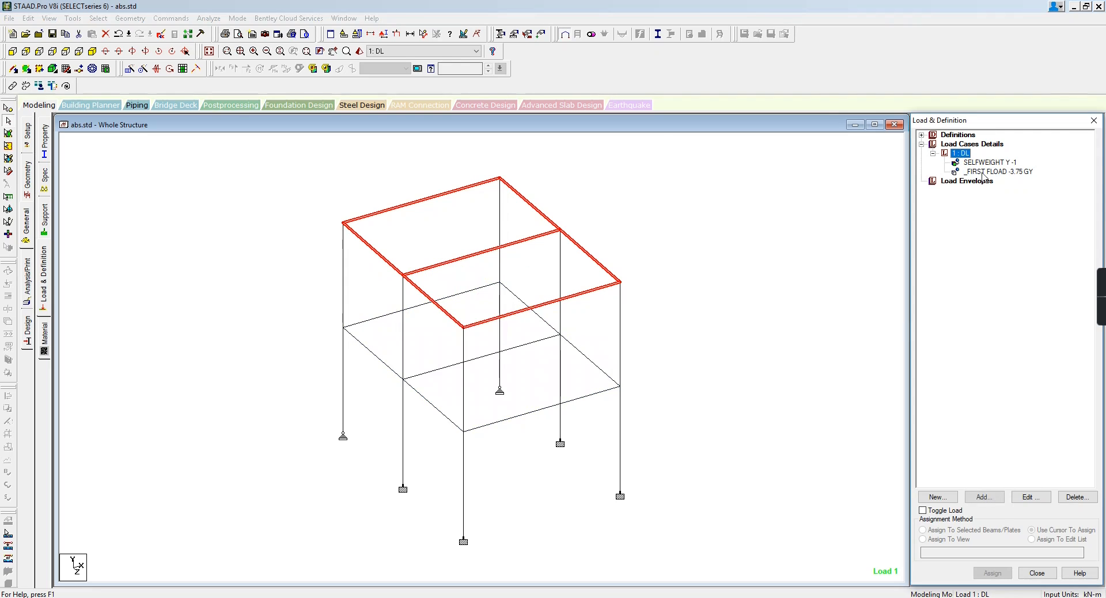
click(985, 496)
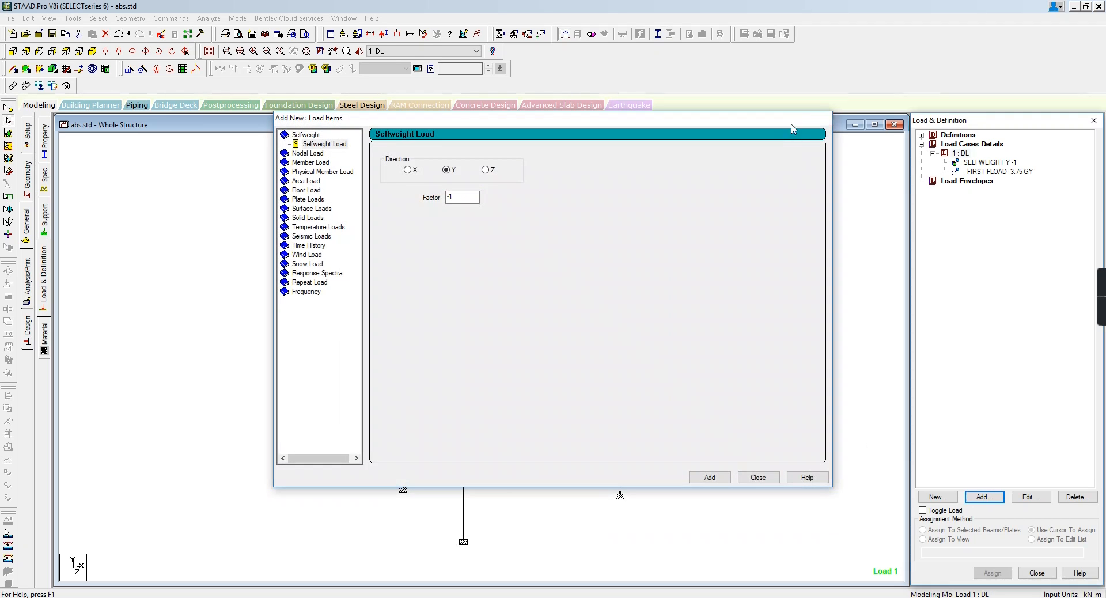
click(830, 118)
Step: Check the coordinates of three corner nodes of the roof level
click(8, 108)
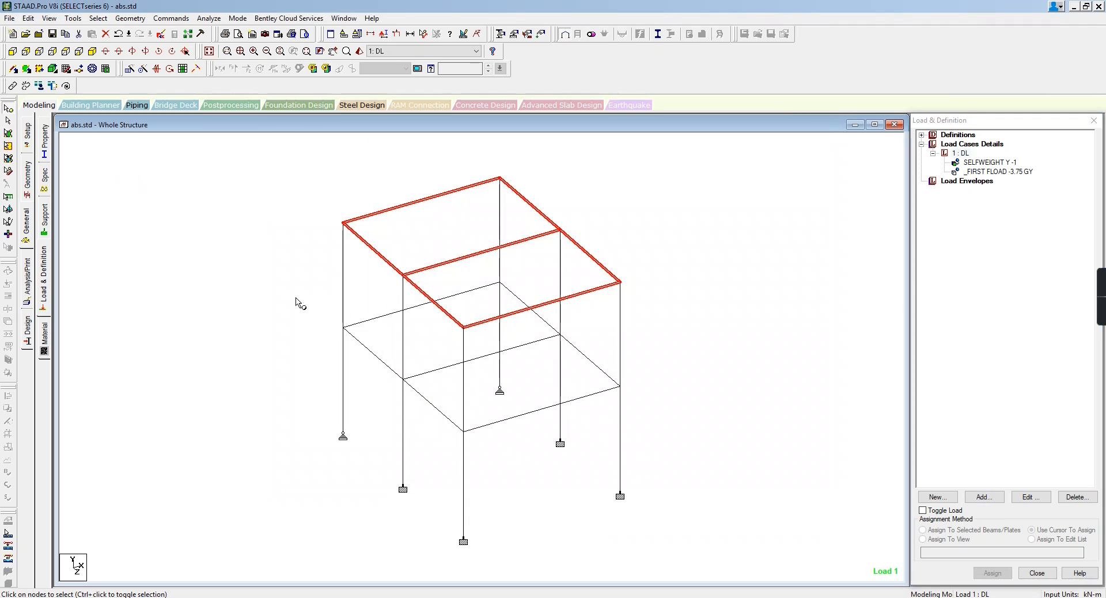
click(464, 328)
double_click(464, 328)
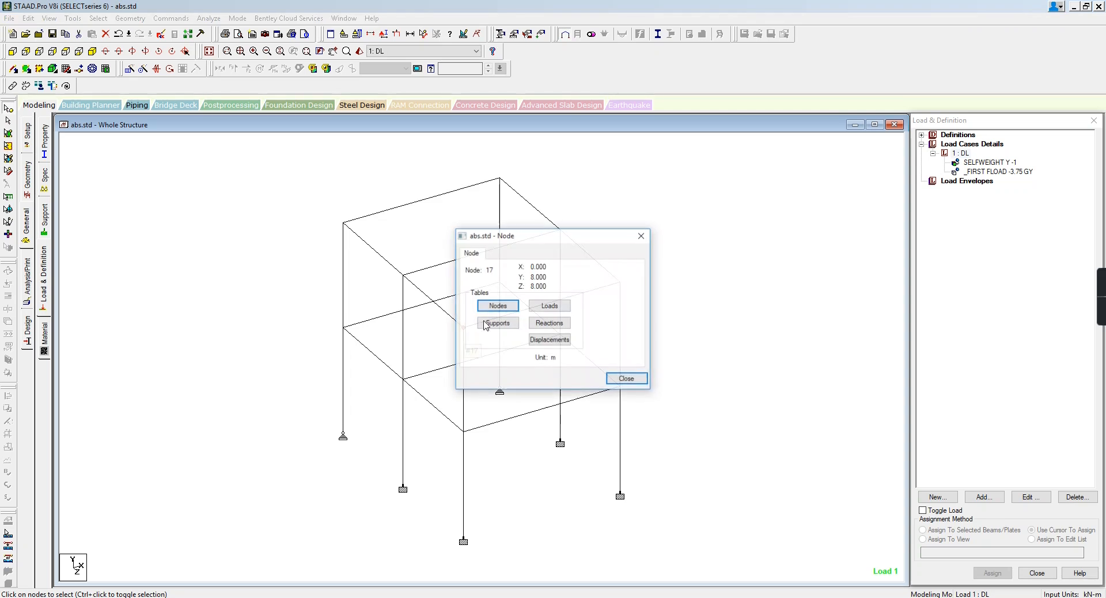
click(642, 236)
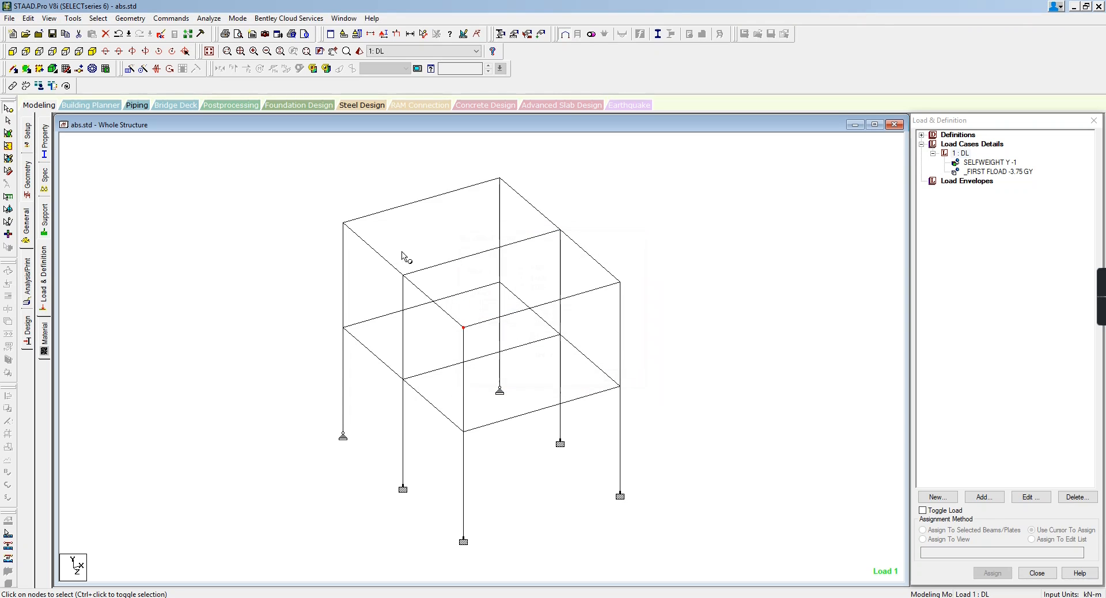
double_click(344, 224)
click(642, 237)
double_click(499, 178)
click(640, 236)
Step: Add a -3.75 kN/m2 Global Y floor load to DL by YRANGE 8 to 8 m, with X range 0 to 8 m and Z range 0 to 8 m
click(961, 153)
click(990, 498)
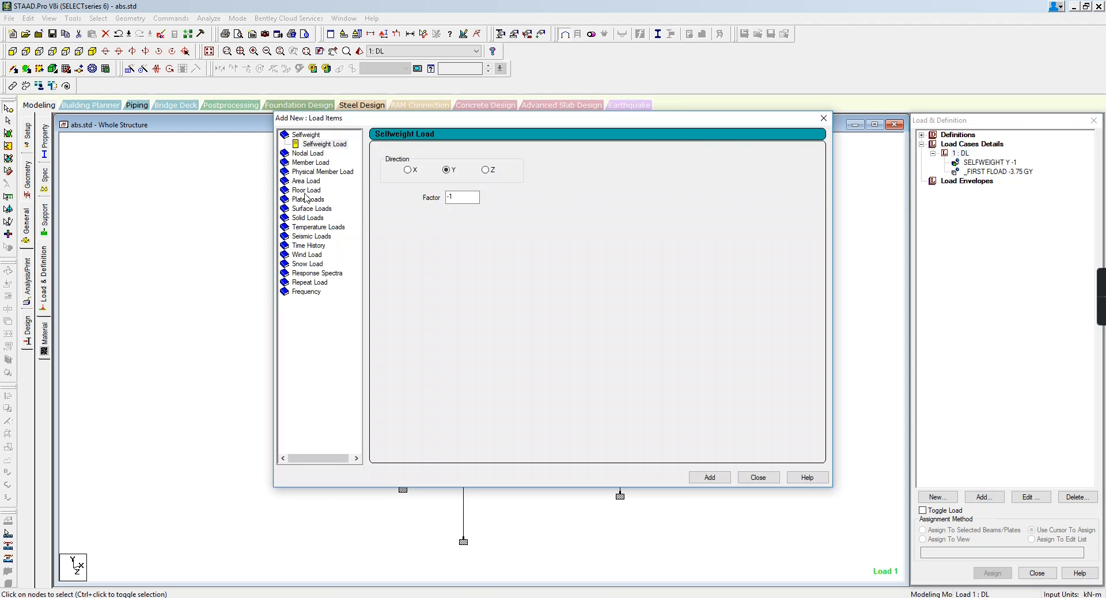
click(306, 192)
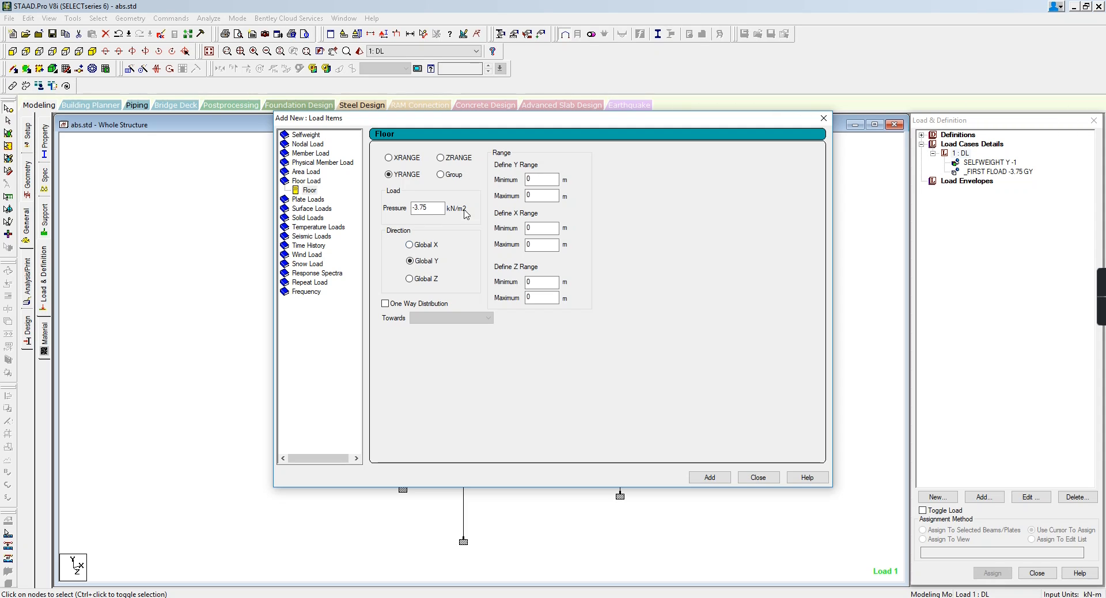
double_click(528, 182)
click(543, 197)
double_click(542, 197)
key(Tab)
key(Tab)
text(8)
click(537, 299)
text(8)
click(710, 477)
Step: Compare how the FIRST group floor load and the YRANGE 8 floor load are distributed on the frame
click(991, 180)
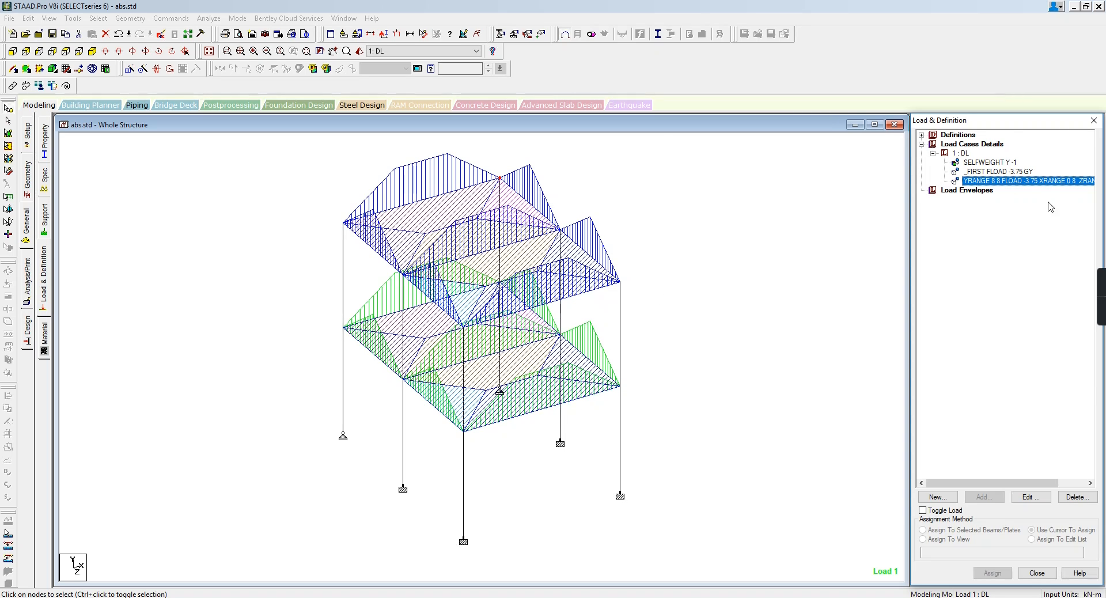
click(1013, 171)
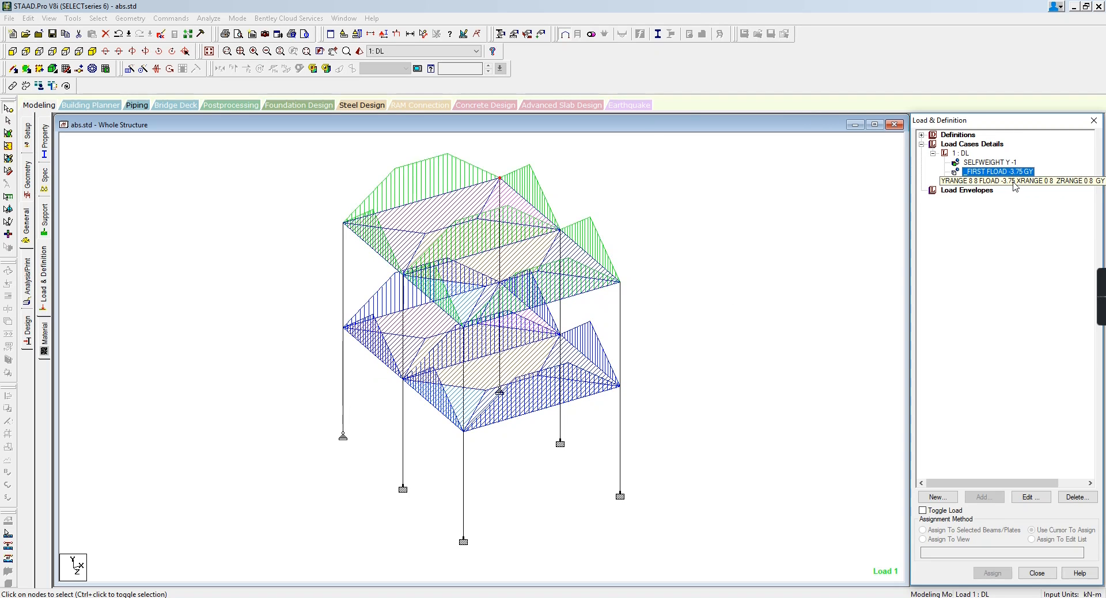
click(1017, 182)
click(1020, 172)
click(1018, 181)
click(1018, 172)
click(1018, 181)
click(1018, 171)
click(1018, 181)
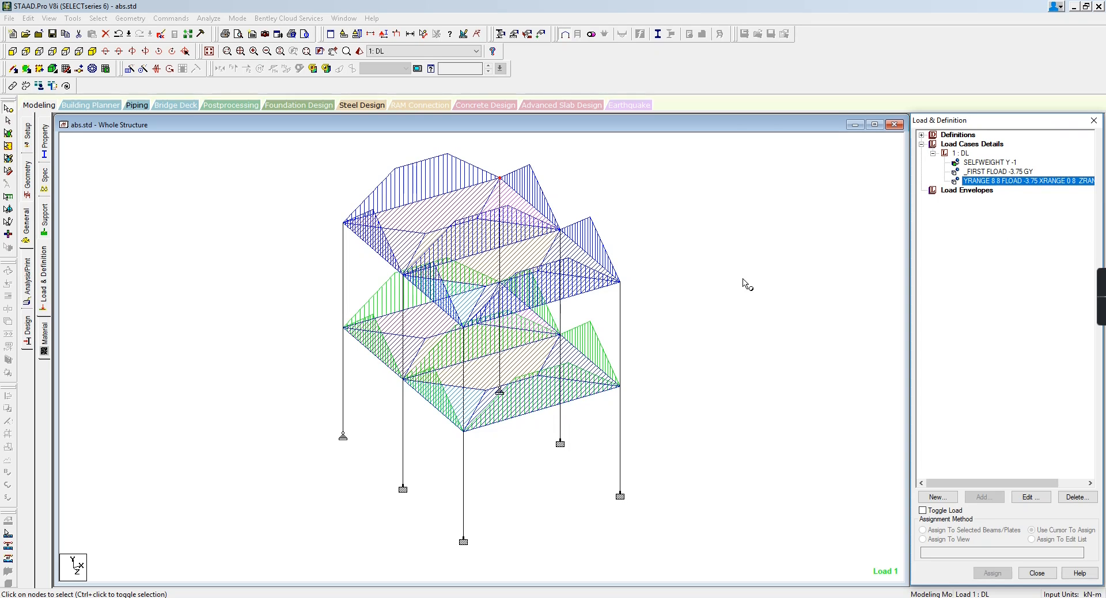
click(757, 254)
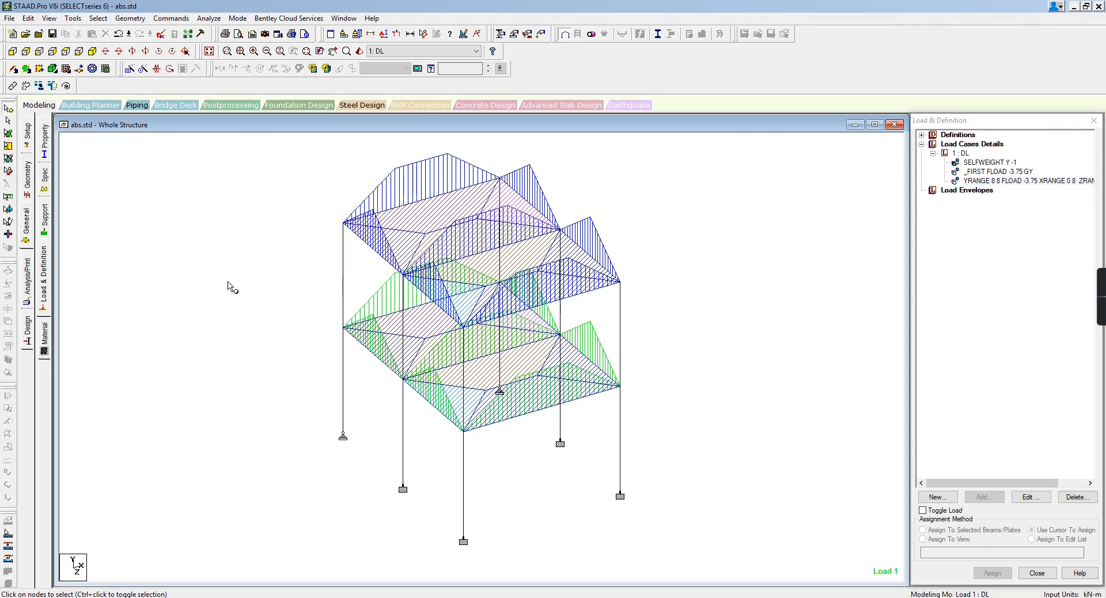
drag(237, 175, 732, 548)
Step: Run the structural analysis, saving the modified structure first
click(208, 18)
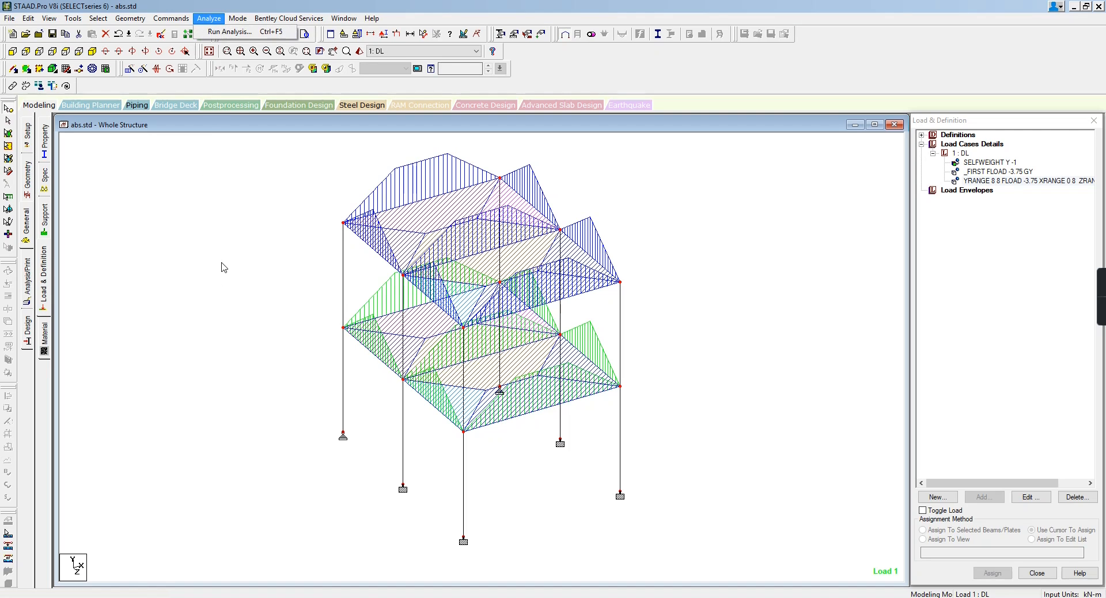
click(218, 32)
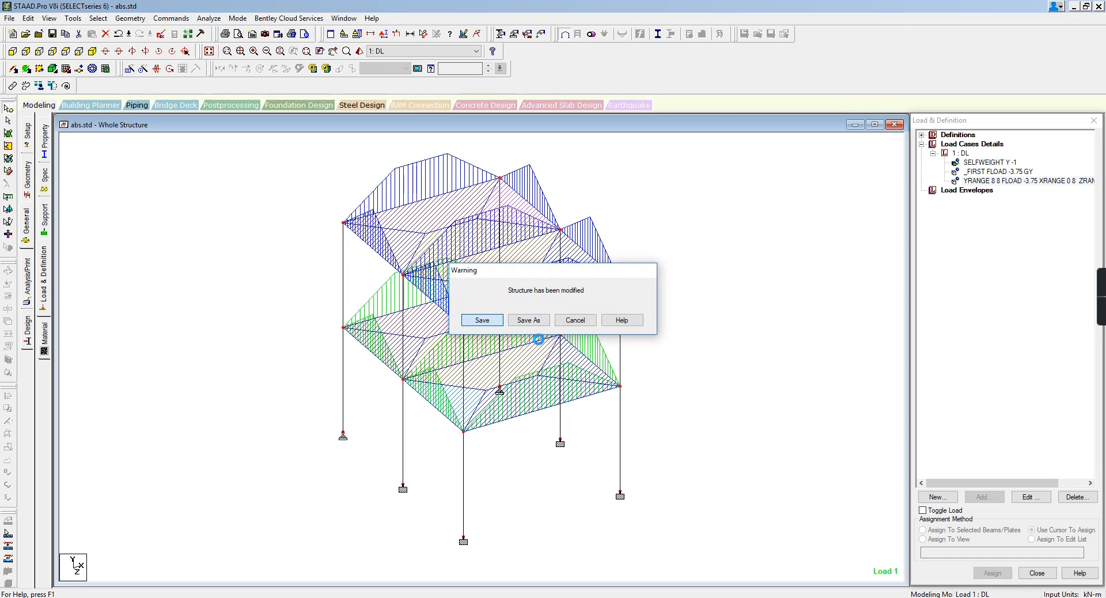
click(484, 321)
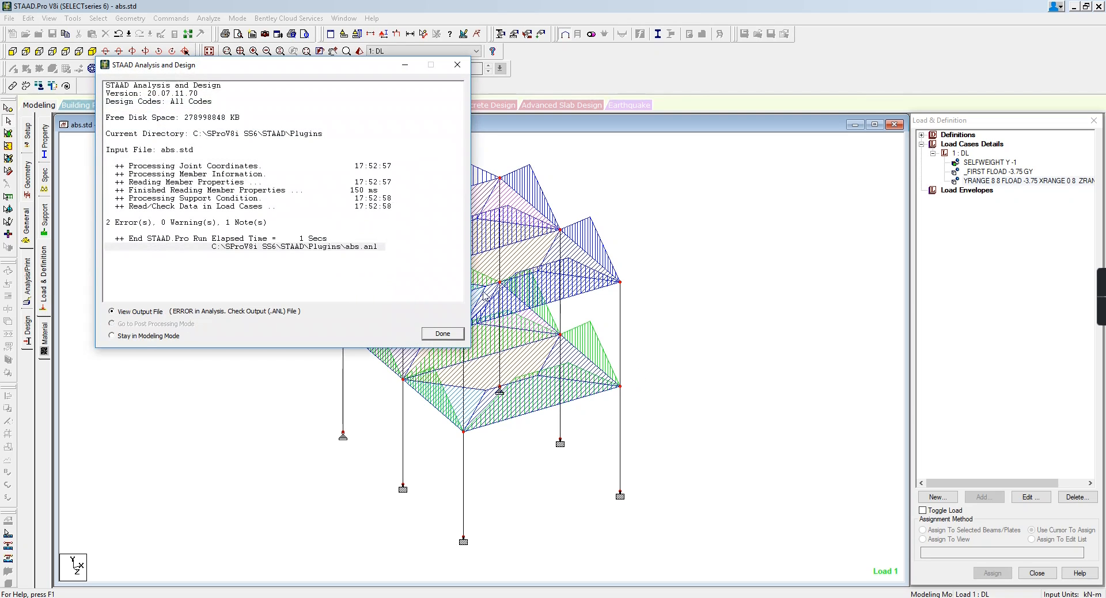
Step: Examine the two errors listed in the analysis output file, then close the output
click(442, 333)
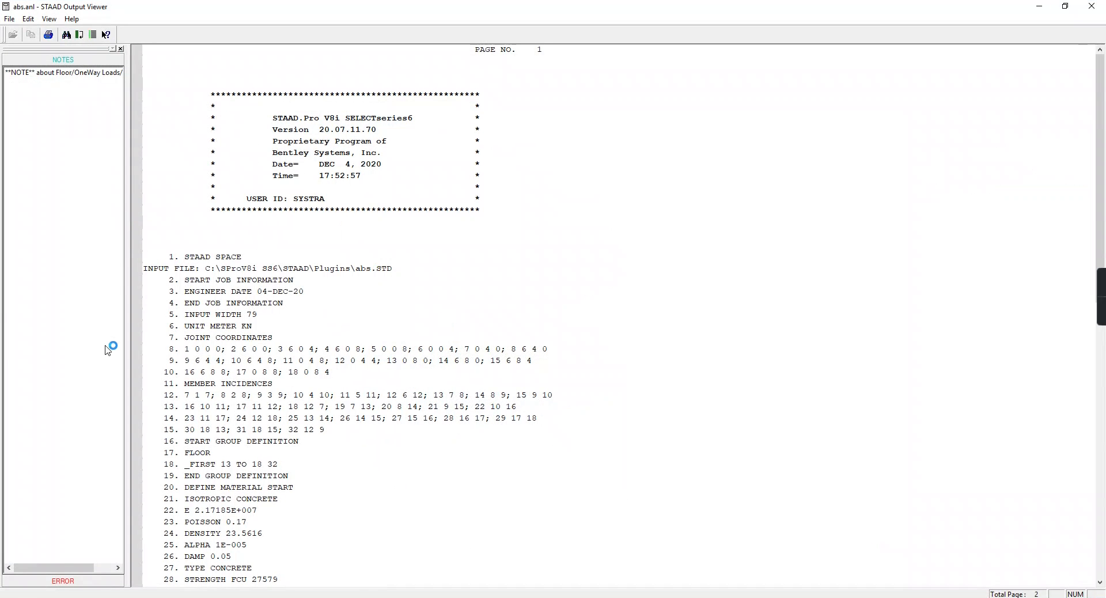
click(61, 581)
click(67, 85)
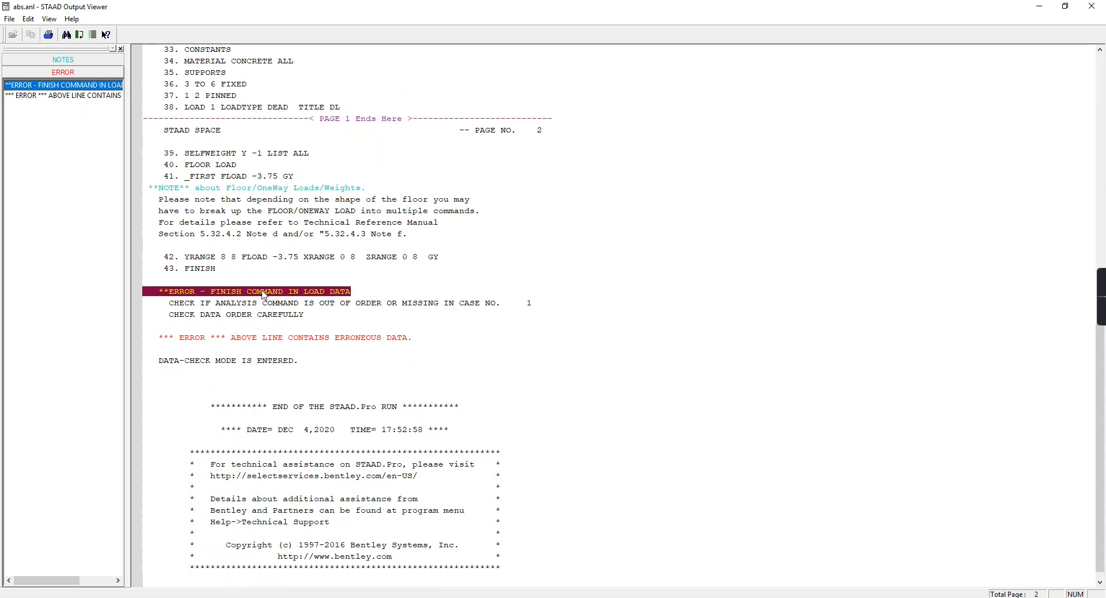
click(59, 96)
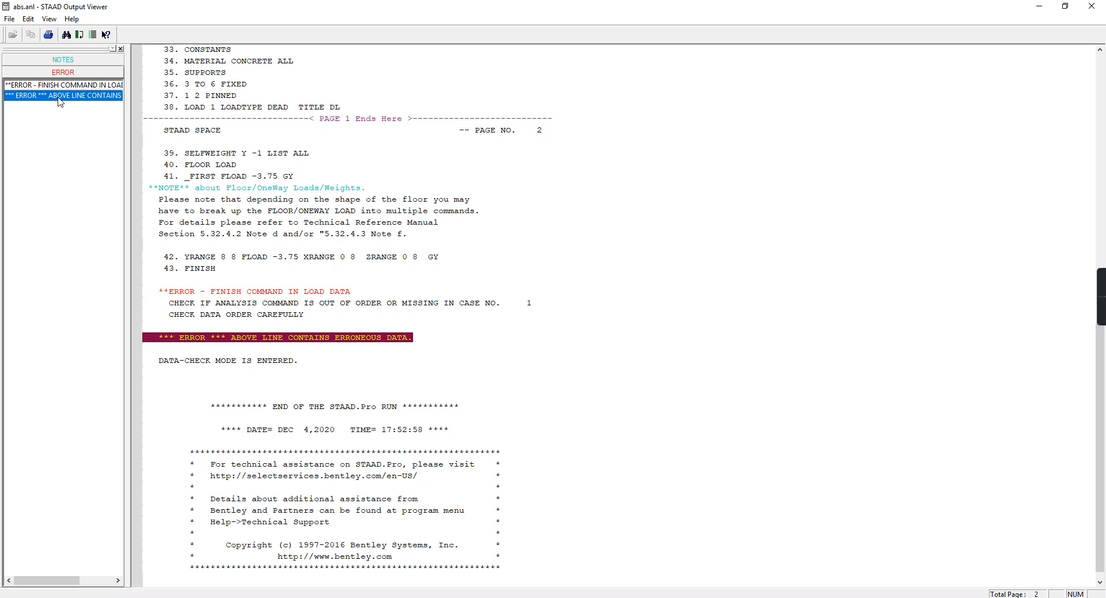
click(286, 345)
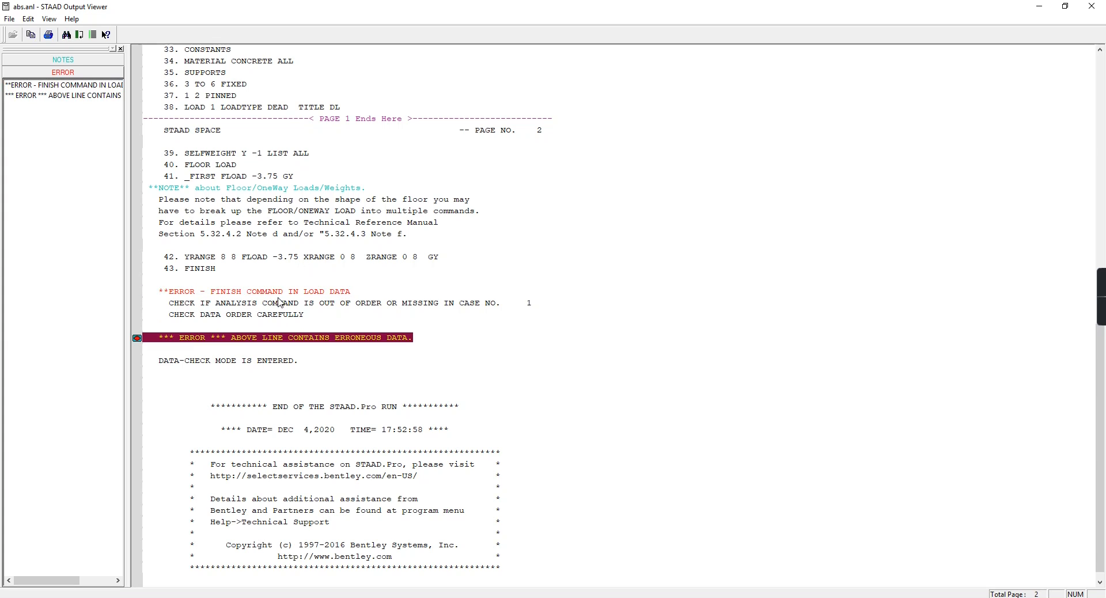
click(258, 293)
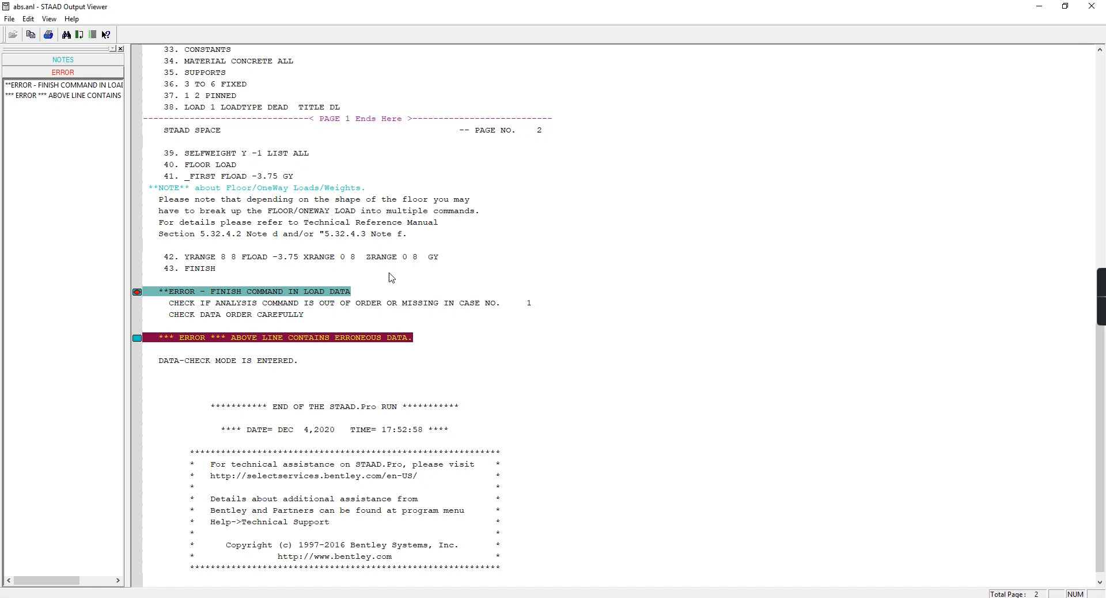
click(1091, 6)
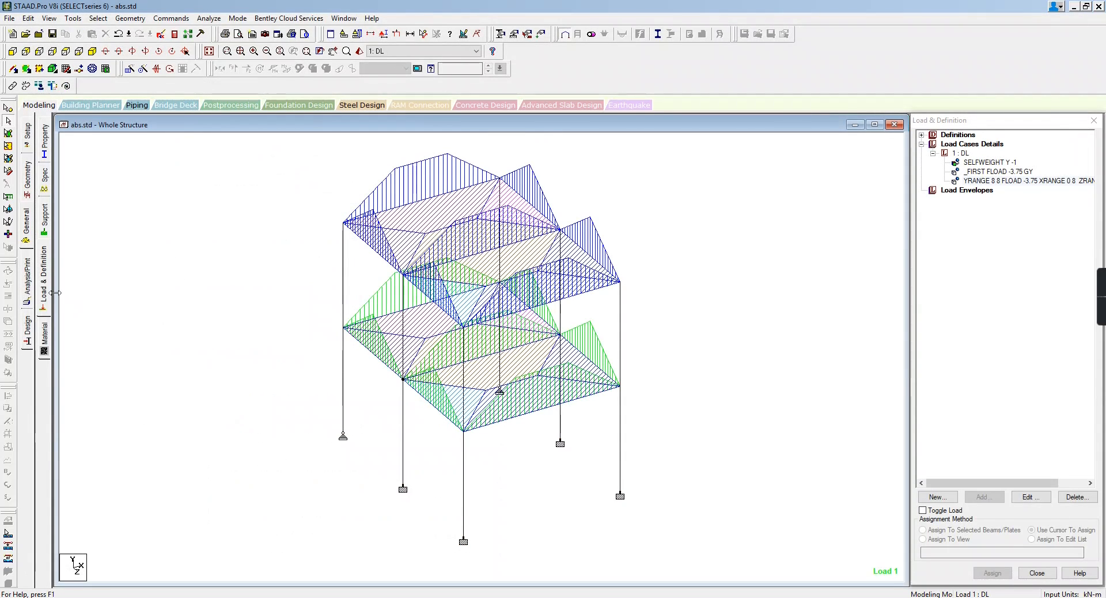
Step: Add a Perform Analysis command with the No Print option to the analysis commands
click(28, 284)
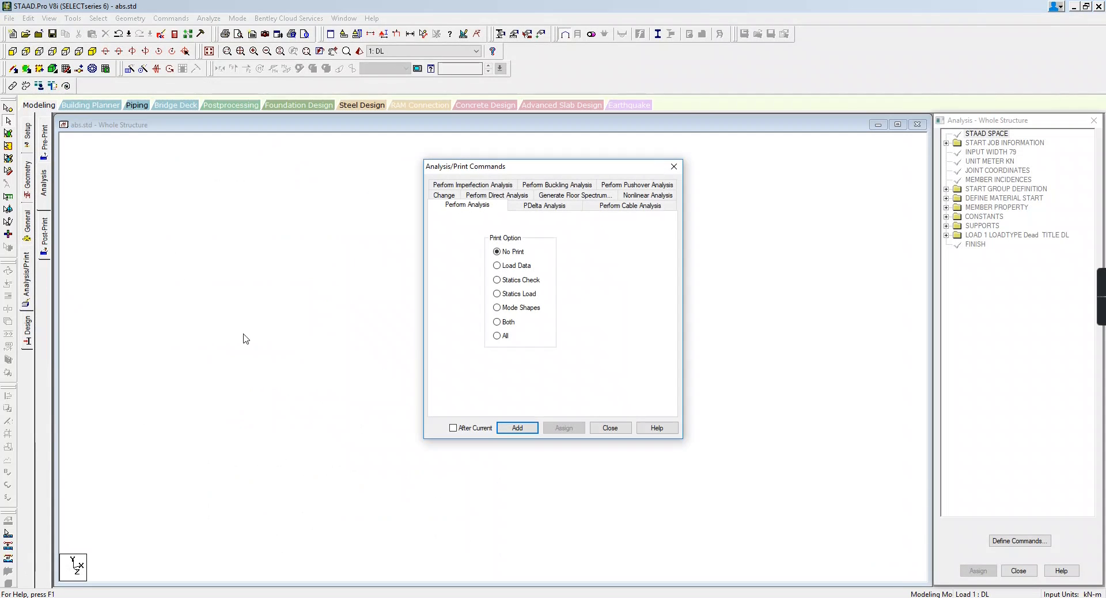
click(517, 429)
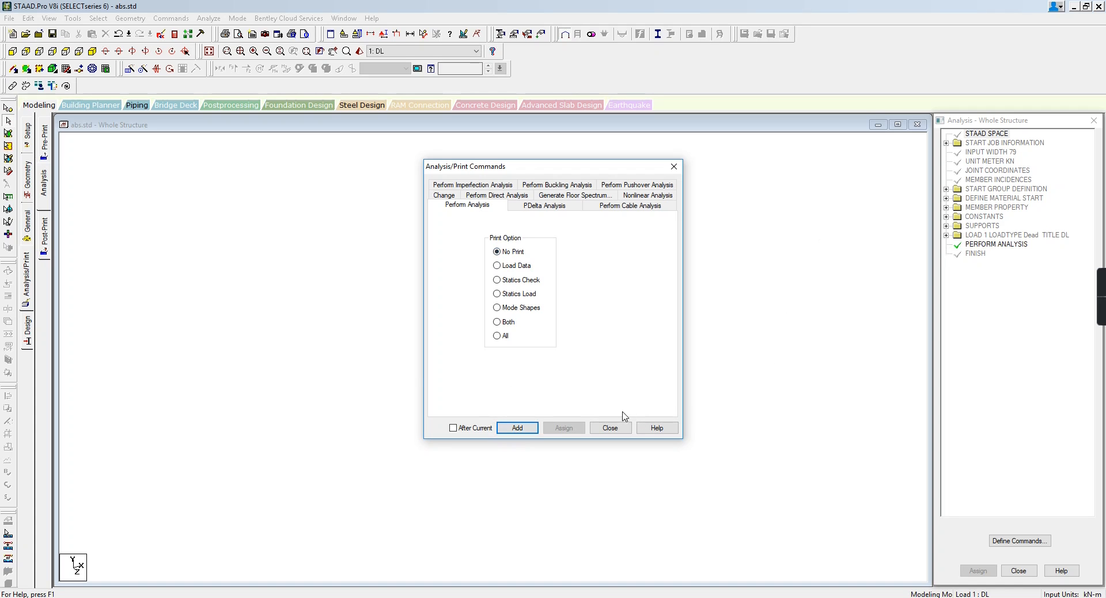
click(611, 429)
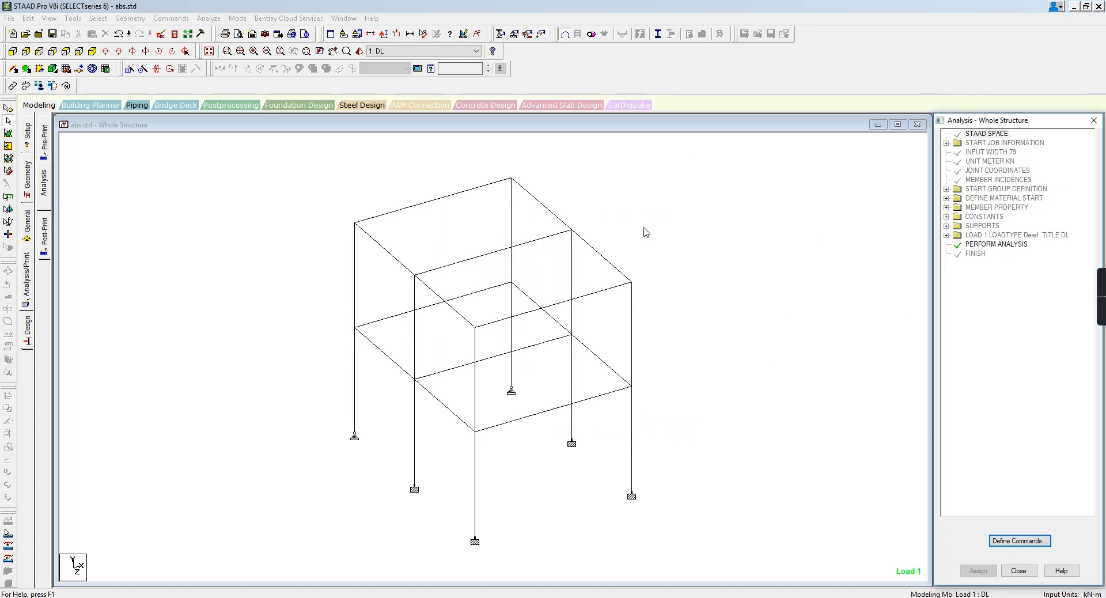
click(209, 19)
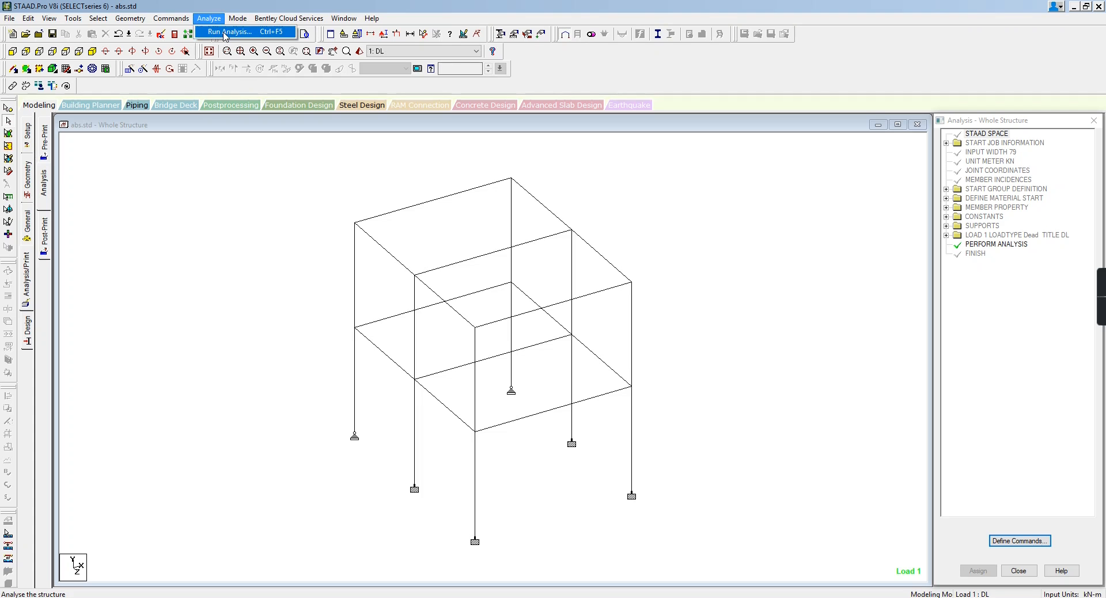
click(225, 33)
click(647, 271)
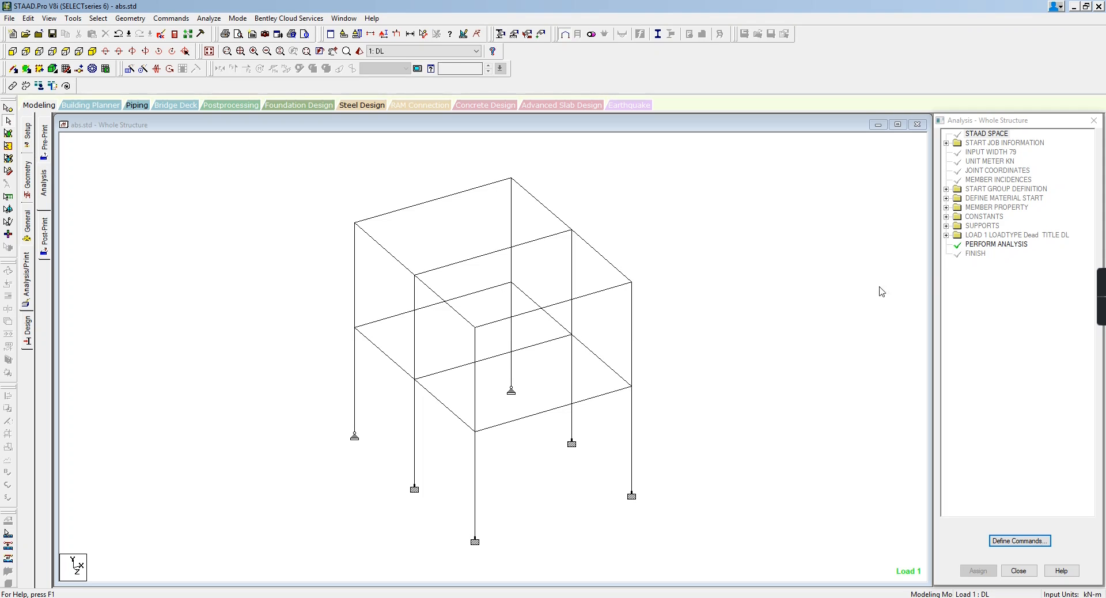
Step: Run the structural analysis on the saved model and stay in modeling mode
click(209, 18)
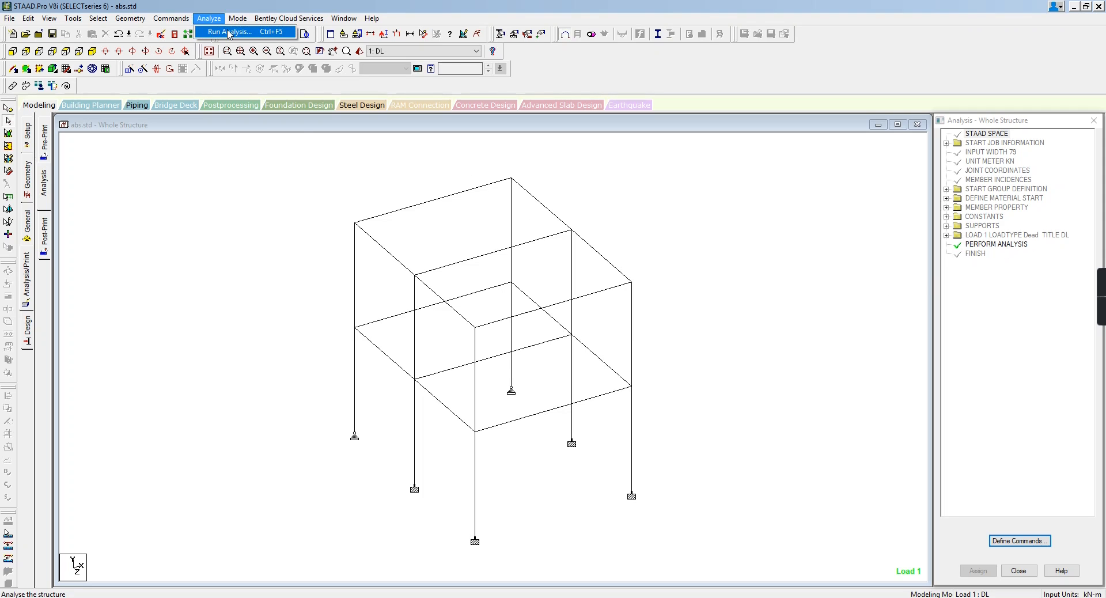
click(228, 32)
click(483, 319)
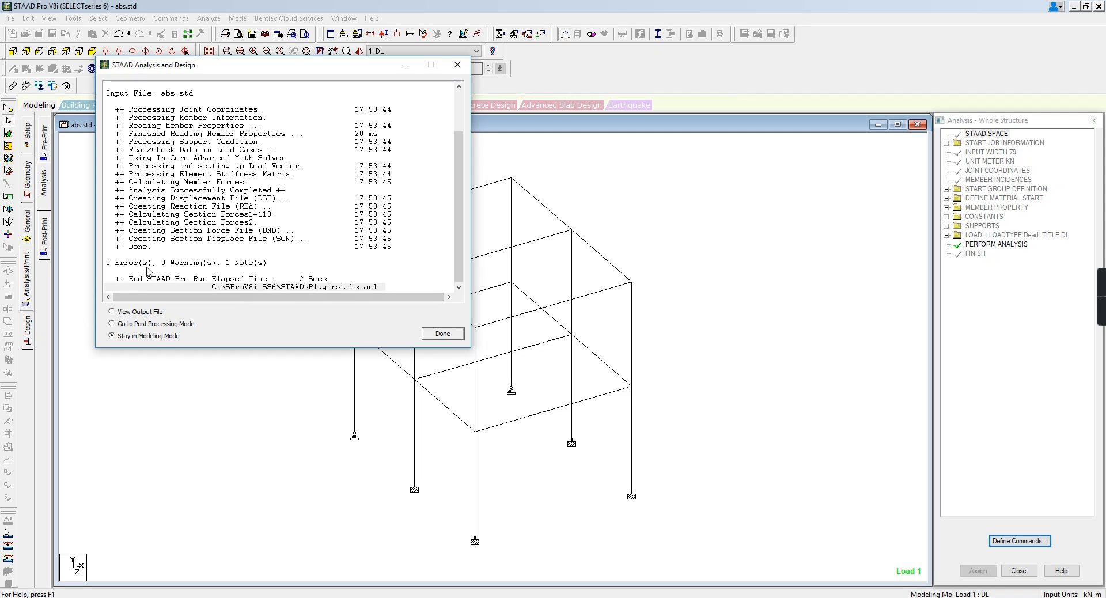
click(441, 334)
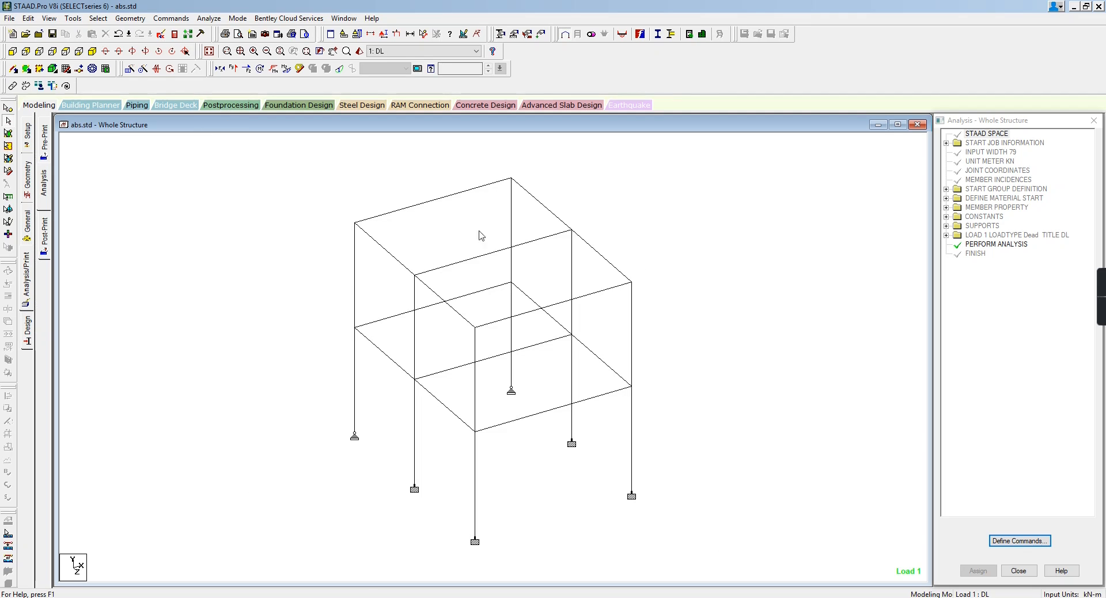
Step: View the postprocessing displacement results of the frame for load case 1 DL
click(231, 105)
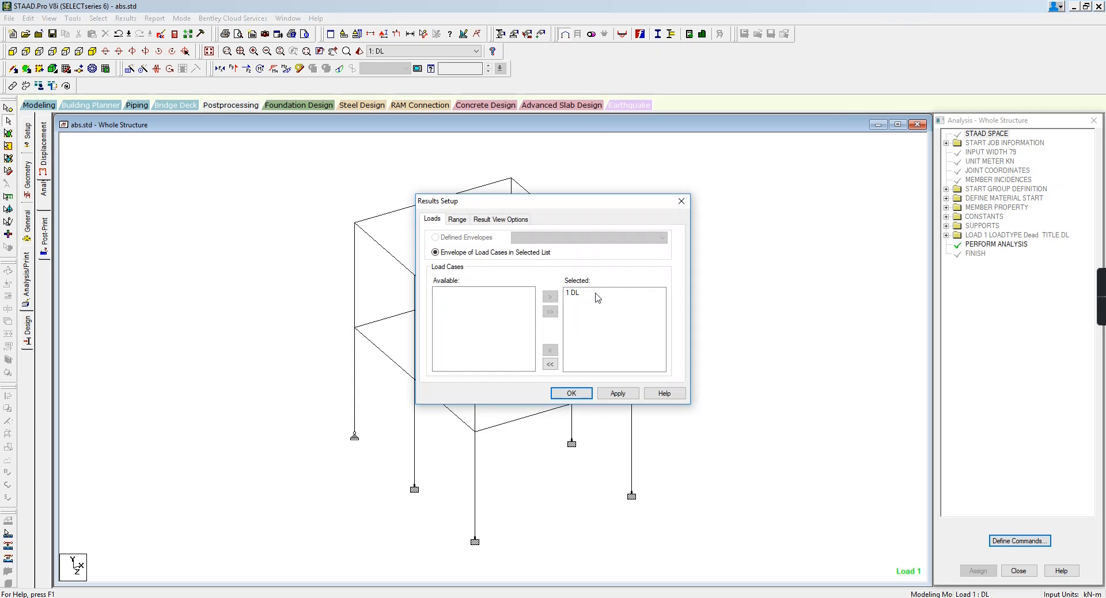
click(575, 294)
click(572, 393)
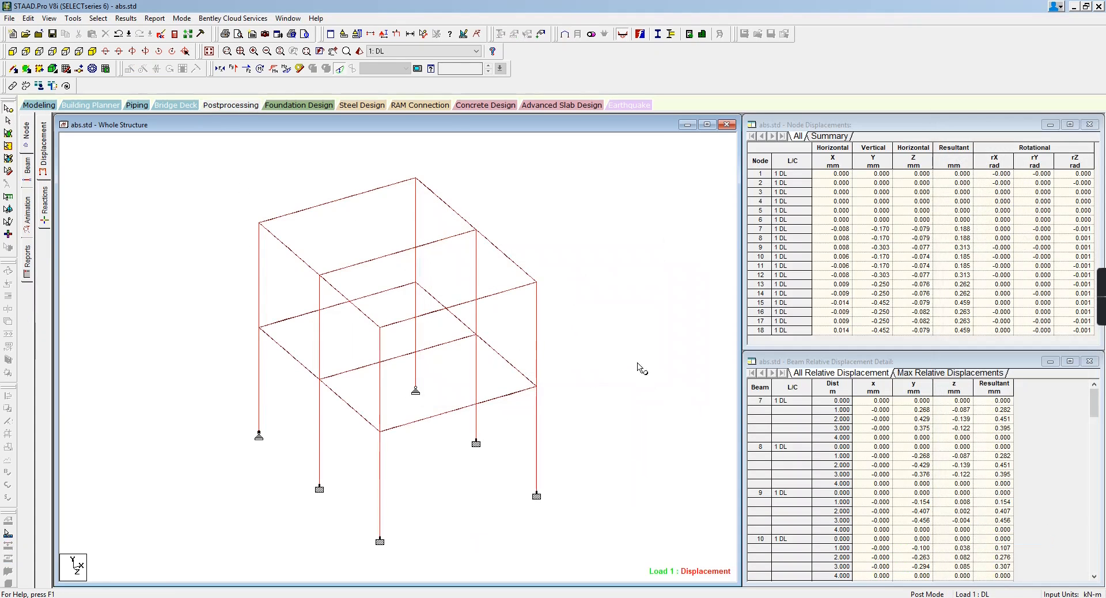
drag(284, 260, 632, 565)
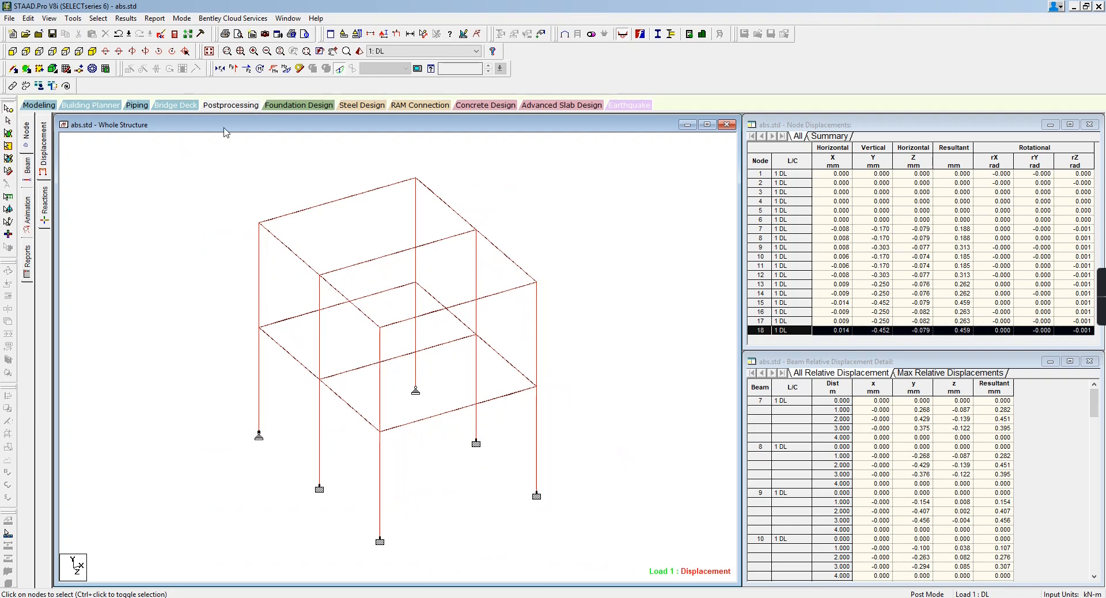
Step: Display the Bending Z diagram on the whole frame, then return to modeling mode
click(287, 69)
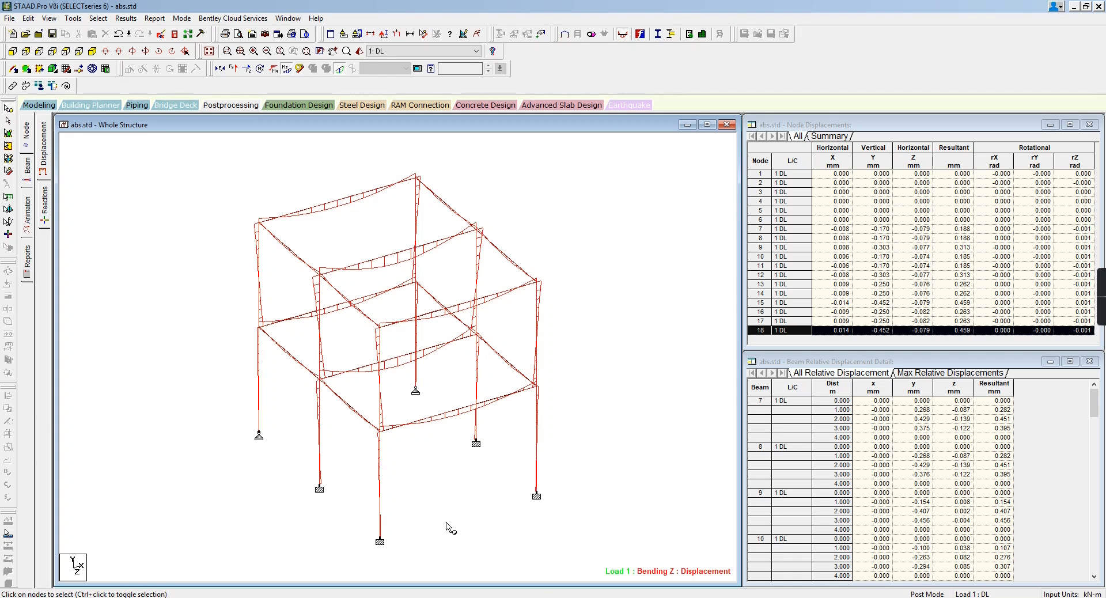
drag(111, 182, 651, 570)
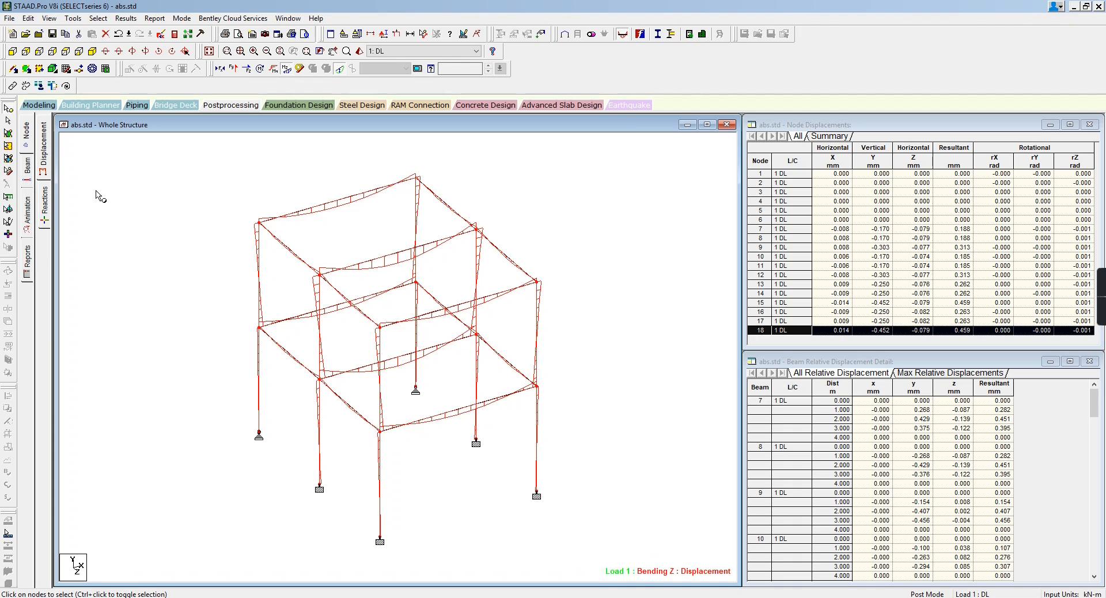
click(49, 107)
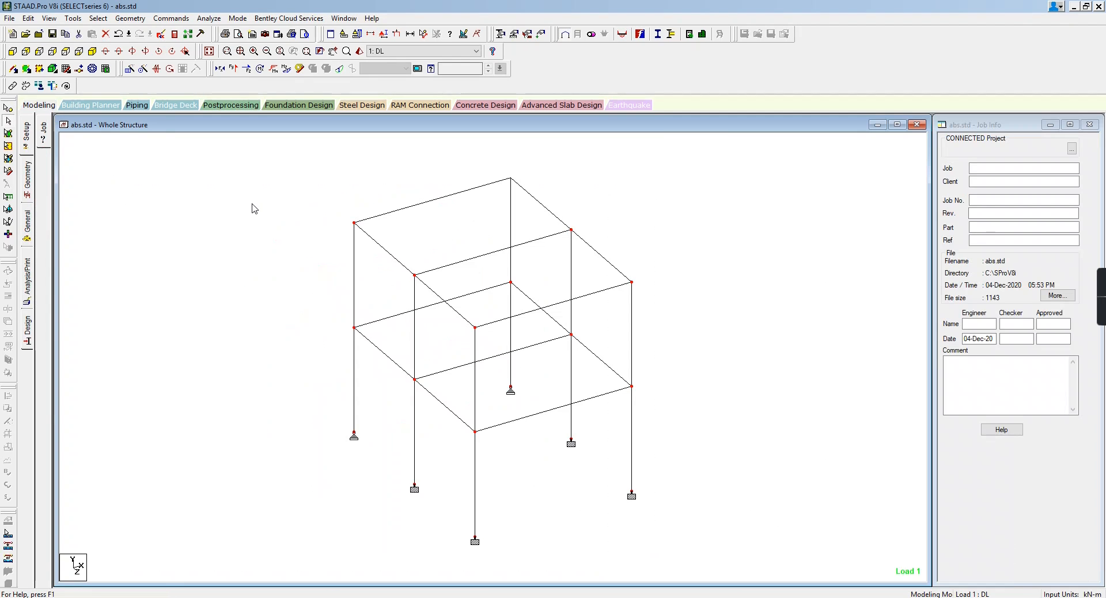